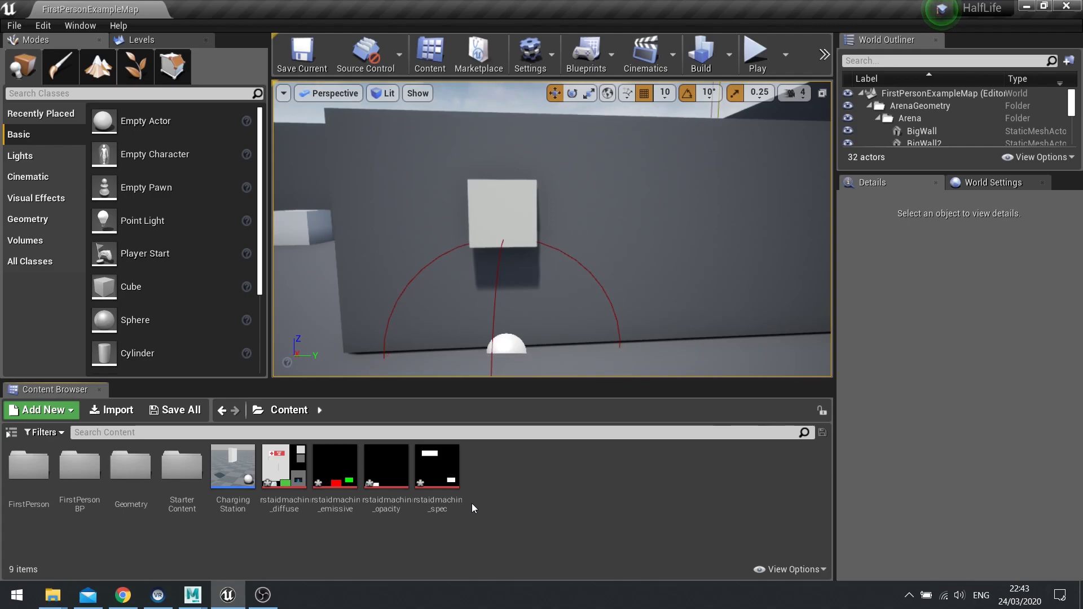
Look over the four first aid machine textures in the Content folder.
left_click(285, 479)
left_click(341, 489)
left_click(394, 496)
left_click(430, 499)
left_click(529, 479)
Import the FirstAidCharger FBX into the Content folder as a skeletal mesh with Import Mesh and Import Animations enabled.
right_click(552, 479)
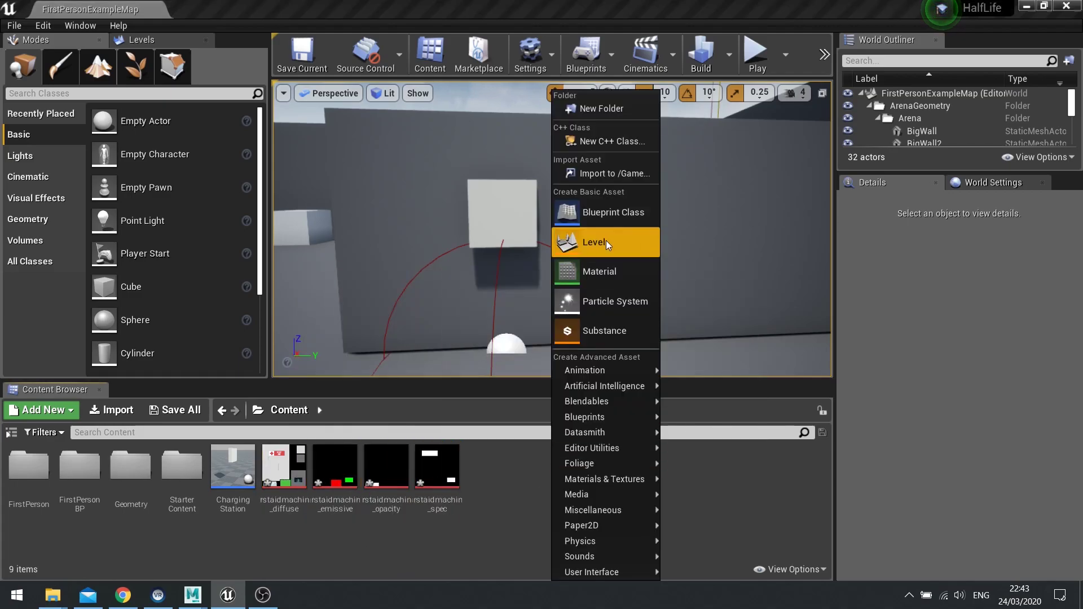
left_click(607, 175)
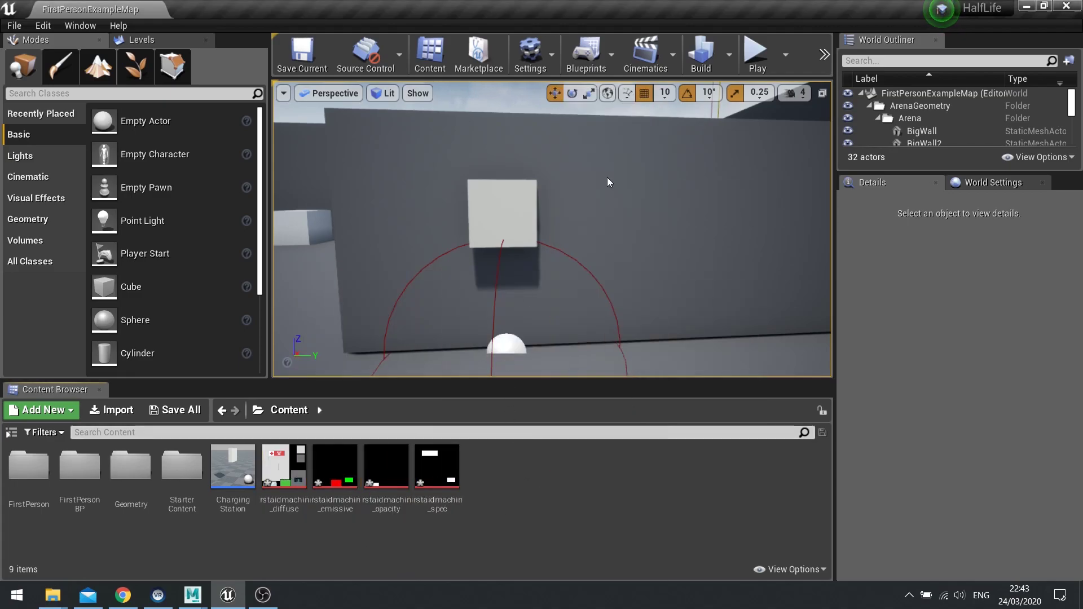
scroll(452, 303, "down", 3)
left_click(446, 205)
left_click(665, 387)
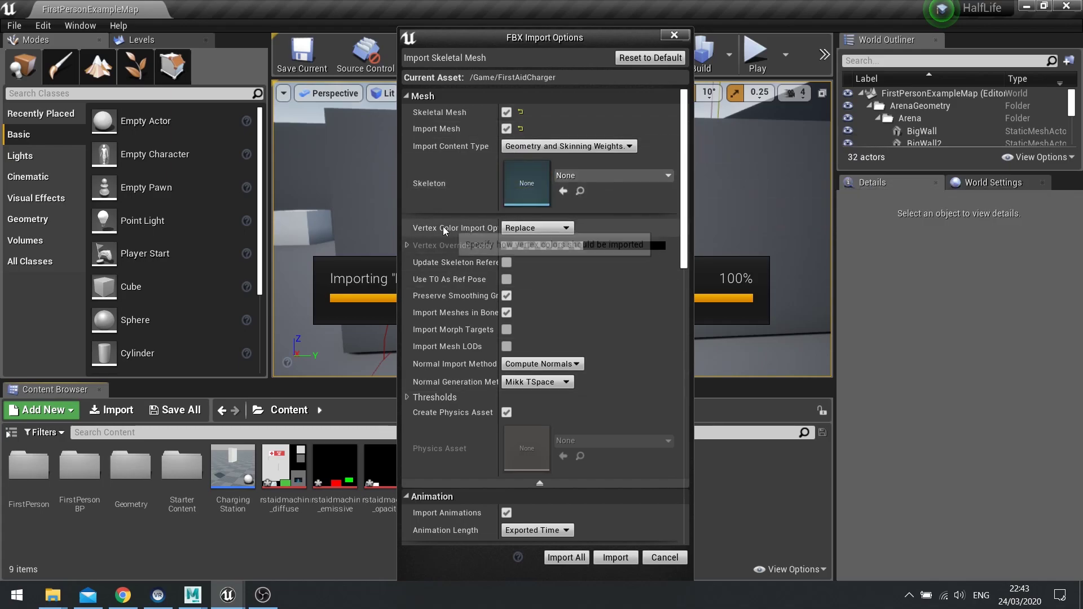
left_click(539, 483)
left_click(539, 218)
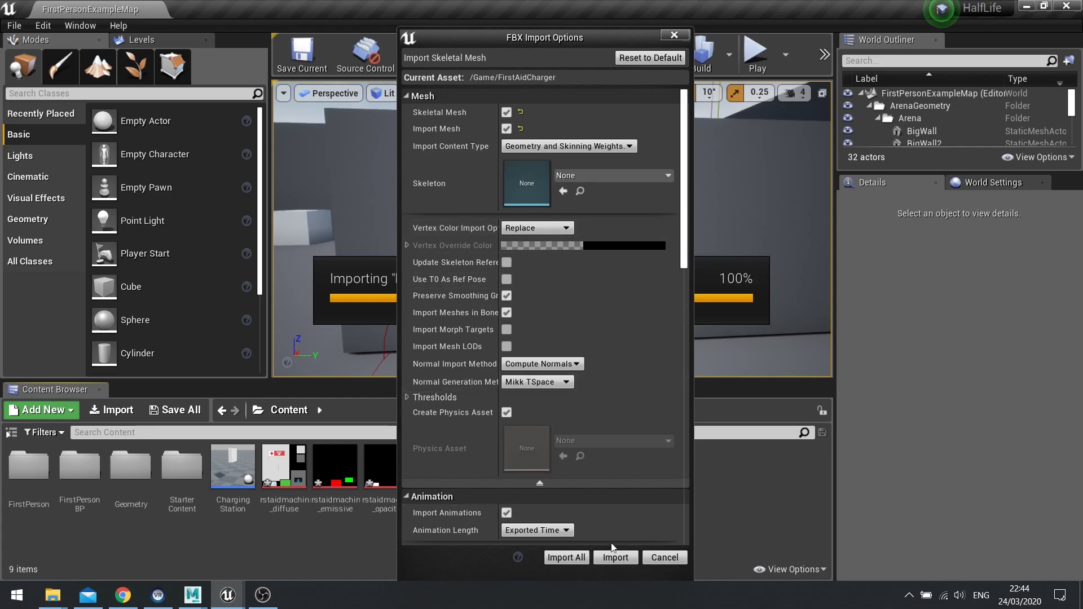
left_click(617, 558)
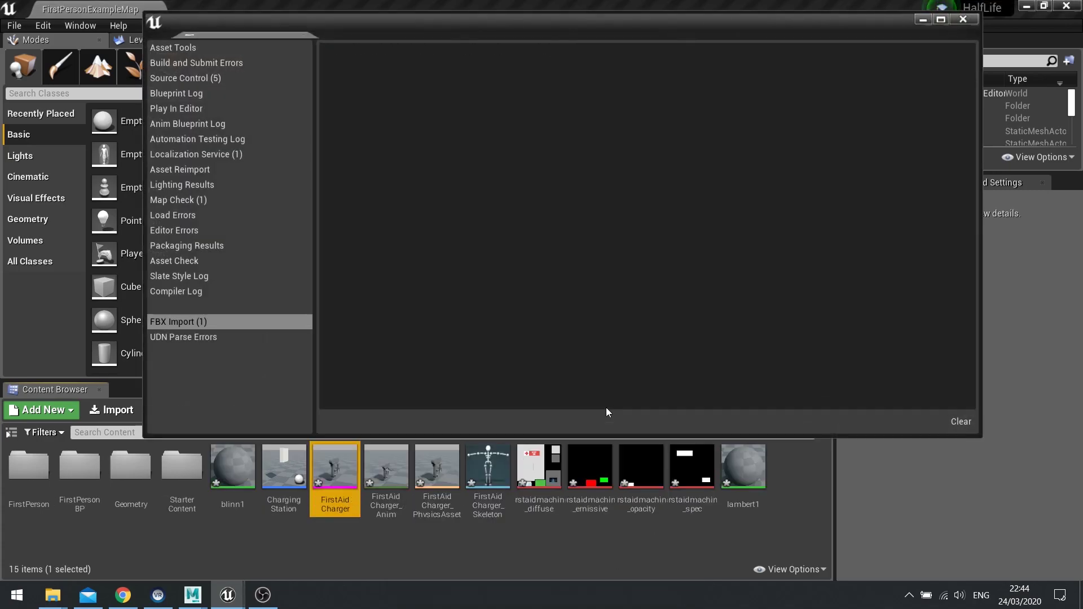
left_click(963, 19)
Look through the imported FirstAidCharger assets, including the two materials, animation, physics asset and skeleton.
left_click(232, 468)
left_click(742, 471)
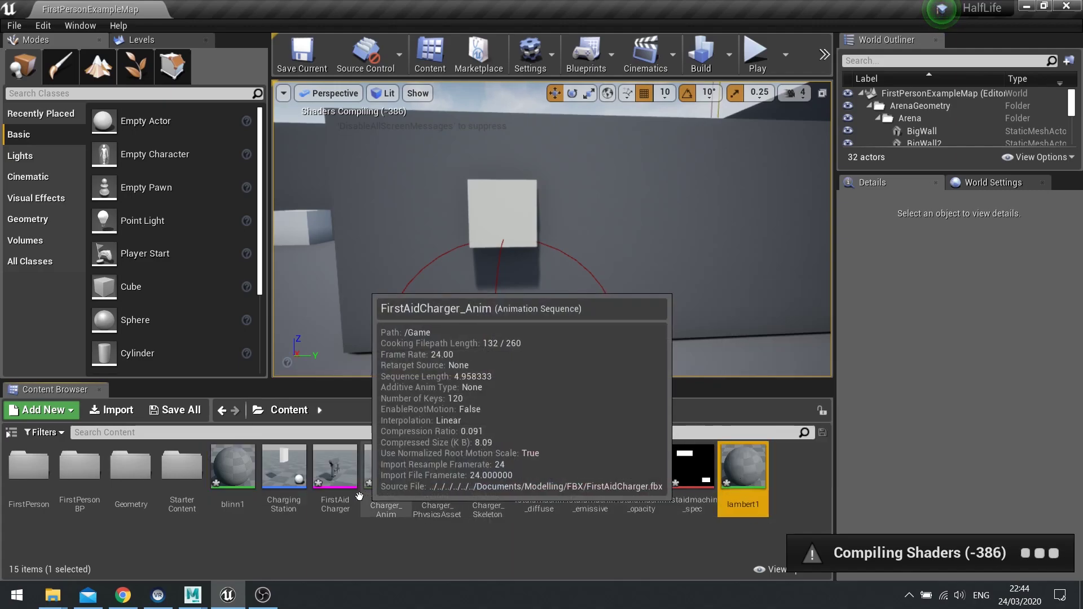
left_click(394, 476)
key("Right")
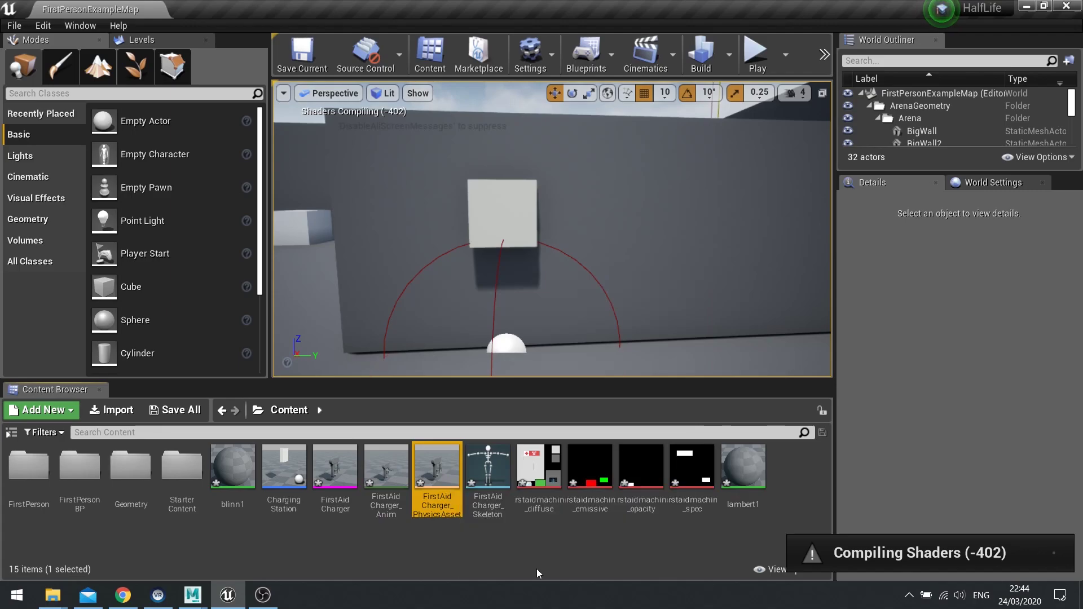
key("Right")
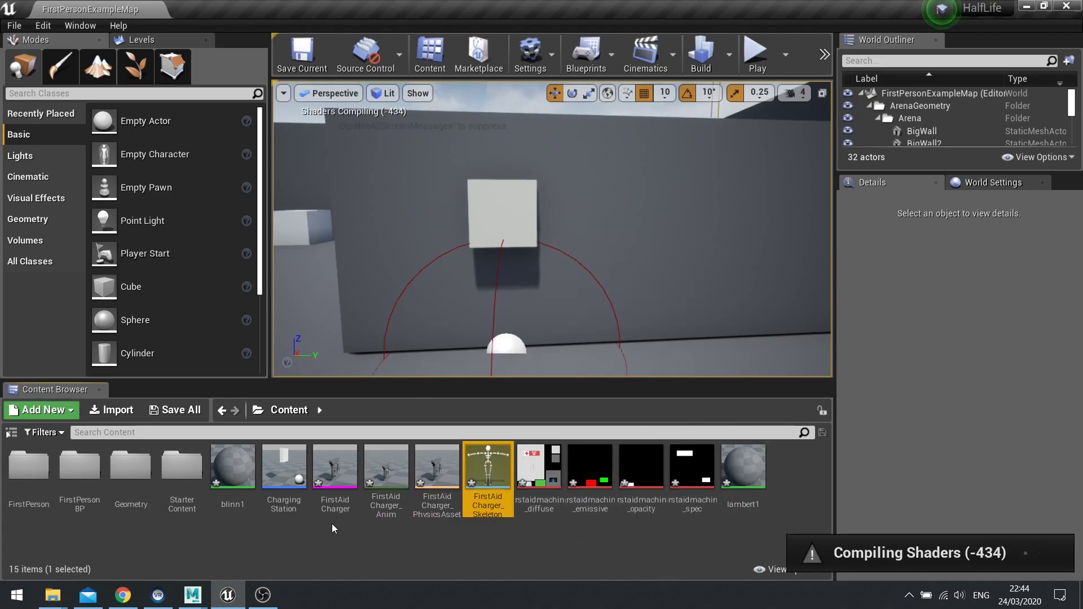
Rename the imported blinn1 material as firstaid_glass.
mouse_move(247, 477)
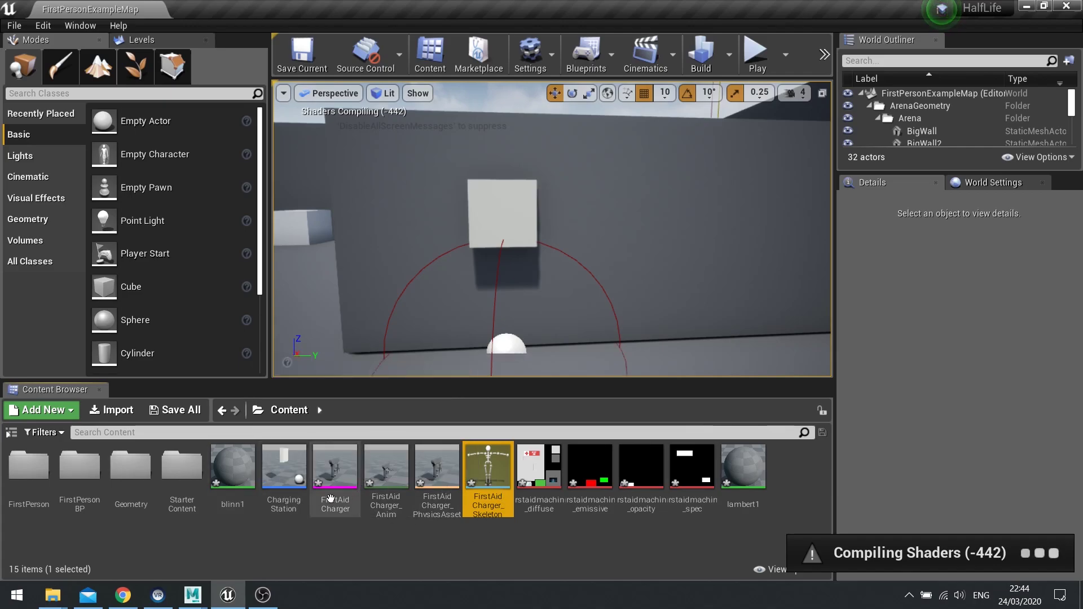
left_click(252, 468)
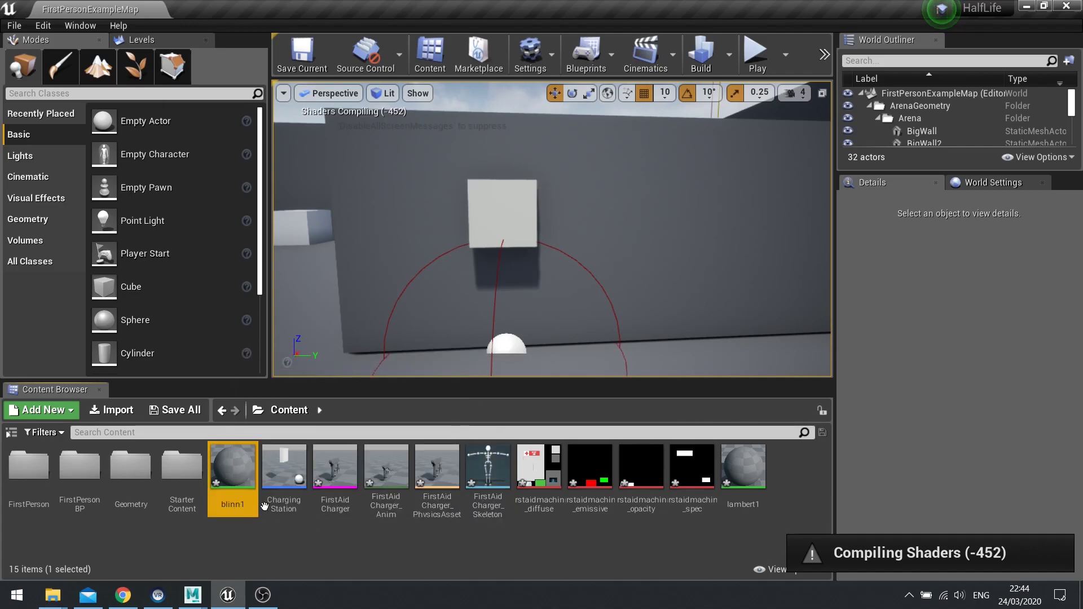
key("F2")
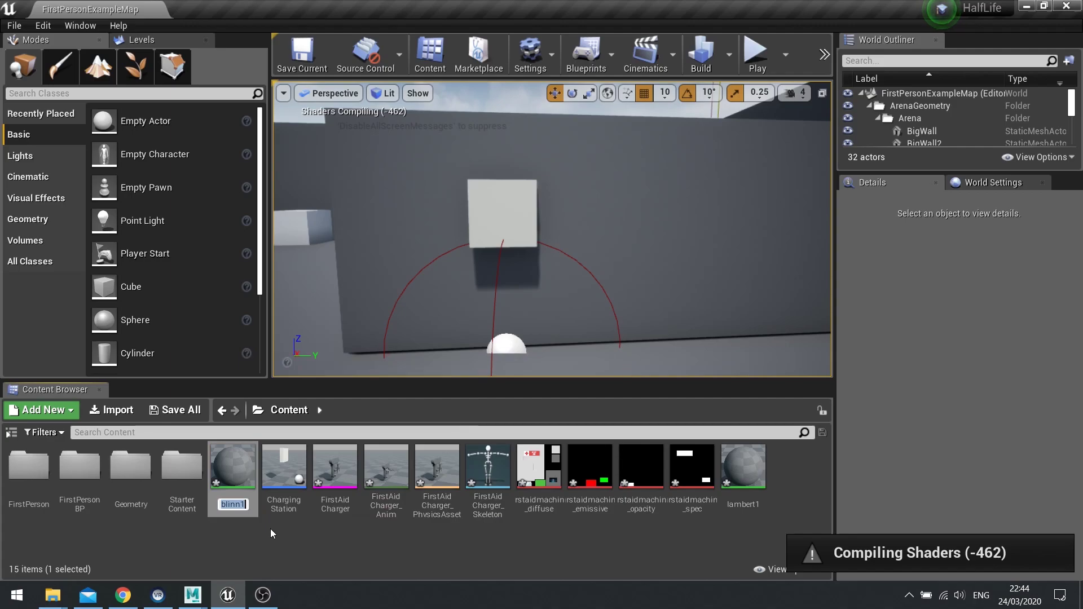
type("g")
key("BackSpace")
type("first")
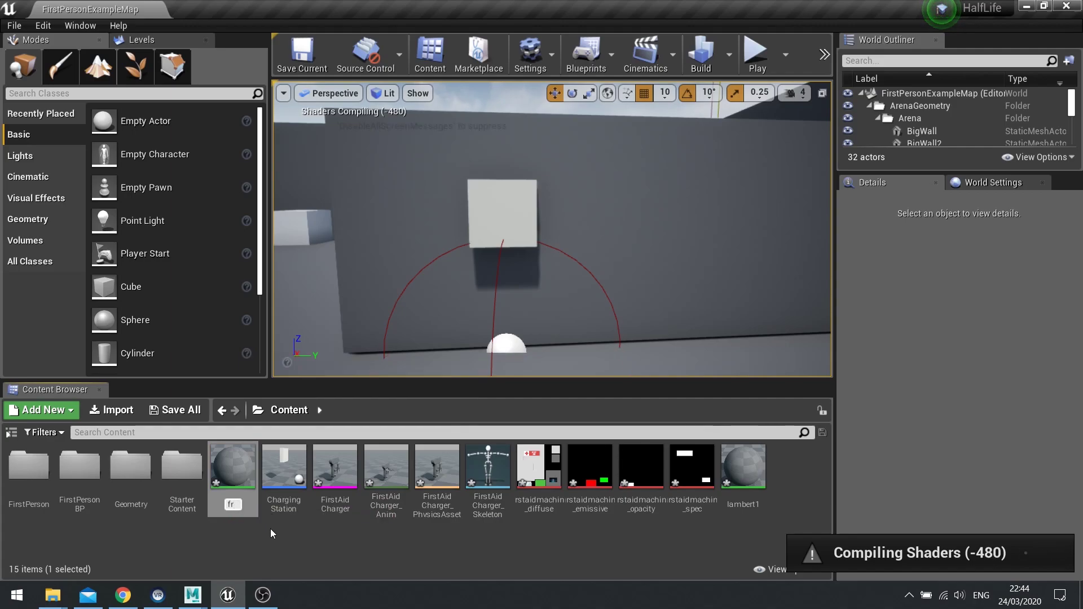
type("aid")
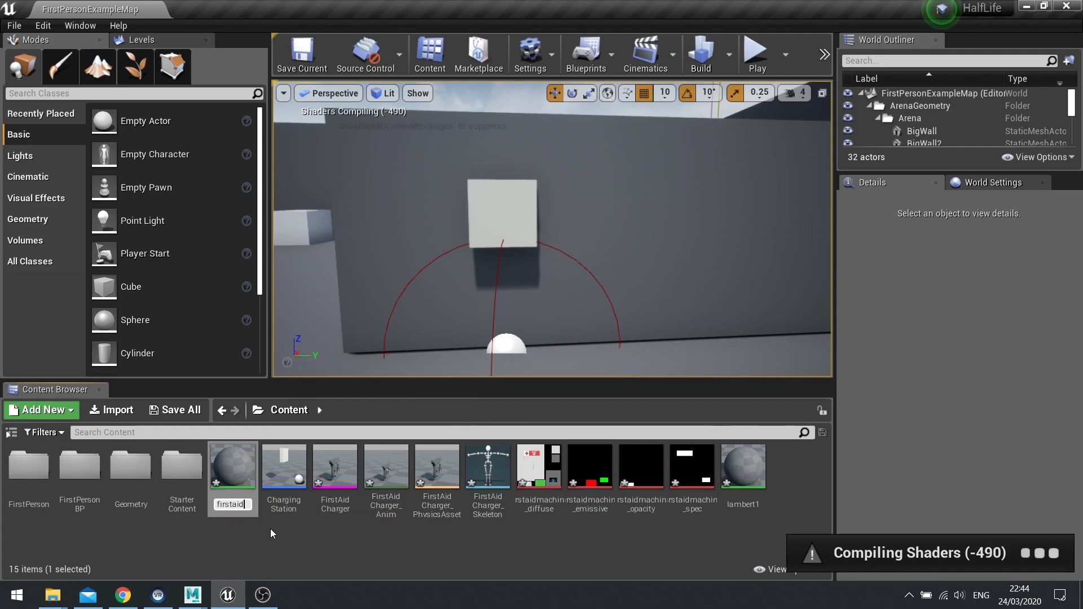
type("_glass")
key("Return")
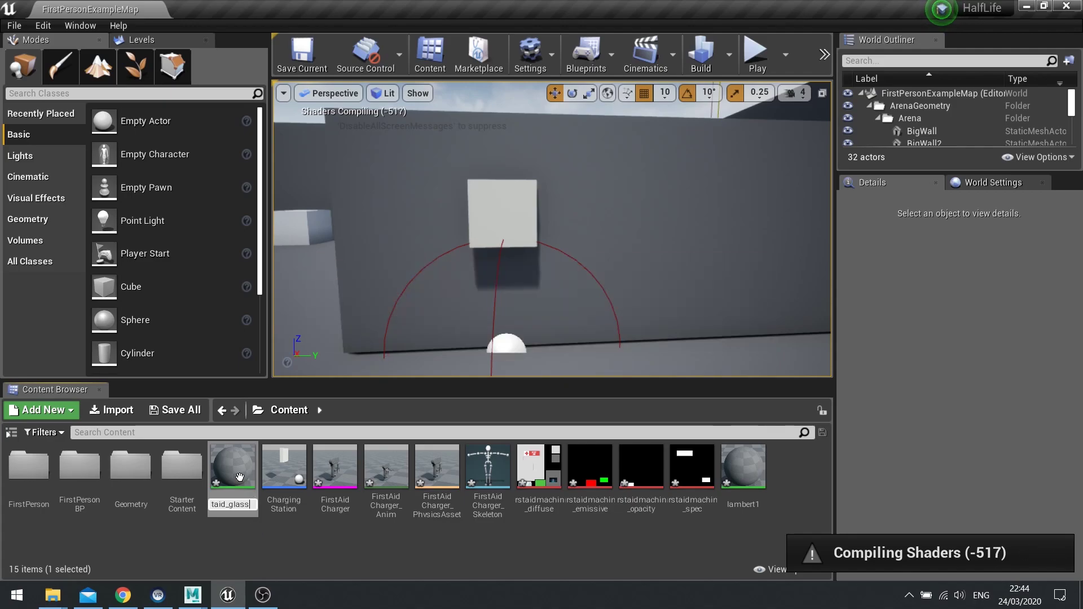
Open the firstaid_glass material and delete the Param node feeding its Base Color.
double_click(290, 473)
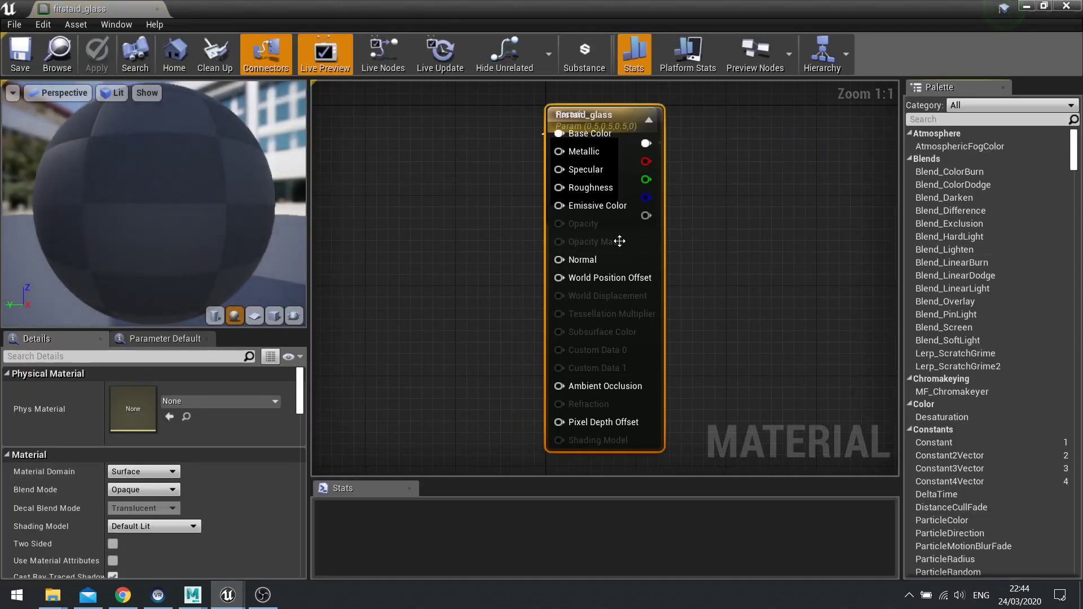
left_click(578, 164)
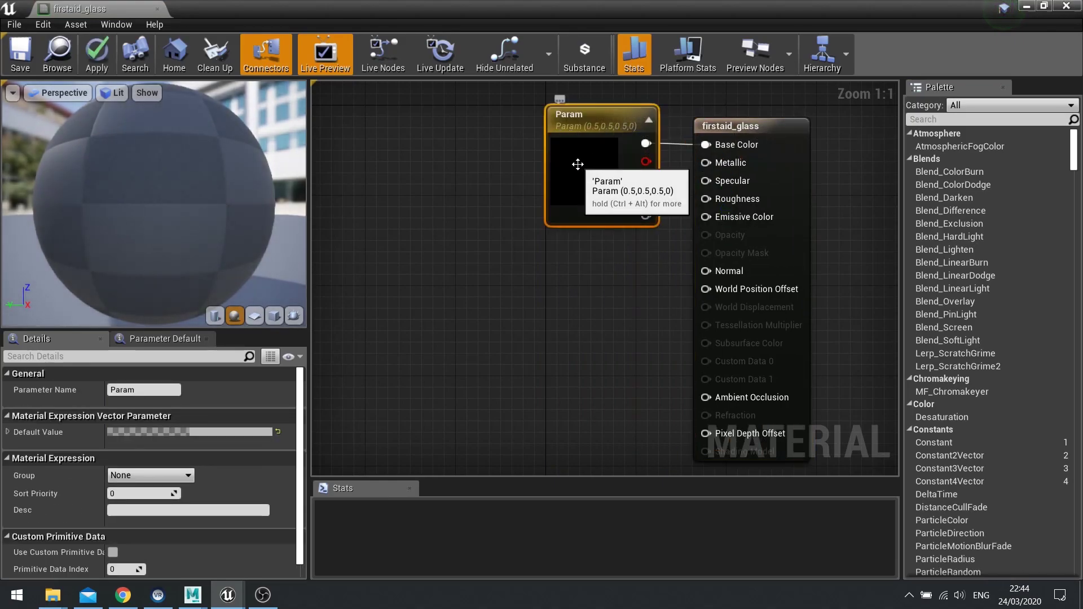
key("Delete")
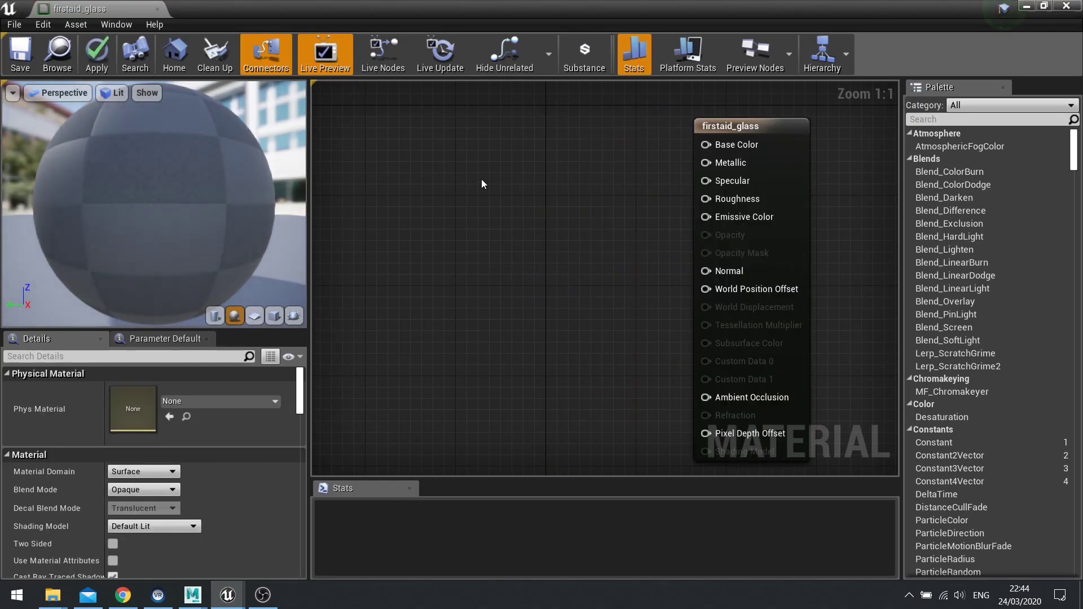
Add a Texture Sample node to the firstaid_glass graph and assign it the firstaidmachine_diffuse texture.
left_click(430, 169)
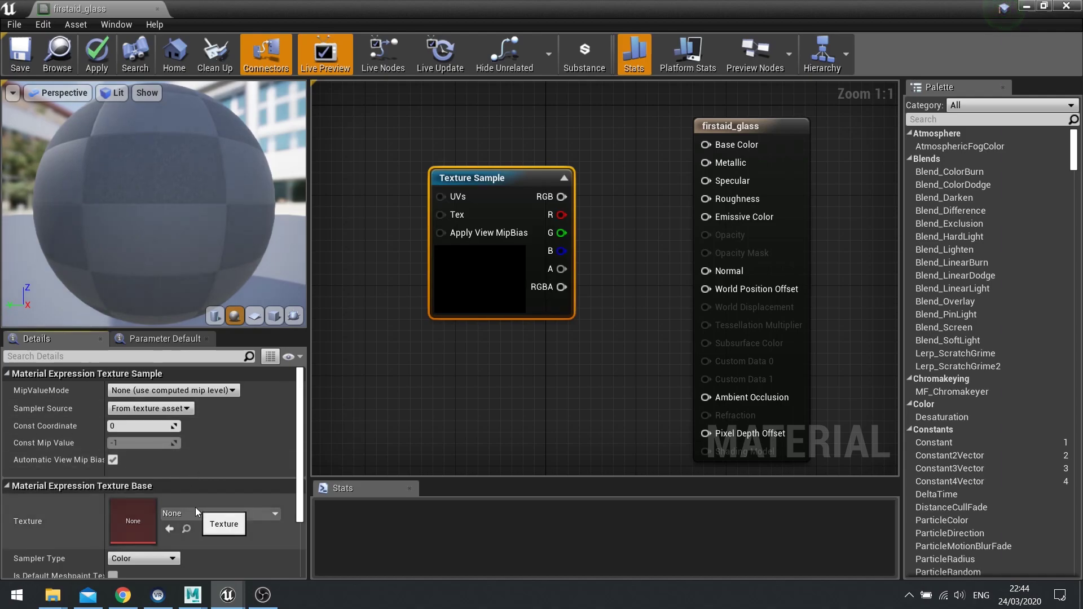
left_click(194, 513)
type("first")
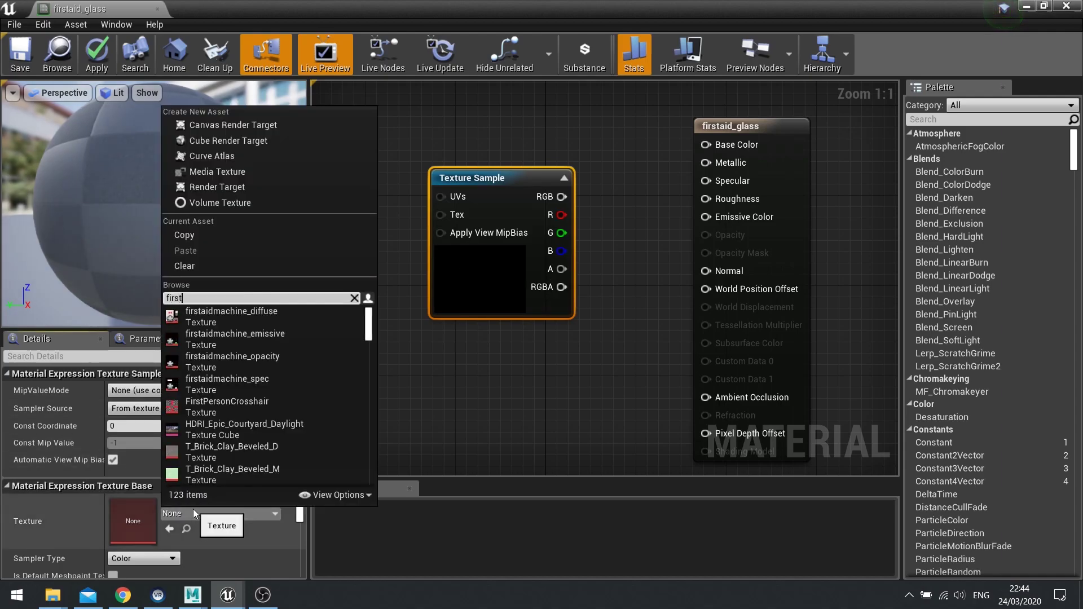
type("ad")
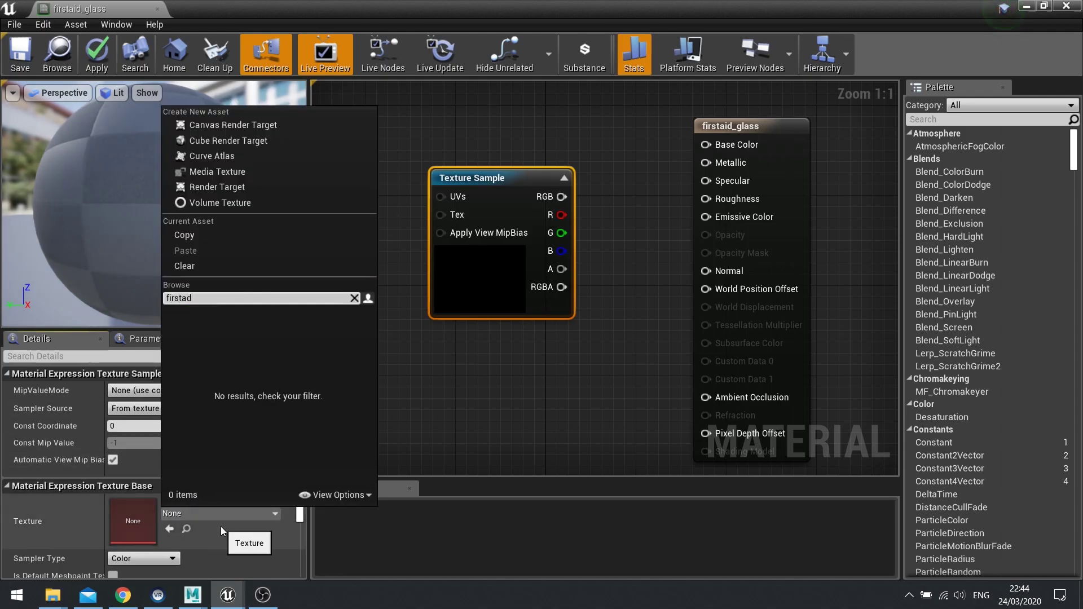
key("BackSpace")
left_click(273, 316)
Connect the Texture Sample's RGB output to Base Color and arrange the node clear of the material's result node.
left_click_drag(535, 248, 481, 220)
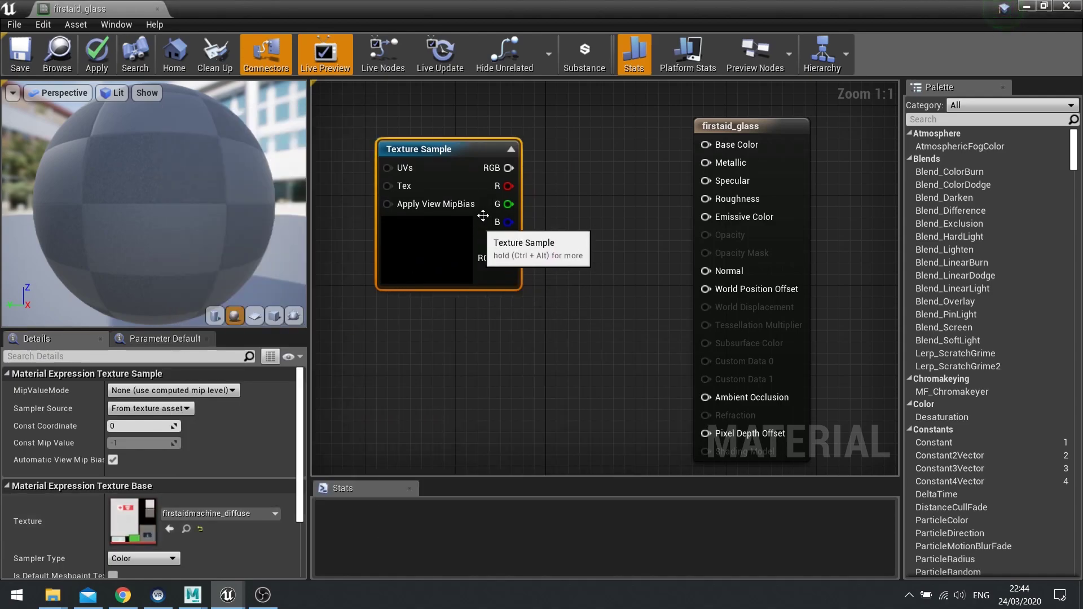
left_click_drag(508, 168, 705, 145)
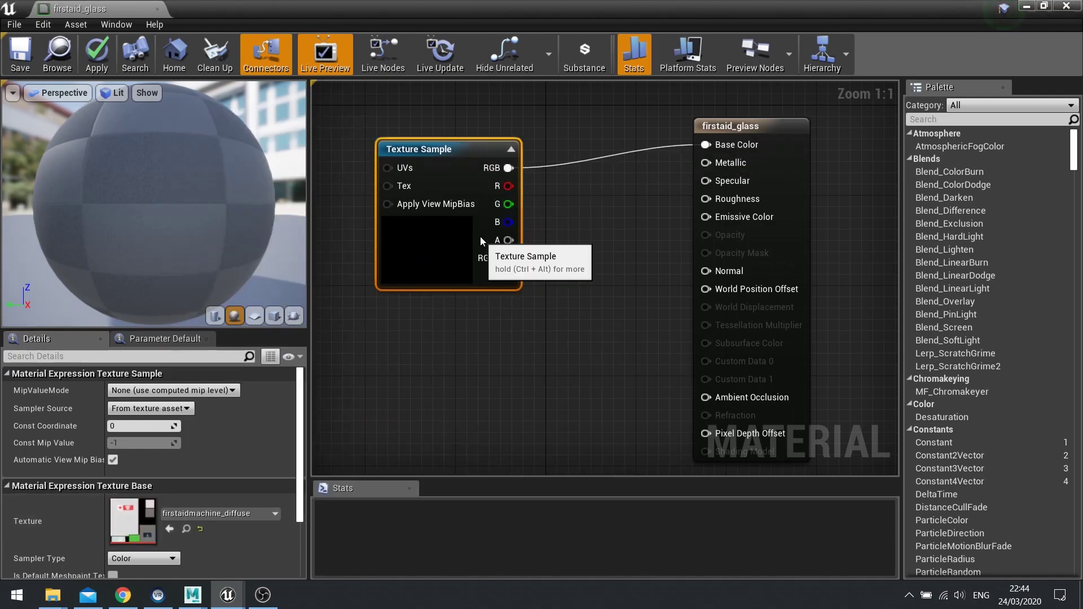
left_click_drag(481, 244, 479, 198)
mouse_move(408, 186)
left_mouse_down()
mouse_move(393, 207)
mouse_move(409, 199)
mouse_move(416, 213)
mouse_move(405, 201)
left_mouse_up()
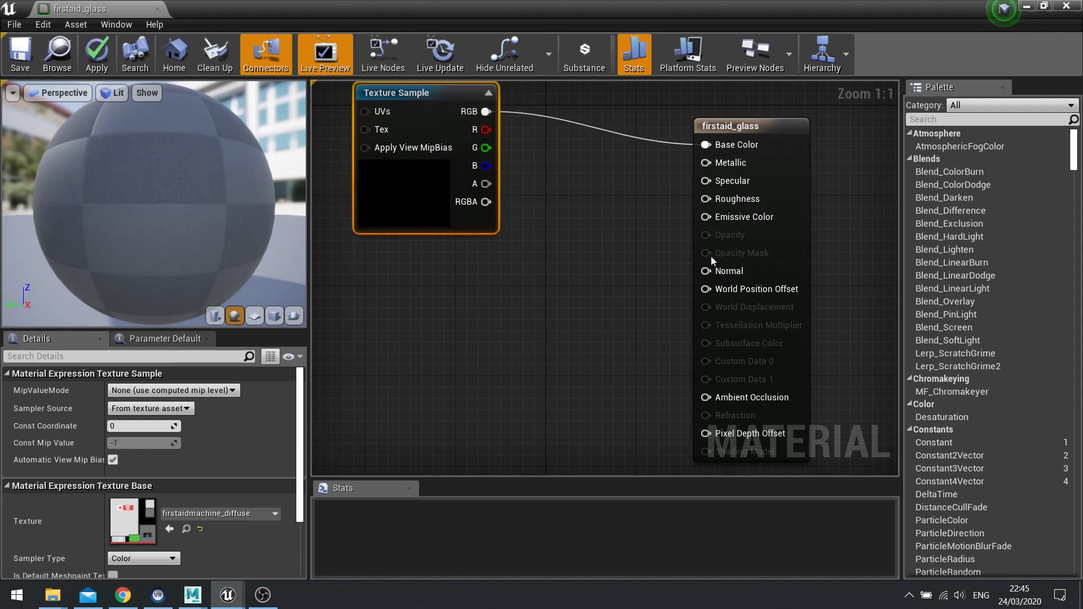
Set the firstaid_glass material's blend mode to Translucent.
left_click(790, 225)
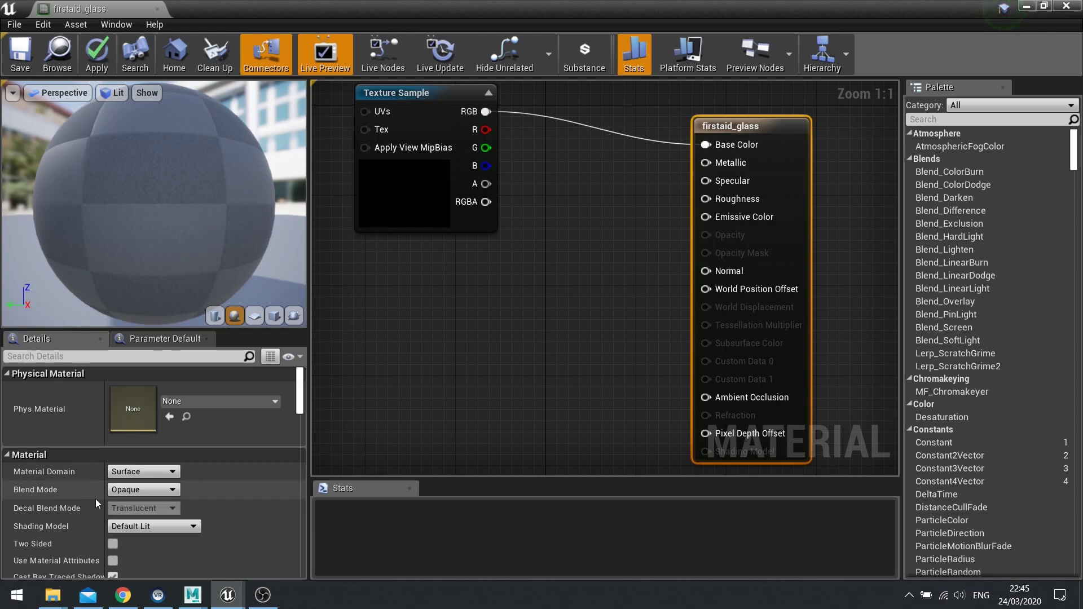
left_click(168, 490)
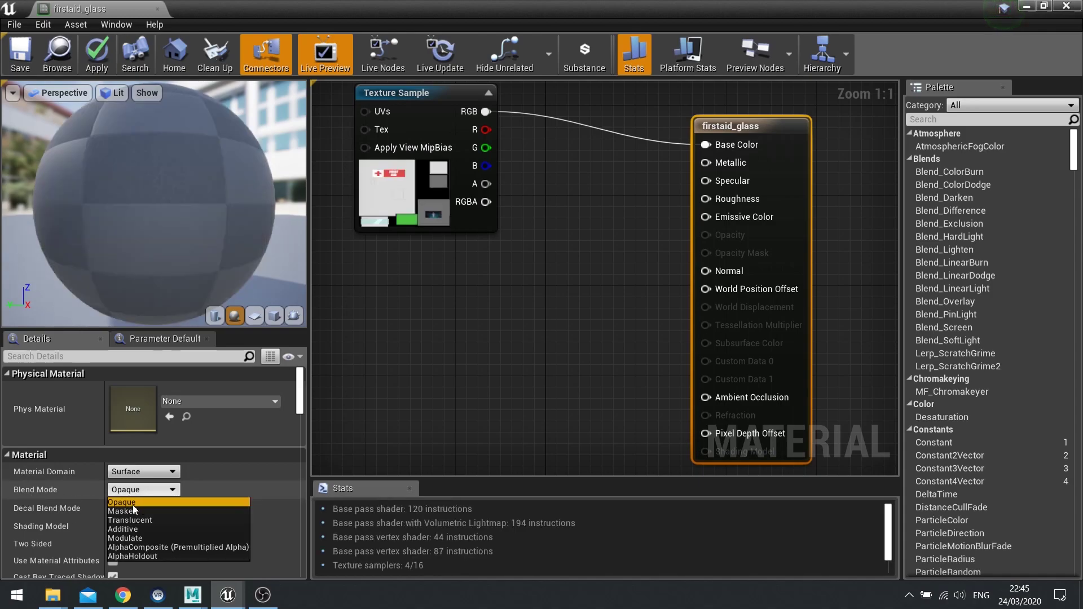
left_click(134, 520)
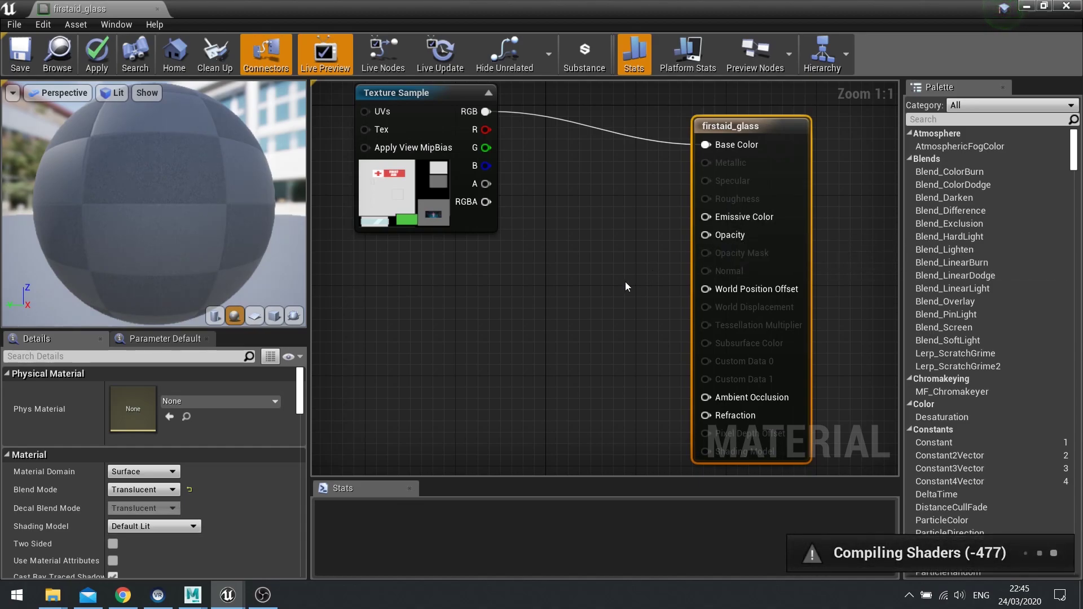
Add a Constant node below the Texture Sample and connect its output to the material's Opacity input.
left_click(540, 286)
mouse_move(552, 297)
left_mouse_down()
mouse_move(513, 317)
mouse_move(543, 294)
left_mouse_up()
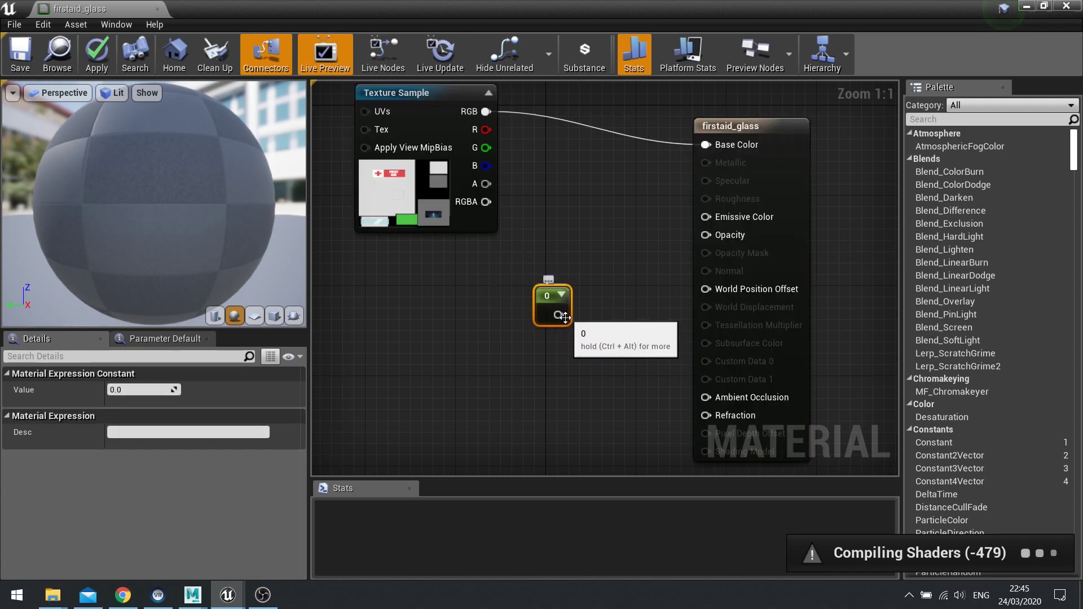
left_click_drag(559, 315, 712, 236)
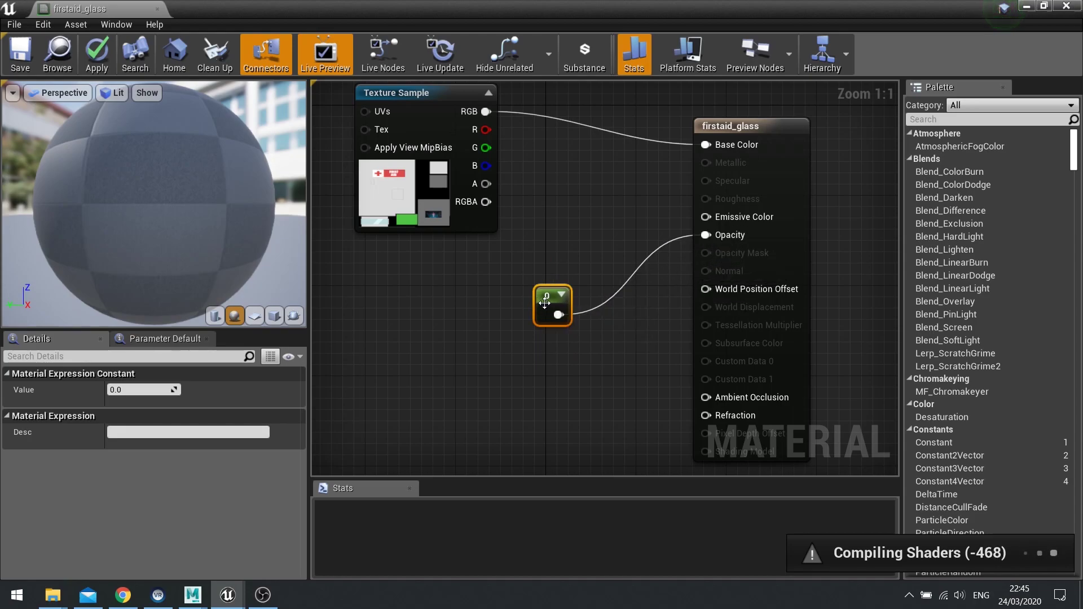
Set the opacity Constant's value to 0.2 and save the firstaid_glass material.
left_click(129, 389)
type("0.2")
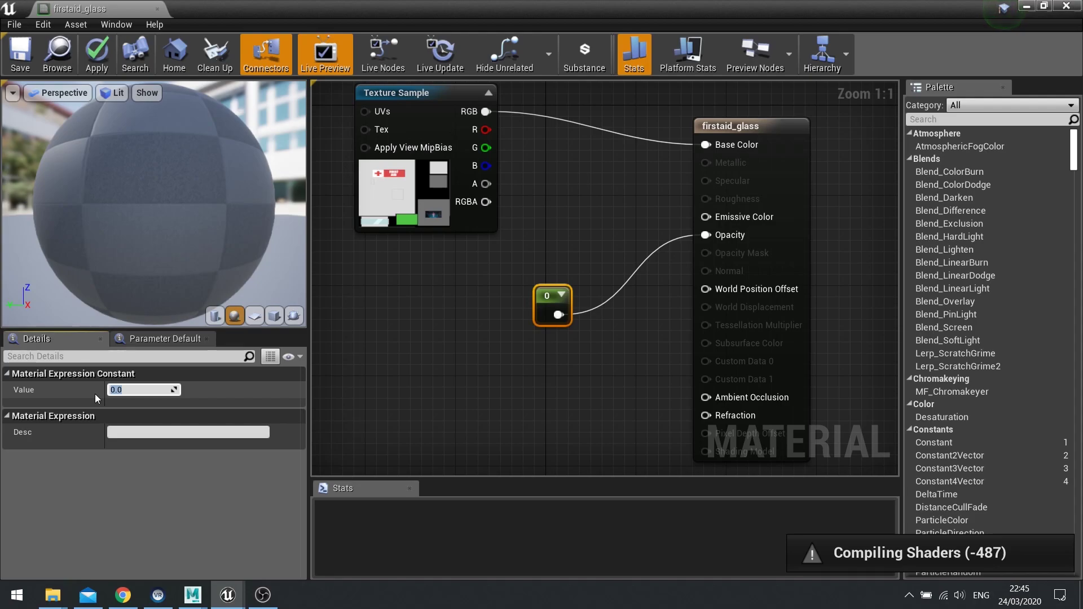
key("Return")
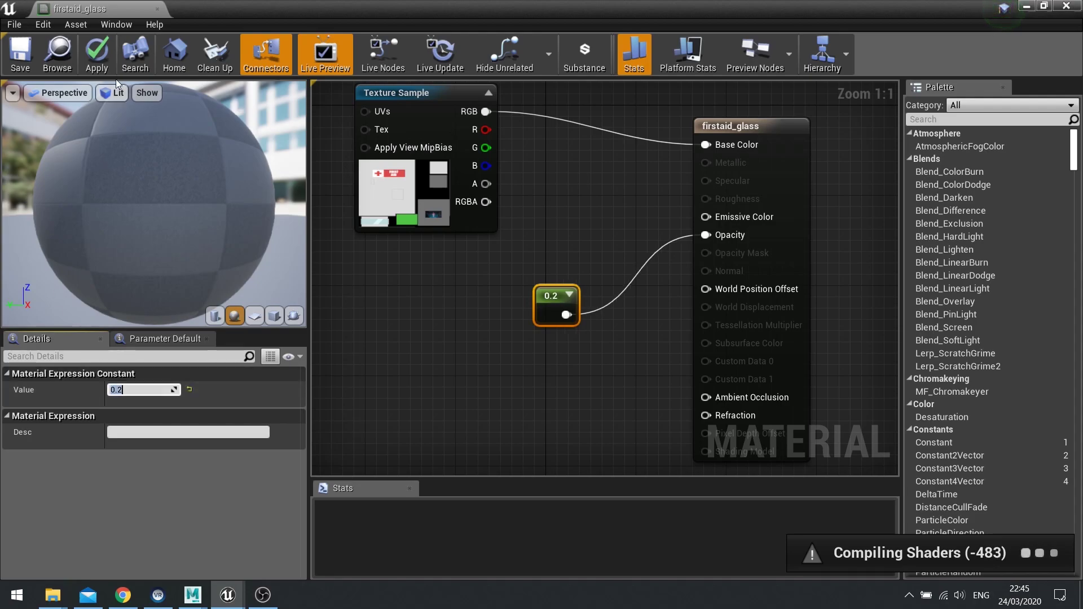
left_click(16, 65)
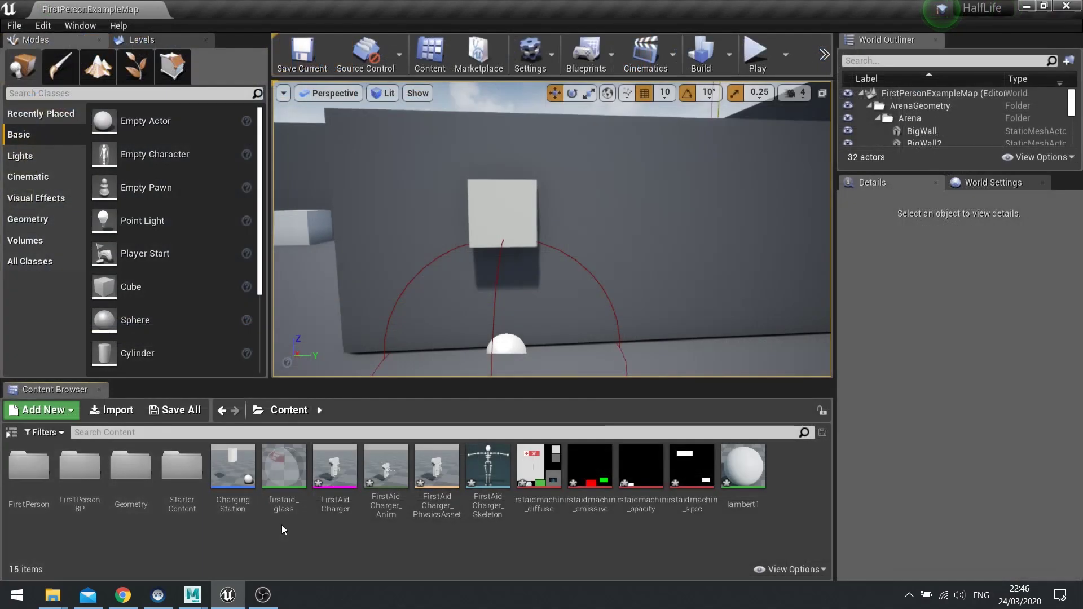
Rename the lambert1 material as firstaid_mat and open it for editing.
left_click(755, 494)
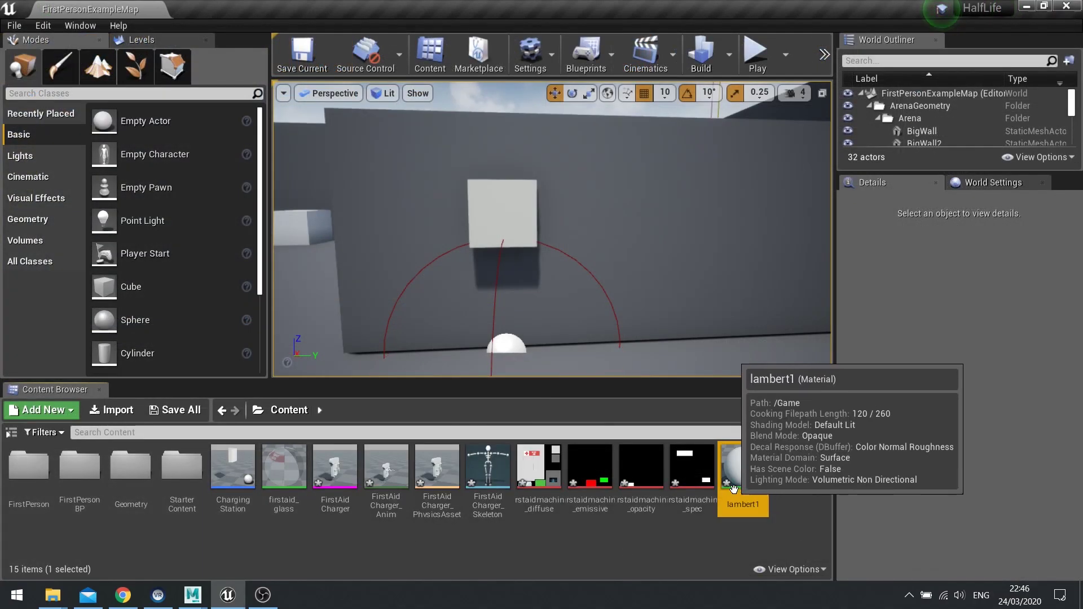
key("F2")
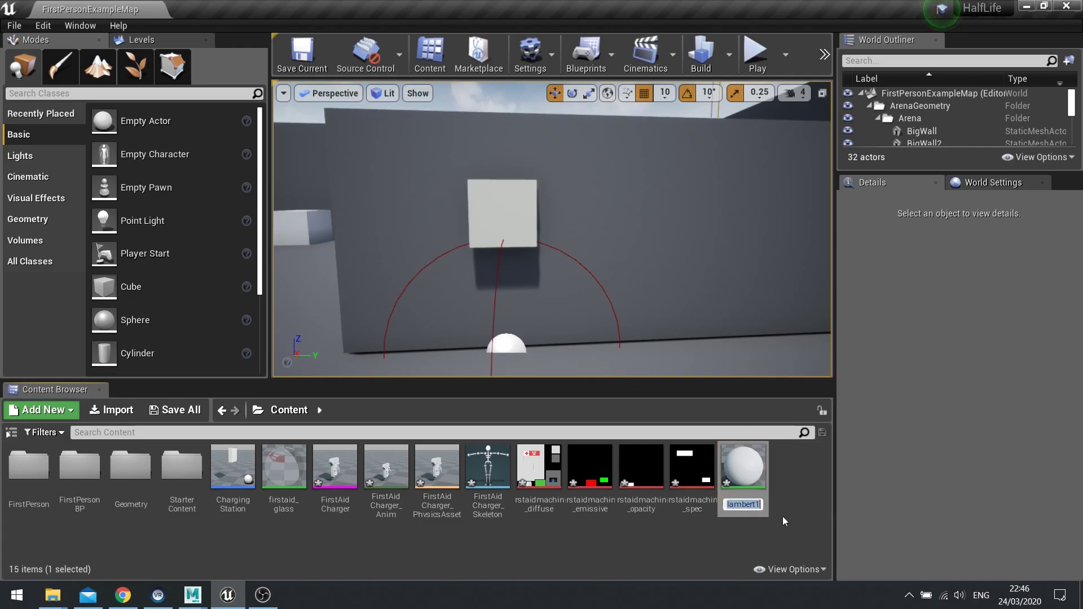
type("firstaid_")
type("mat")
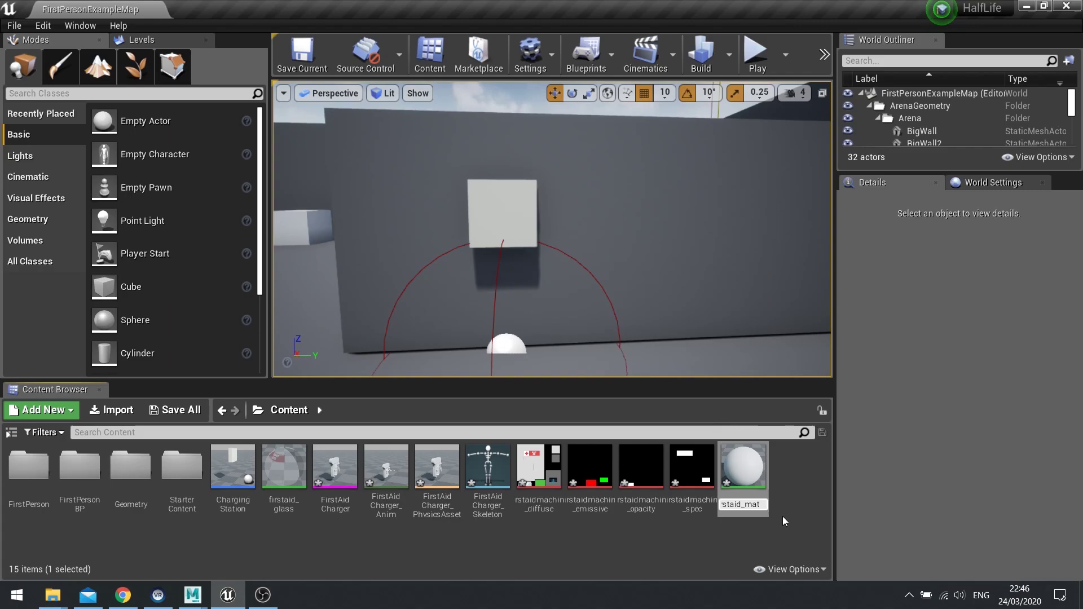
key("Return")
double_click(337, 468)
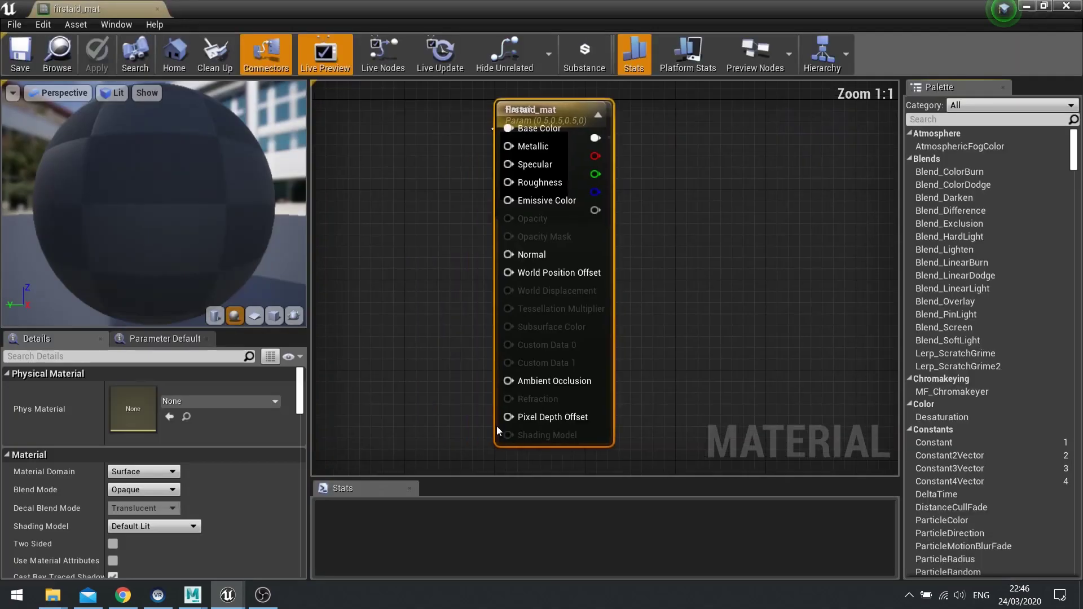
Delete the Param node feeding Base Color and add a Texture Sample node in its place.
left_click_drag(661, 126, 741, 148)
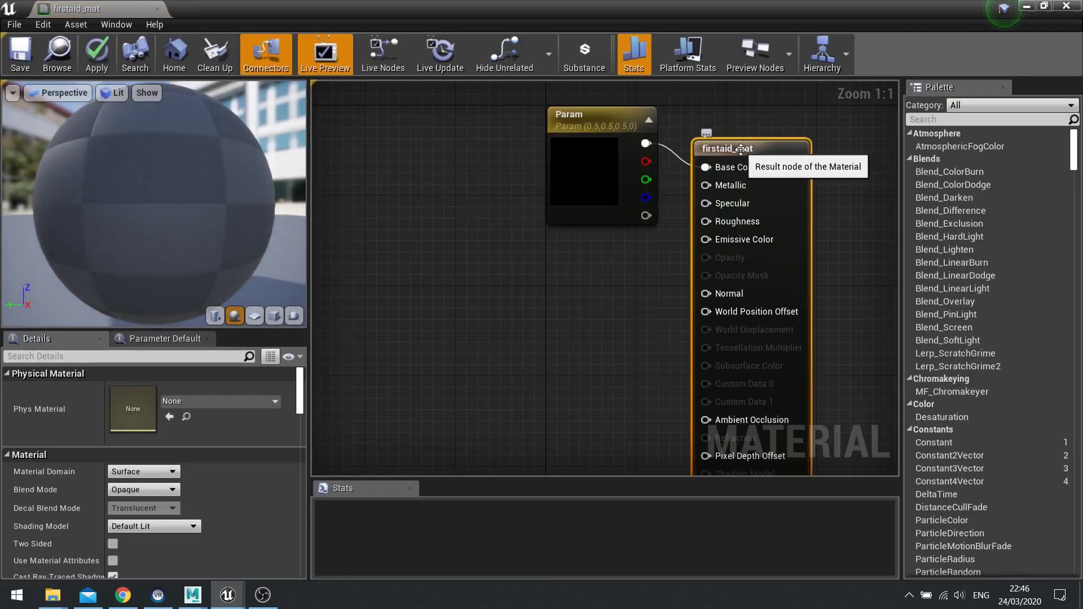
left_click(555, 130)
key("Delete")
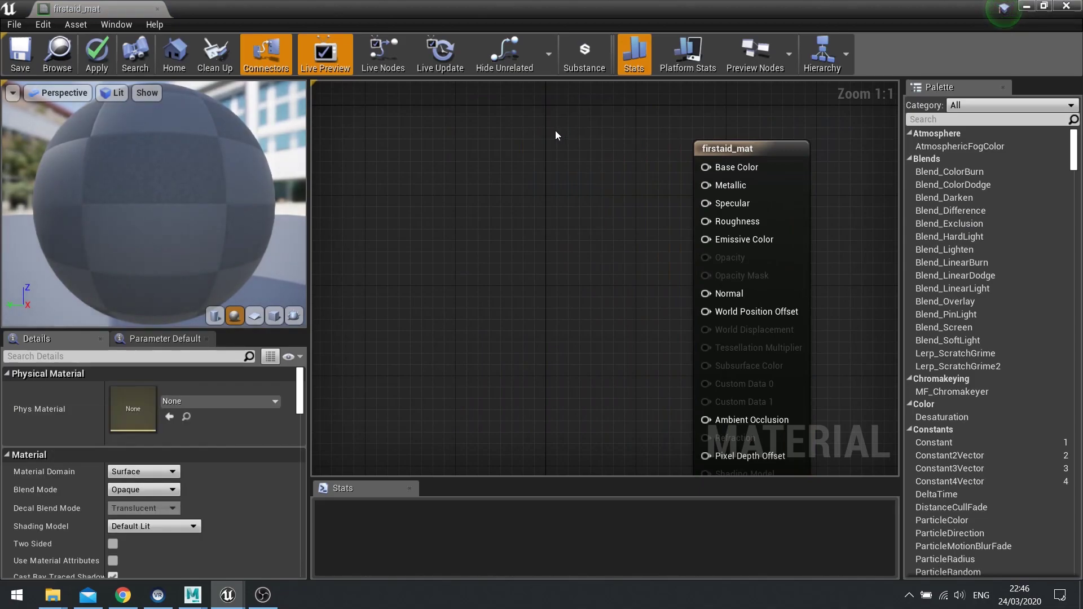
key("t")
left_click(489, 178)
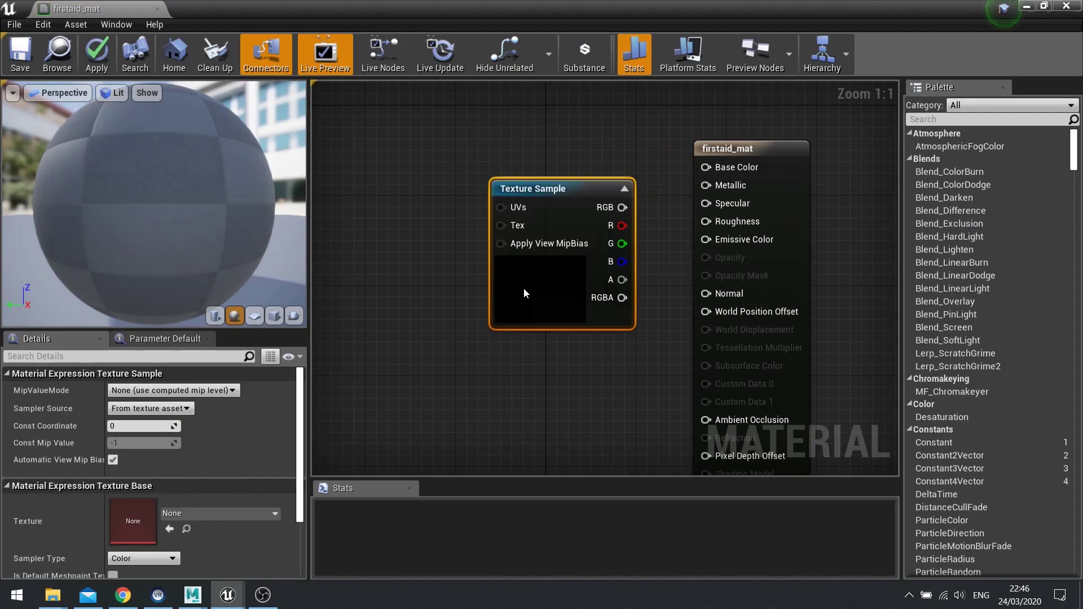
left_click_drag(524, 288, 454, 250)
Assign the firstaidmachine_diffuse texture to the Texture Sample and connect its RGB output to the Base Color input.
left_click(222, 509)
type("text")
key("BackSpace")
key("BackSpace")
key("BackSpace")
key("BackSpace")
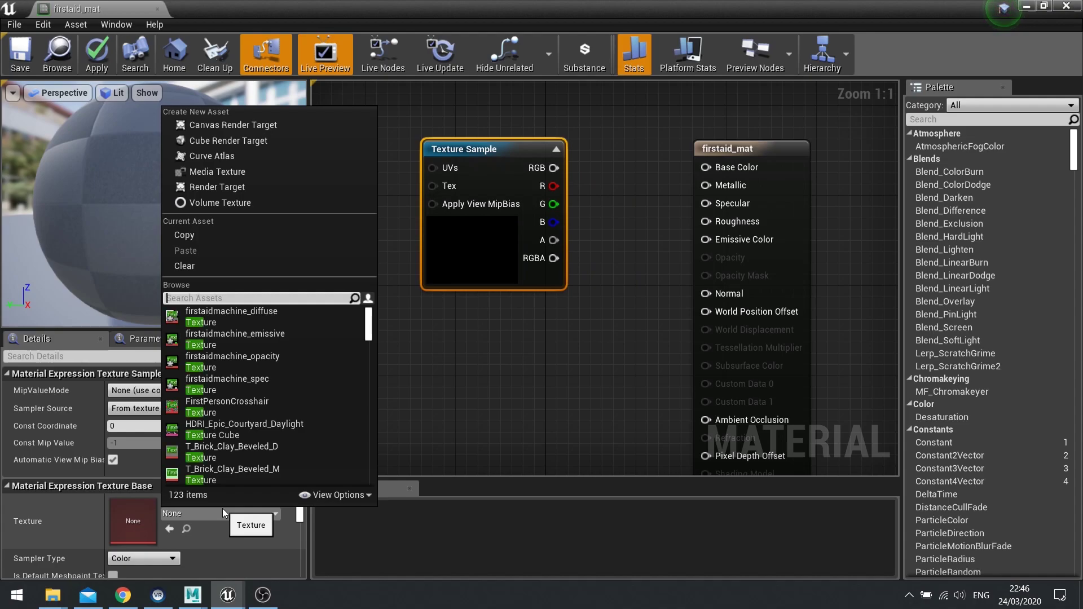
type("firstaid")
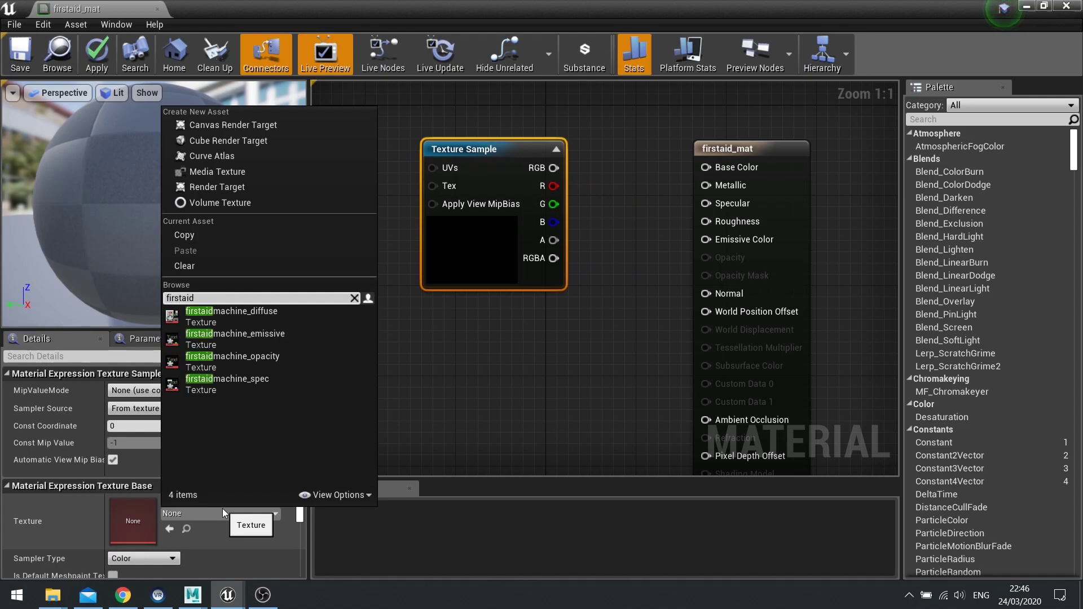
left_click(276, 313)
left_click_drag(553, 167, 731, 173)
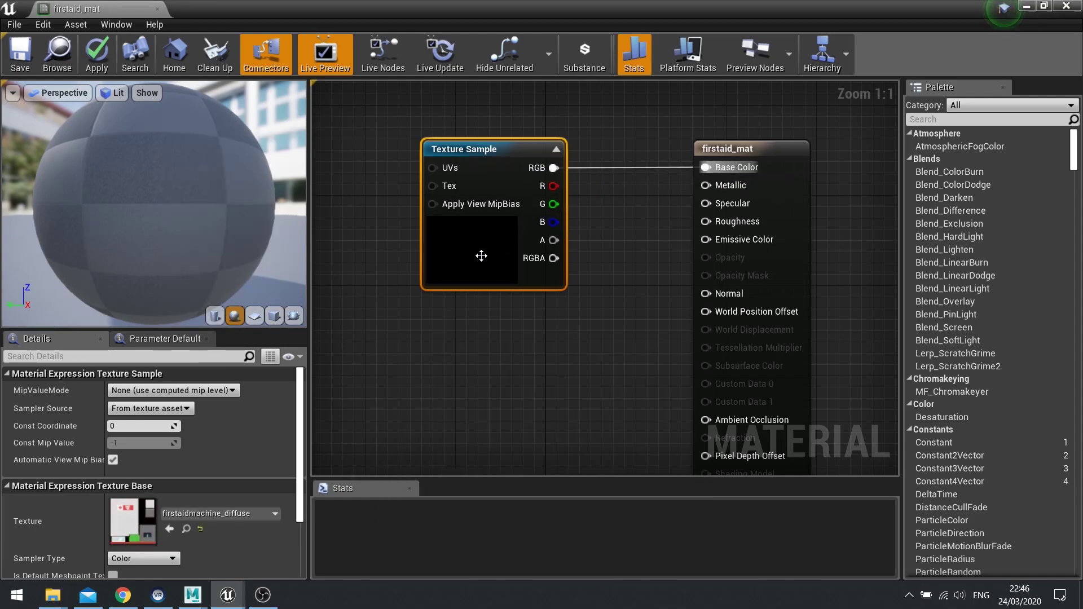
left_click_drag(484, 249, 450, 203)
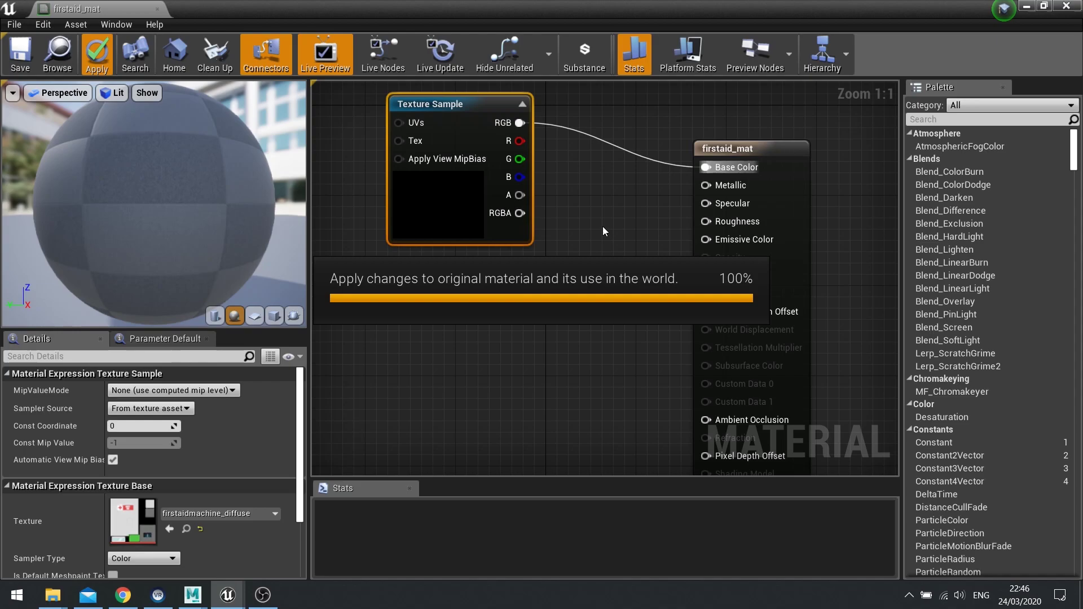
Open the FirstAidCharger skeletal mesh and examine its textured body and glass from several angles.
left_click(1067, 6)
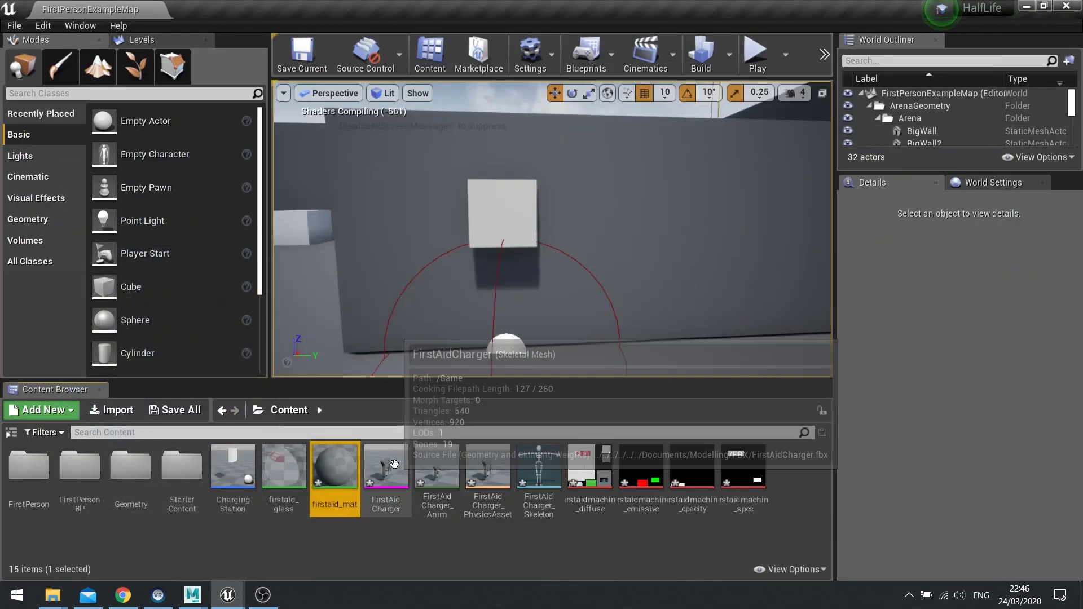
double_click(395, 465)
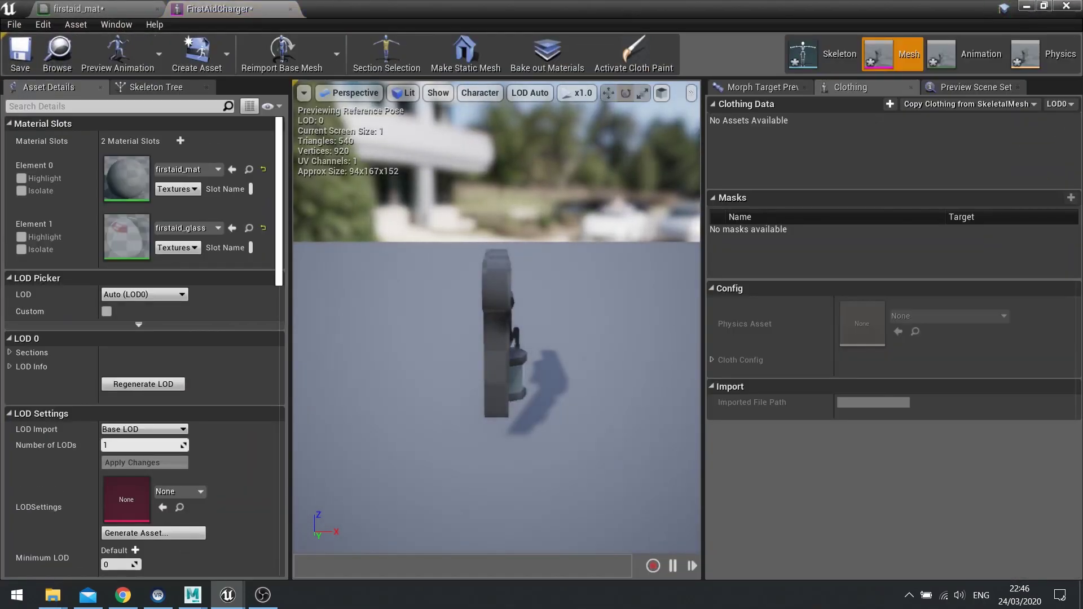
left_click_drag(497, 339, 454, 411, "alt")
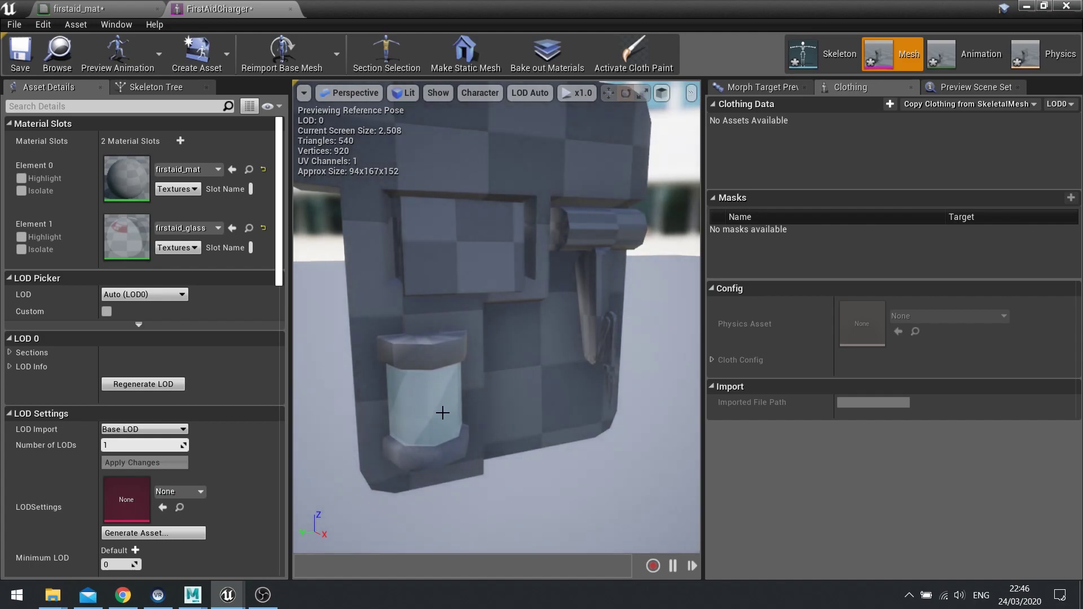
right_click_drag(455, 411, 422, 420)
left_click_drag(522, 427, 507, 406)
right_click_drag(508, 406, 558, 378)
left_click_drag(559, 378, 502, 400)
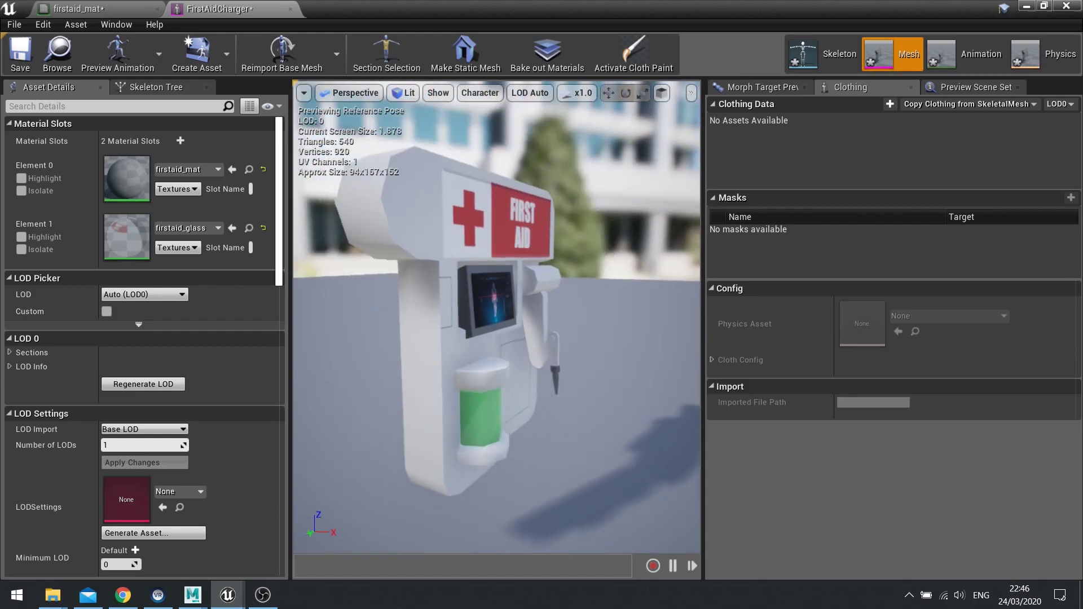
left_click_drag(474, 333, 378, 273)
View the FirstAidCharger_Anim animation playing on the model, and close the animation and mesh editors.
left_click(982, 53)
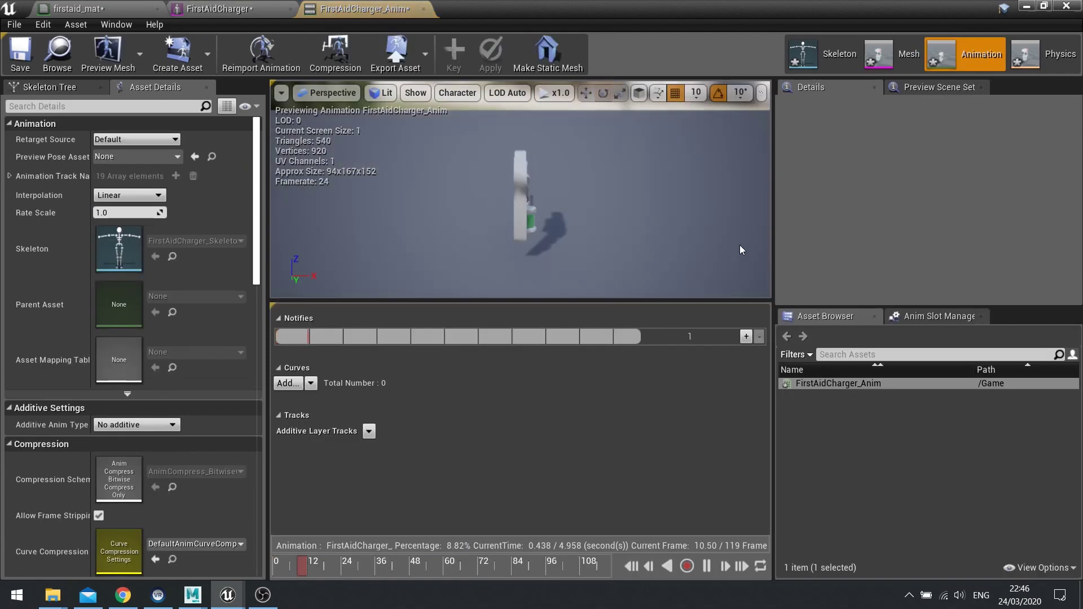
mouse_move(645, 281)
right_mouse_down()
mouse_move(570, 248)
mouse_move(655, 294)
mouse_move(631, 254)
mouse_move(659, 296)
right_mouse_up()
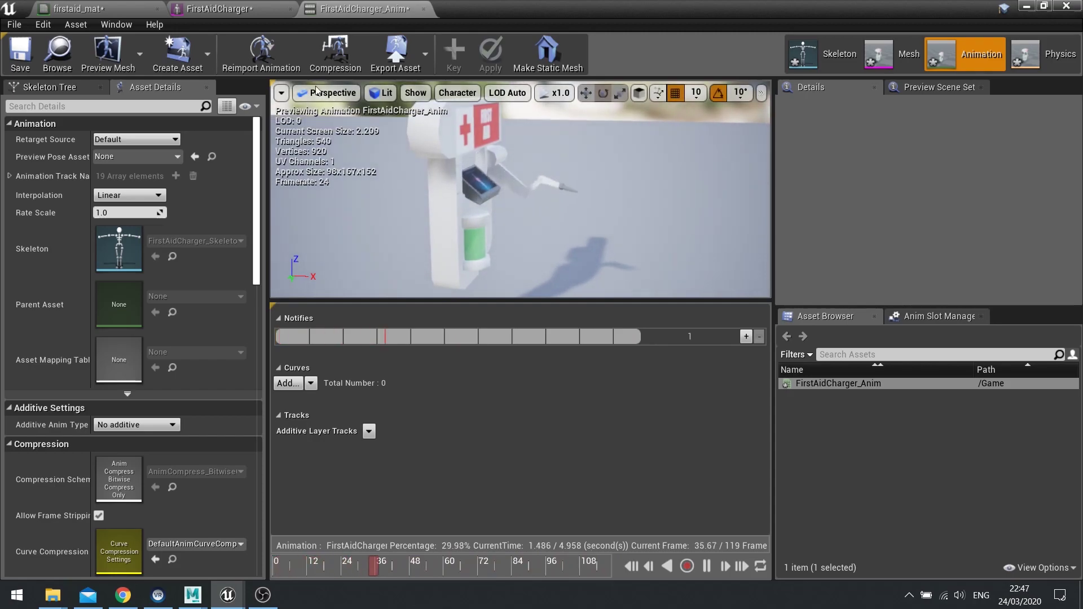
left_click(423, 8)
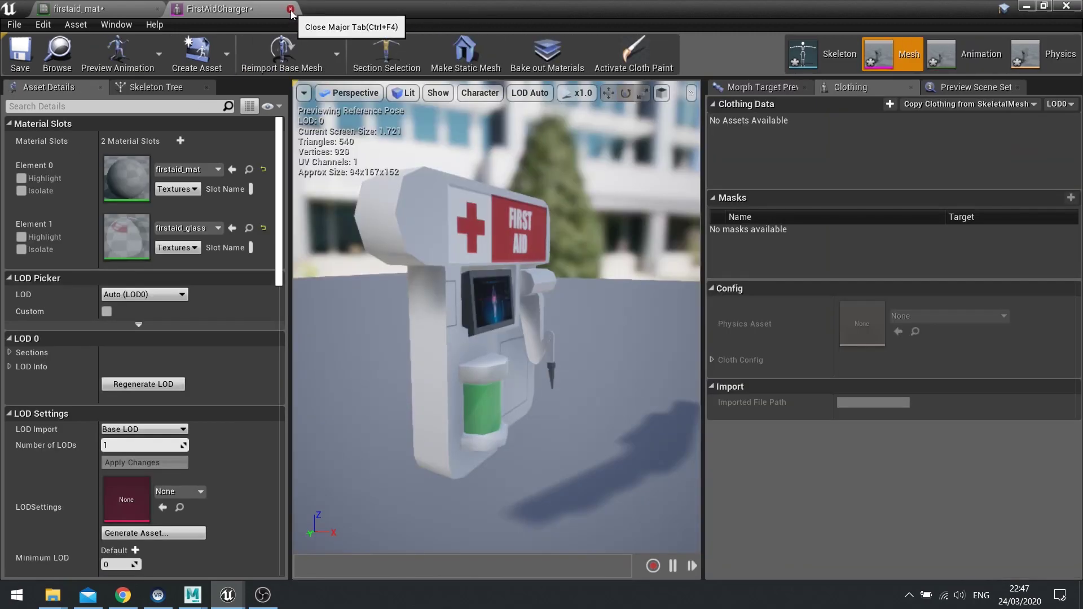
left_click(291, 9)
Reposition the diffuse Texture Sample in the firstaid_mat graph and add a second Texture Sample node below it.
left_click_drag(452, 176, 418, 142)
right_click_drag(543, 288, 654, 311)
left_click_drag(526, 178, 504, 178)
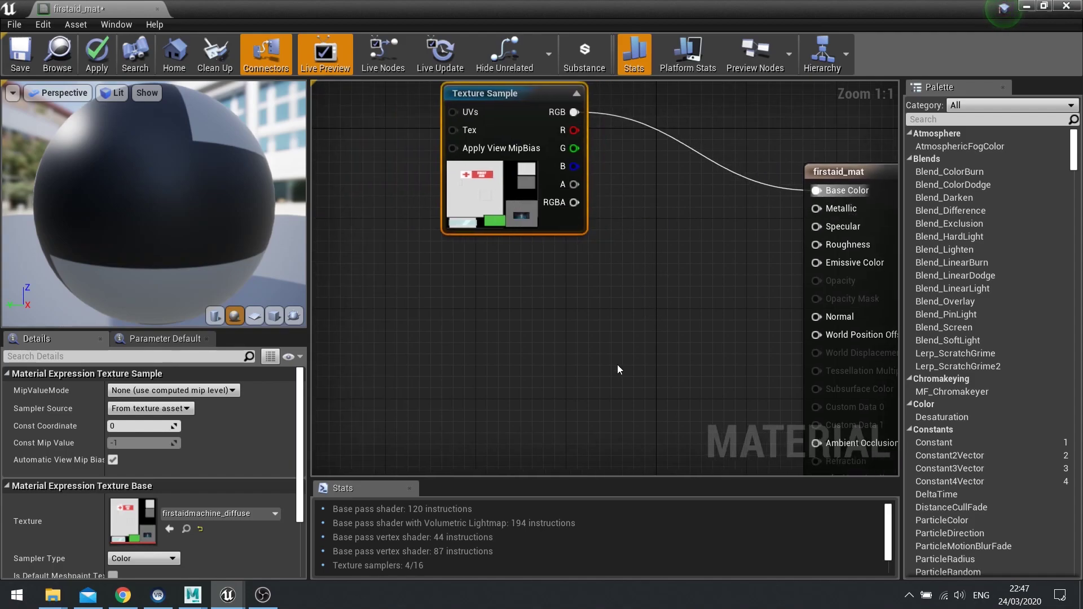
left_click(499, 322)
left_click(466, 293)
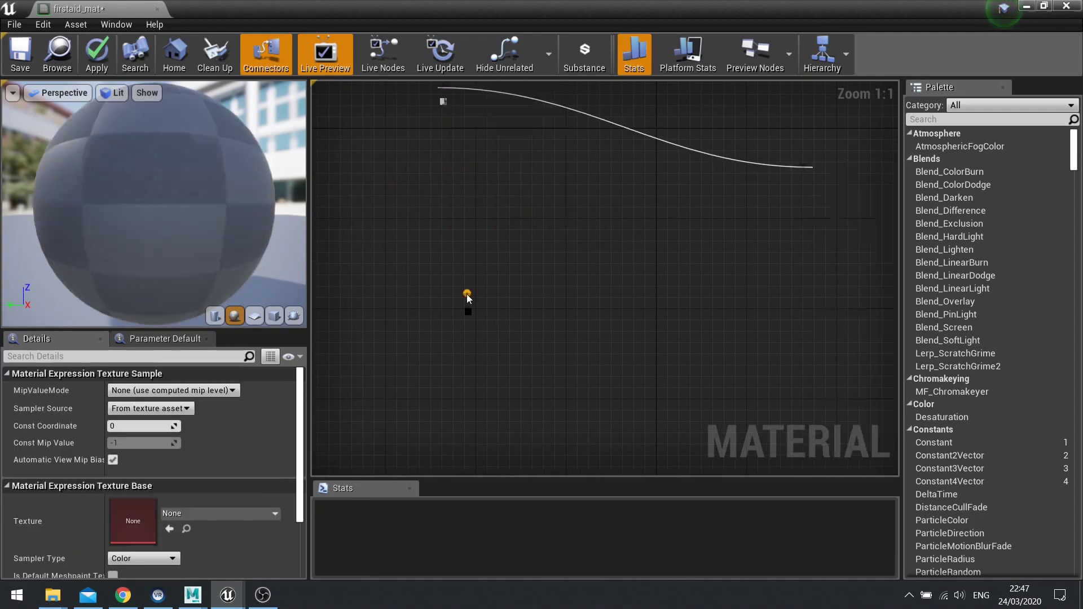
Assign the firstaidmachine_emissive texture to the new Texture Sample and place the node below the diffuse one.
left_click(218, 510)
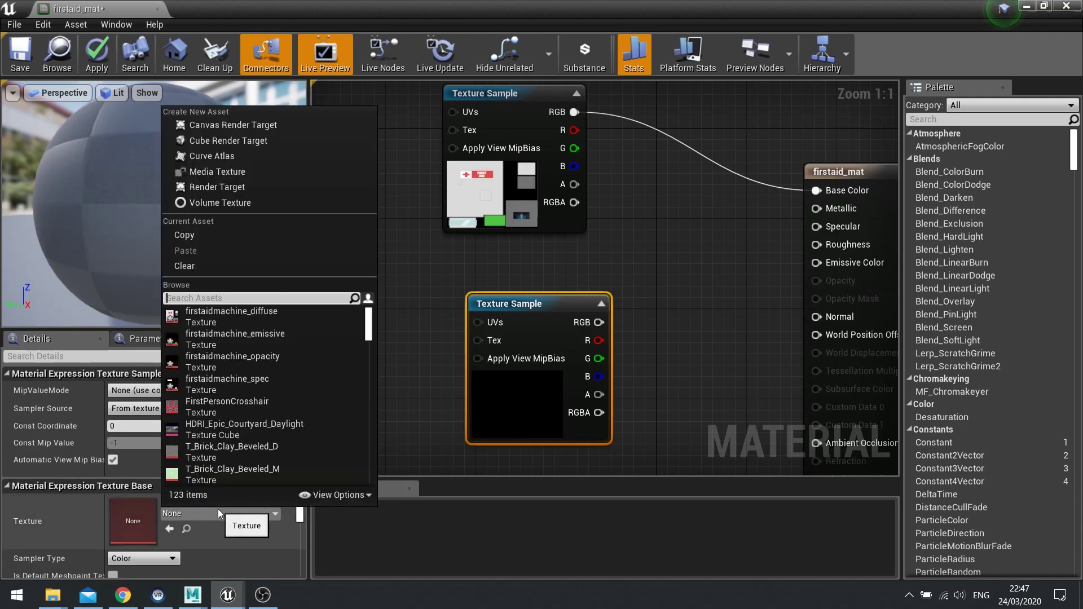
type("firstaid")
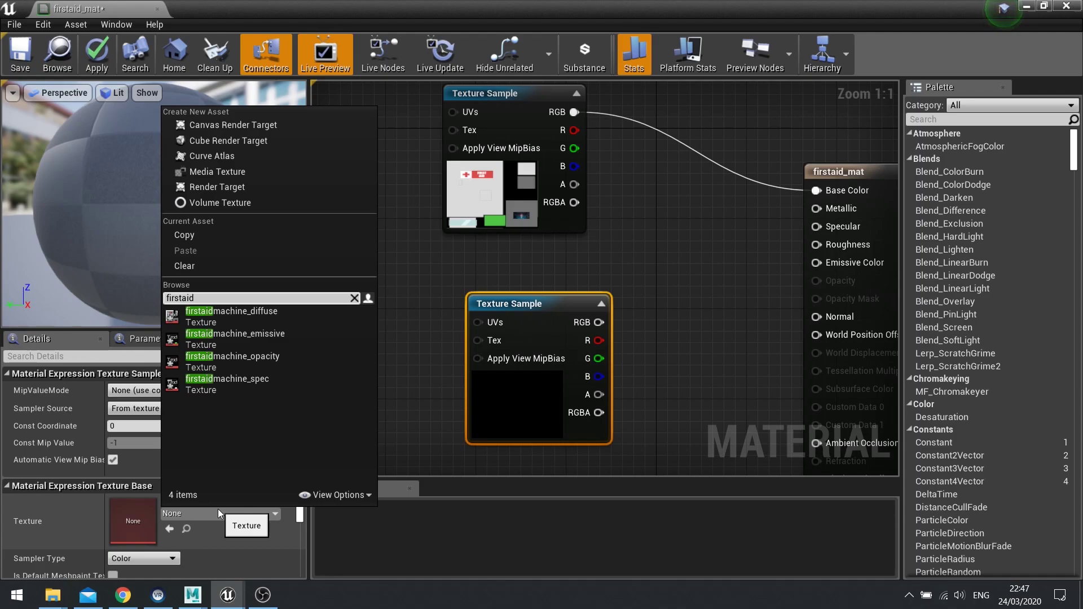
left_click(246, 323)
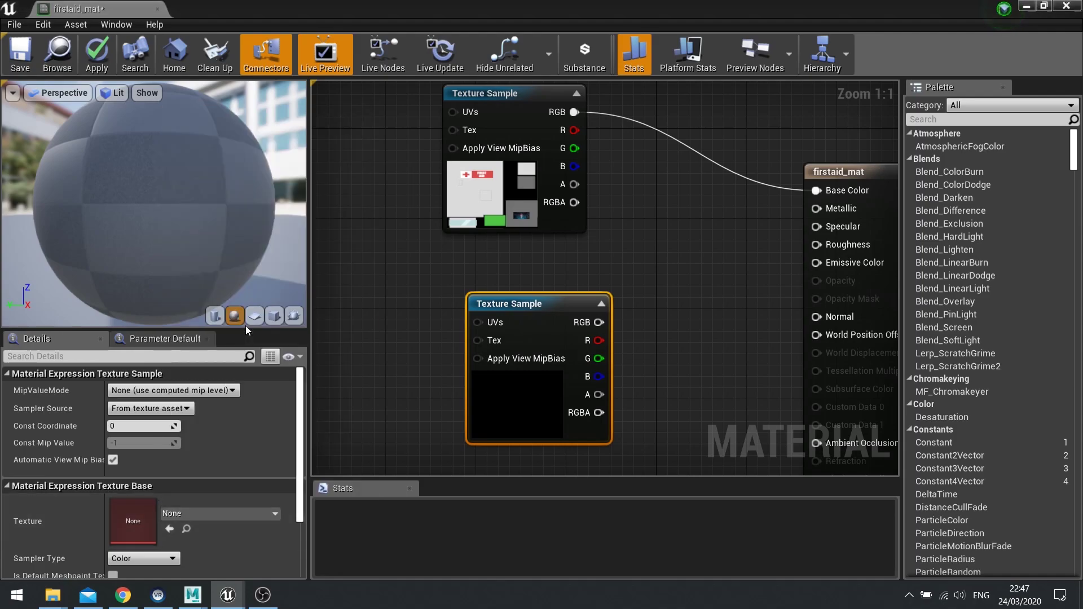
left_click(190, 517)
left_click(232, 353)
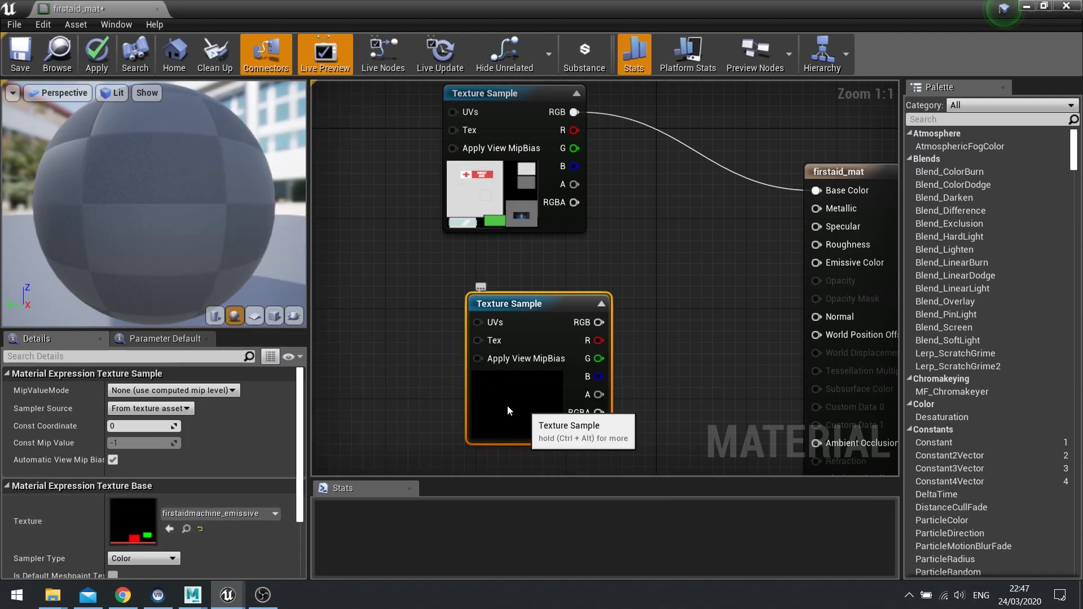
left_click_drag(530, 408, 462, 389)
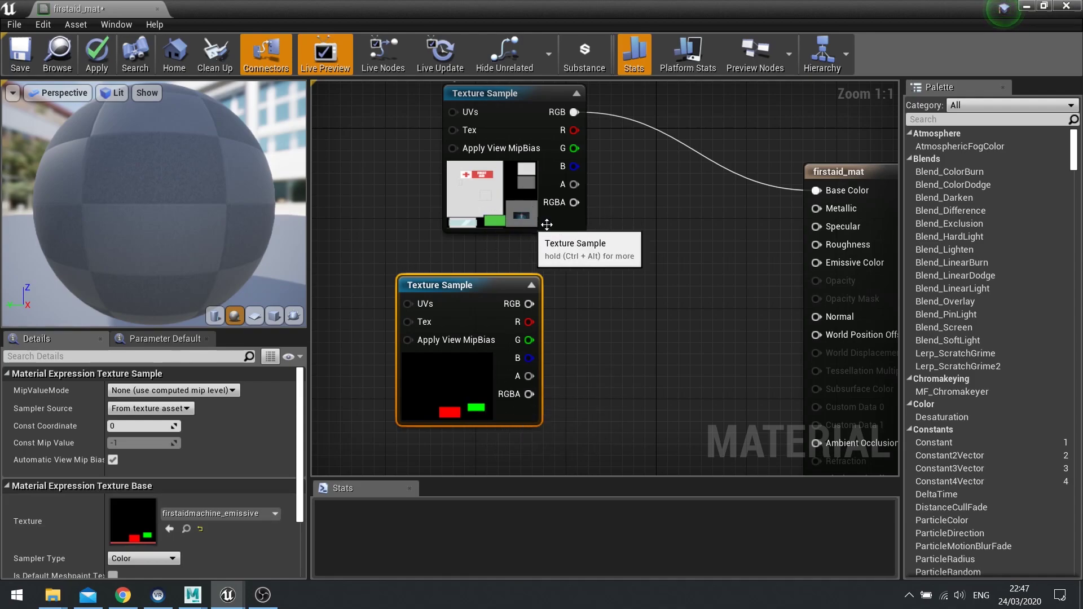
right_click_drag(558, 251, 469, 237)
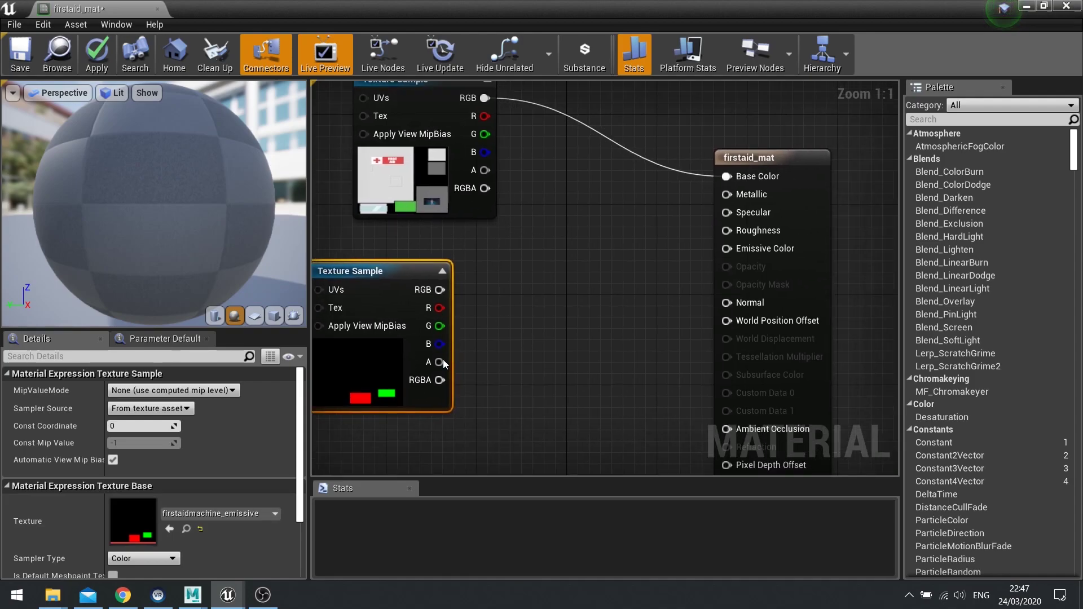
left_click_drag(383, 353, 381, 377)
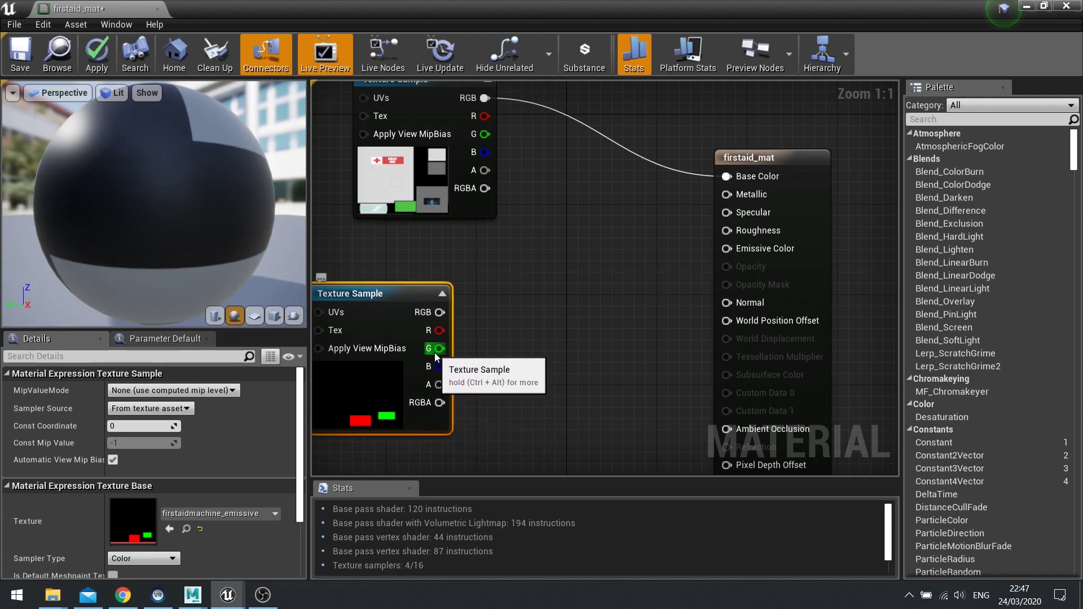
Add a Multiply node fed by the emissive texture's green channel and connect its output to Emissive Color.
left_click_drag(439, 348, 547, 277)
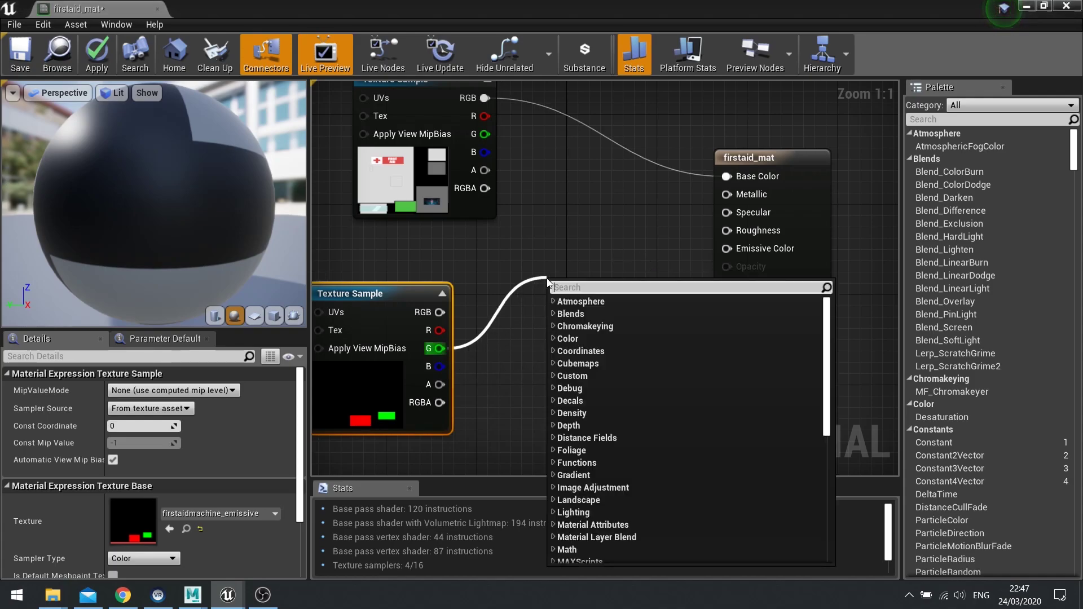
type("multiply")
key("Return")
left_click_drag(570, 292, 743, 251)
left_click_drag(567, 248, 567, 237)
Set the Multiply node's Const B to 2.
left_click(135, 407)
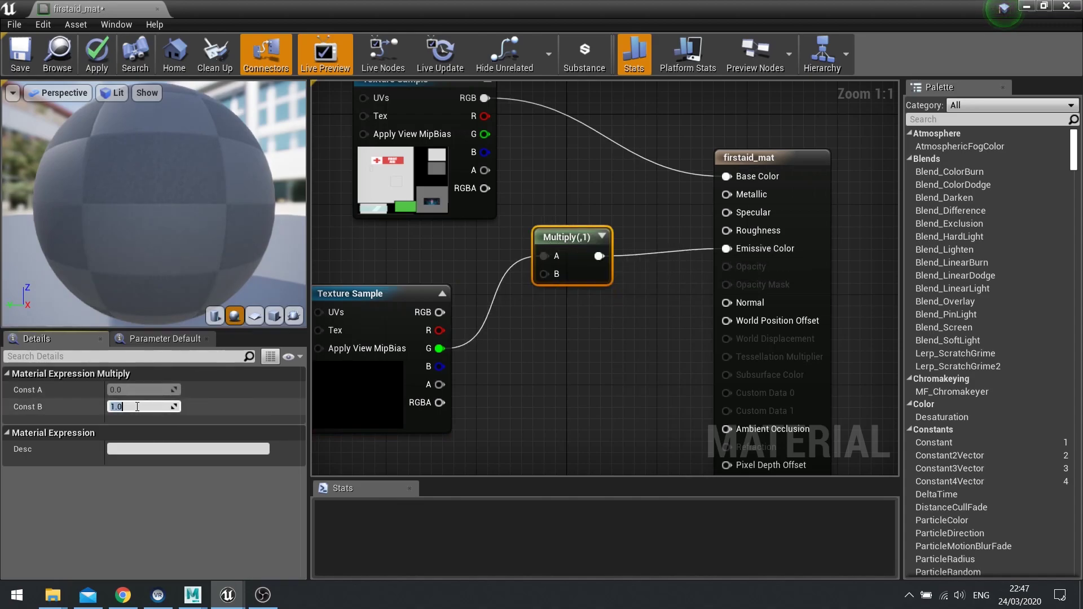
type("2")
key("Return")
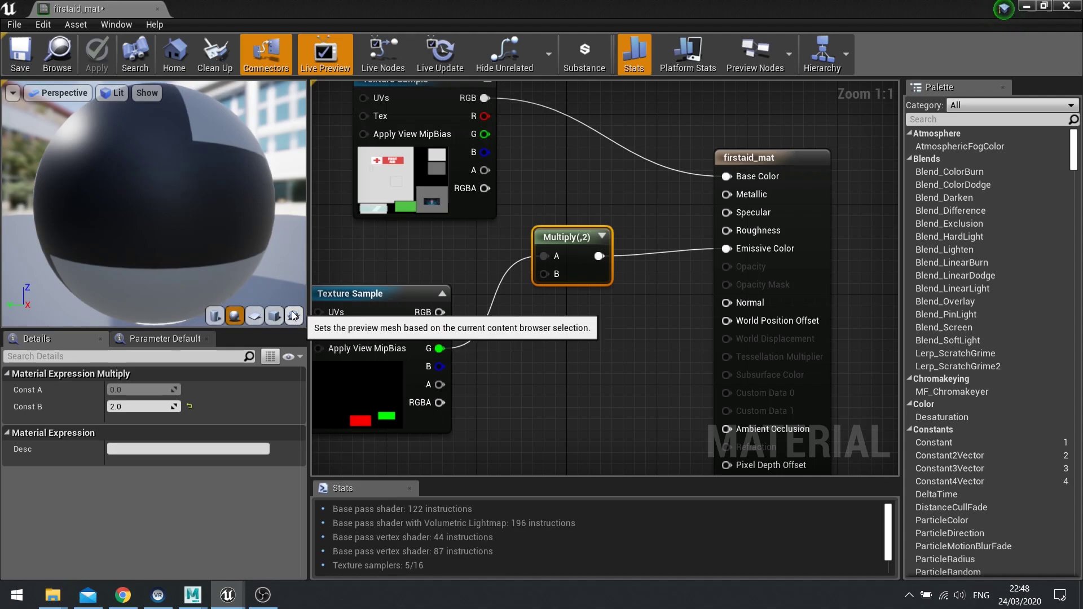
Set the FirstAidCharger skeletal mesh as the preview mesh for firstaid_mat.
double_click(537, 11)
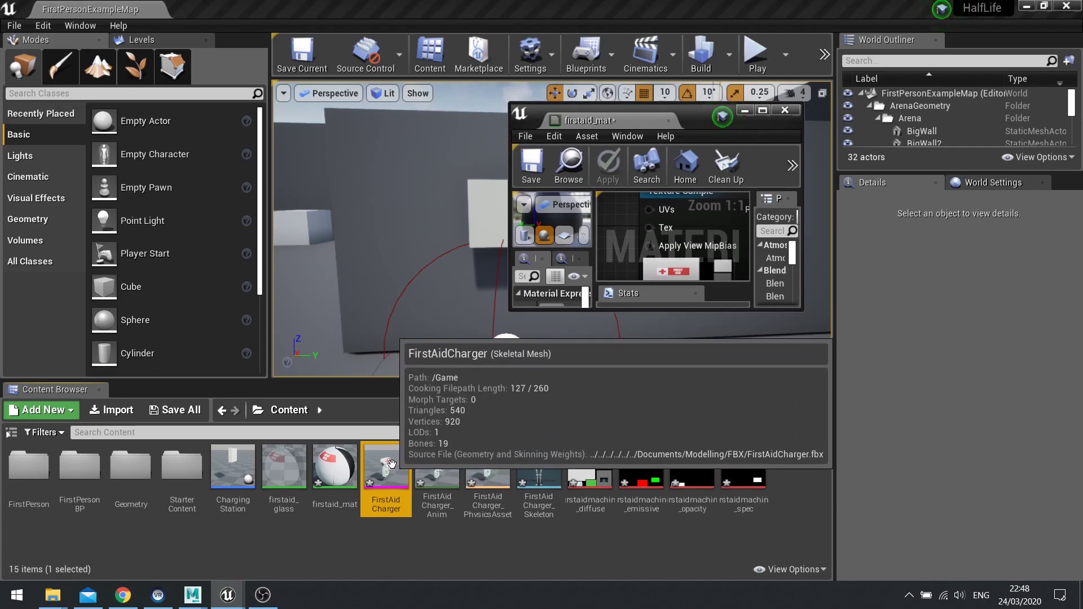
left_click(757, 113)
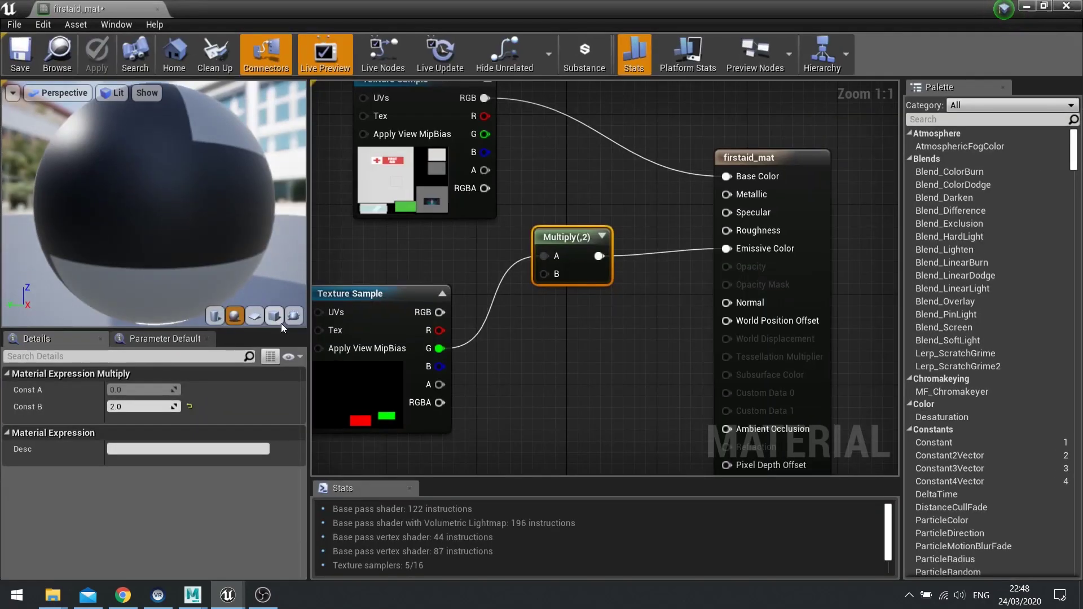
left_click(292, 317)
left_click_drag(140, 223, 192, 145)
scroll(140, 223, "up", 5)
scroll(140, 223, "down", 3)
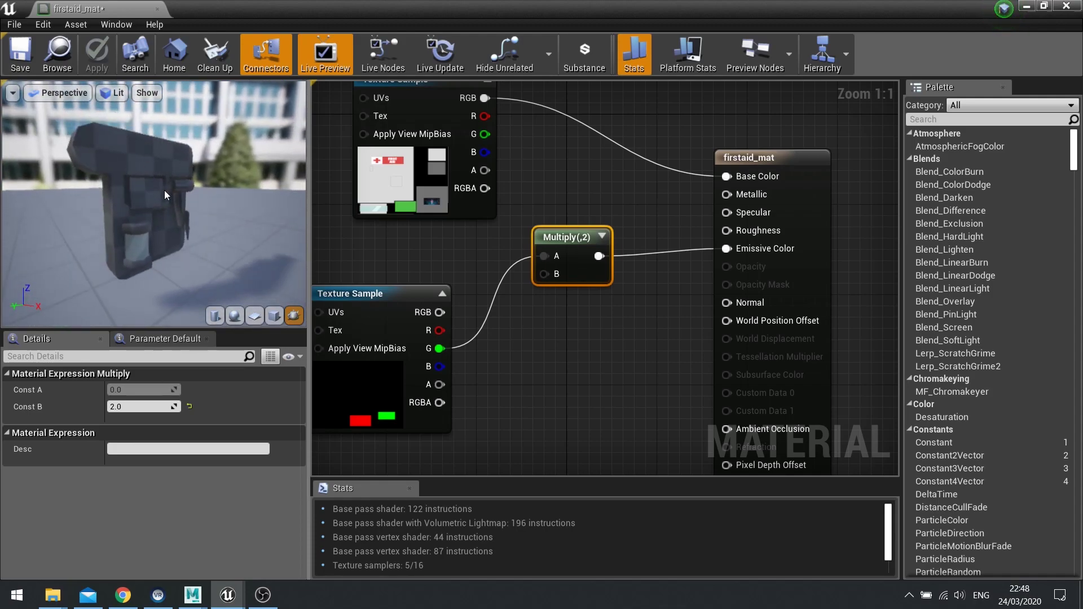
right_click_drag(192, 145, 220, 126)
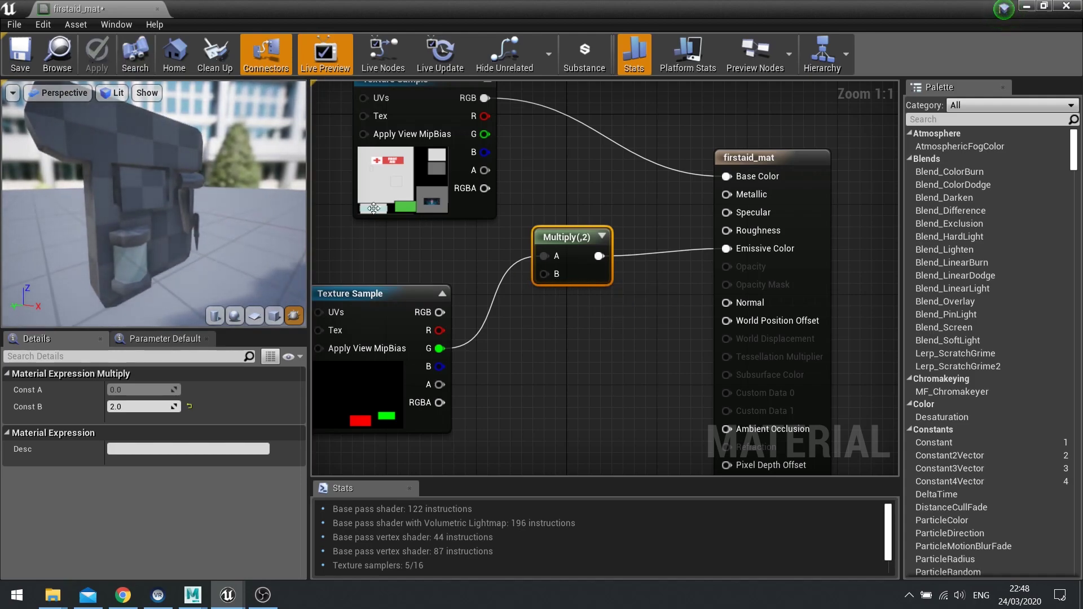
left_click_drag(255, 236, 174, 226)
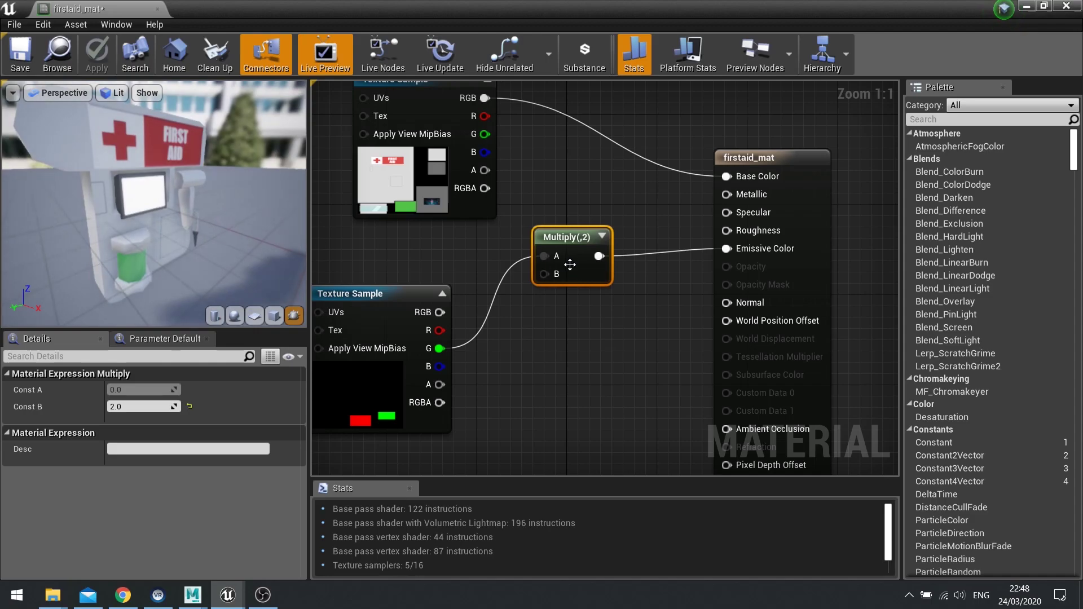
Move the existing Multiply node aside and add a second Multiply node fed by the diffuse texture's RGB output.
left_click_drag(582, 259, 537, 281)
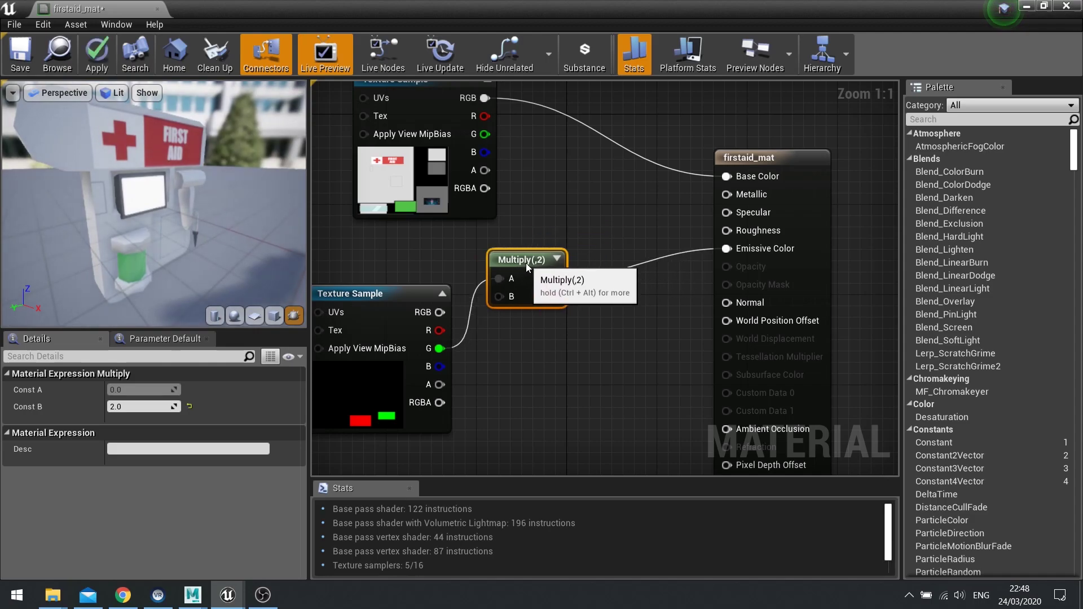
left_click(398, 150)
right_click_drag(566, 167, 576, 223)
left_click_drag(493, 154, 594, 266)
type("mul")
key("Return")
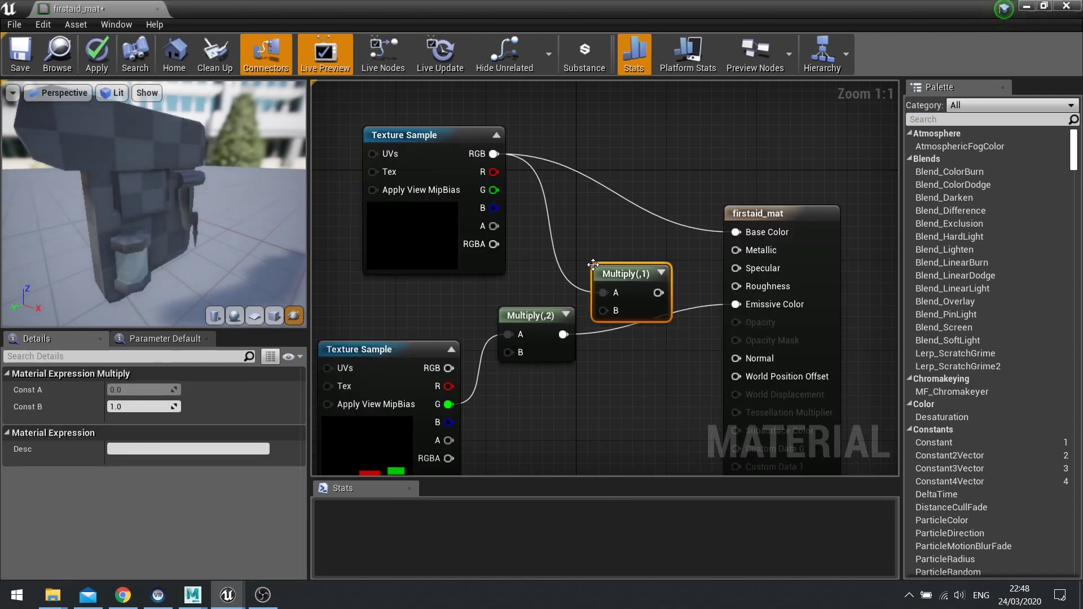
Connect the first Multiply's output to the new Multiply's B input and the new Multiply's output to Emissive Color.
left_click_drag(602, 310, 563, 334)
left_click_drag(659, 294, 750, 308)
mouse_move(637, 308)
left_mouse_down()
mouse_move(652, 319)
mouse_move(655, 305)
left_mouse_up()
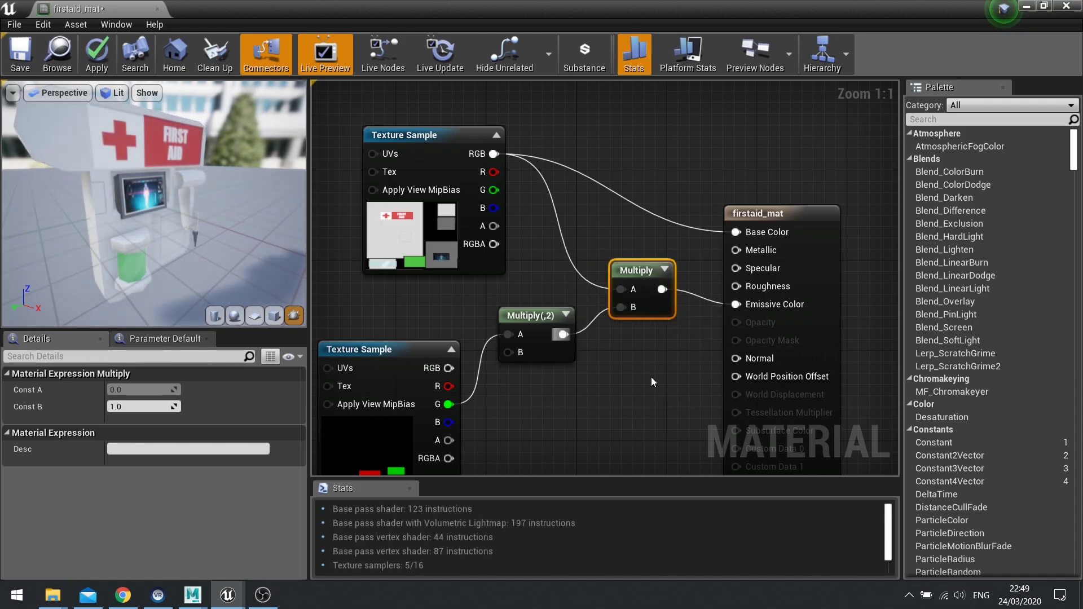
left_click_drag(165, 228, 94, 249)
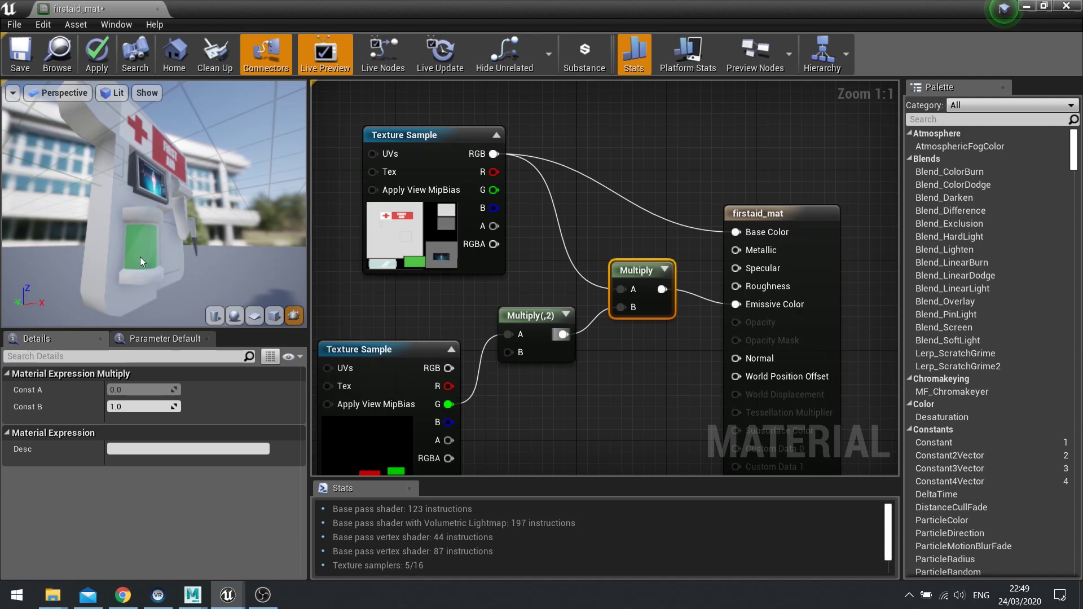
Add a Multiply node fed by the emissive texture's R output and set its Const B to 5.
right_click_drag(560, 418, 570, 317)
left_click_drag(410, 321, 365, 331)
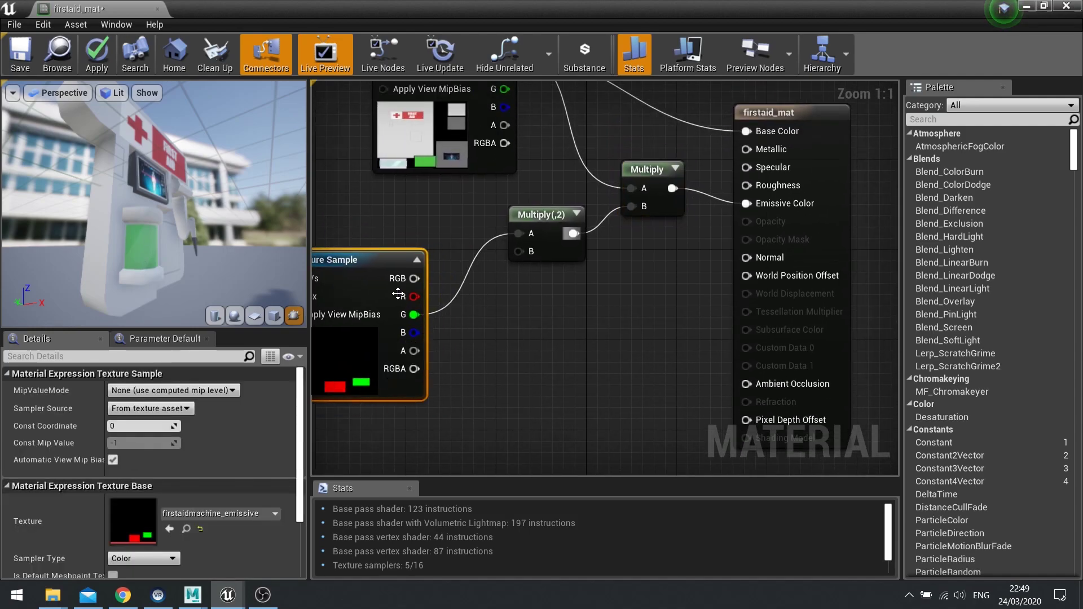
left_click_drag(414, 297, 515, 340)
type("mul")
key("Return")
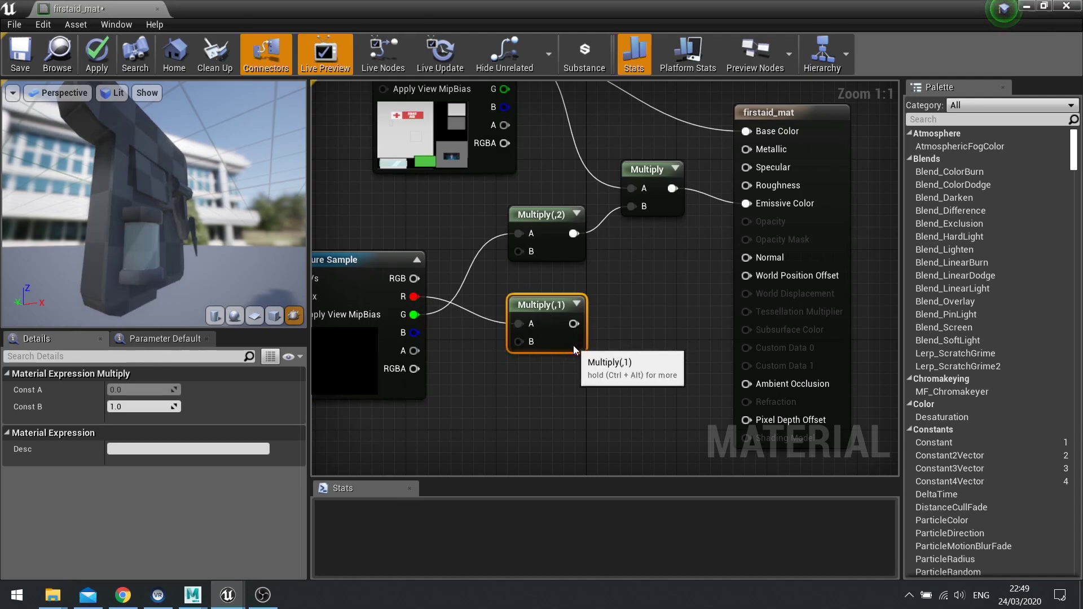
left_click(138, 407)
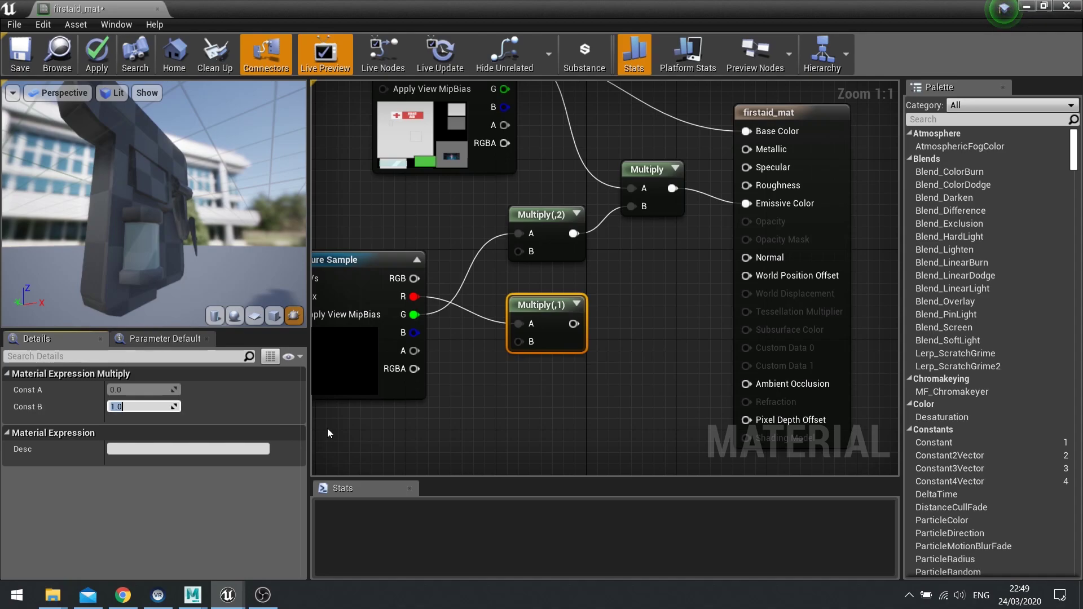
key("Return")
Add another Multiply node combining the diffuse texture's RGB with the Multiply(,5) output, placed below the existing unlabelled Multiply.
right_click_drag(688, 268, 694, 315)
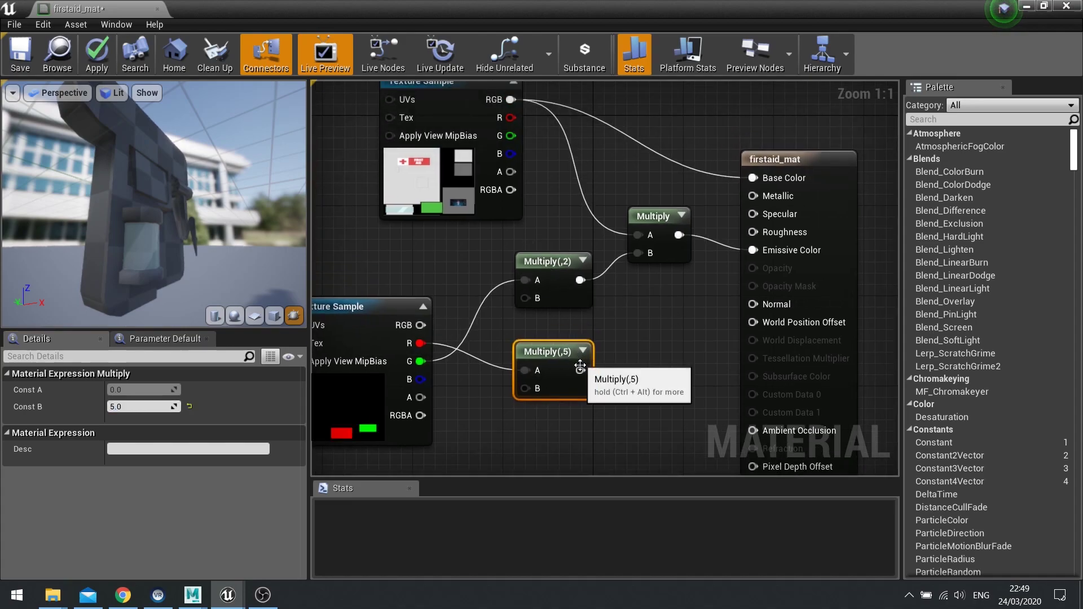
right_click_drag(714, 341, 571, 340)
left_click_drag(706, 290, 778, 292)
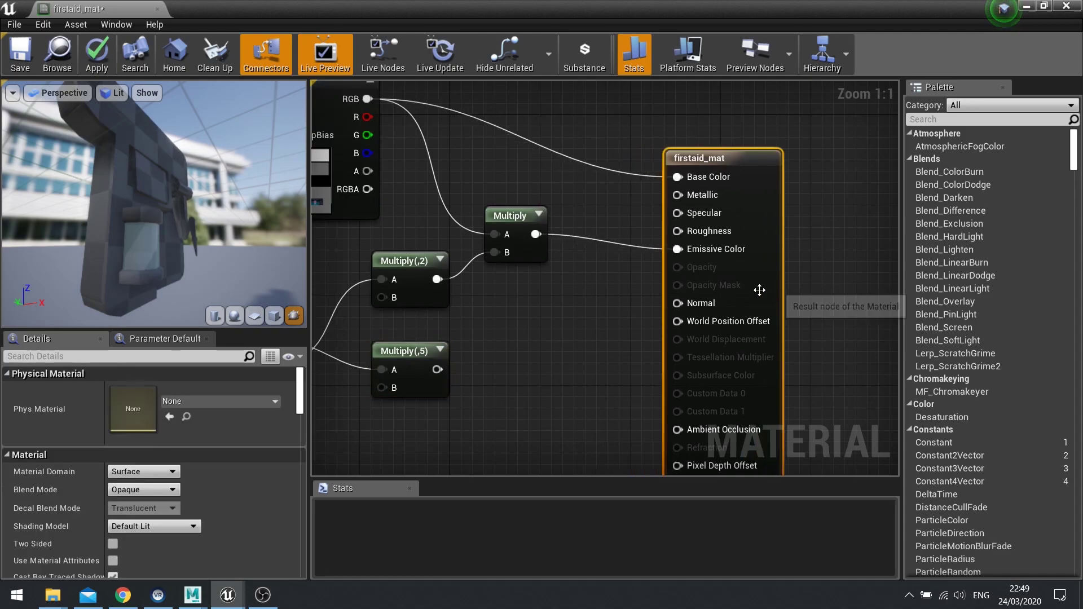
left_click_drag(367, 99, 504, 332)
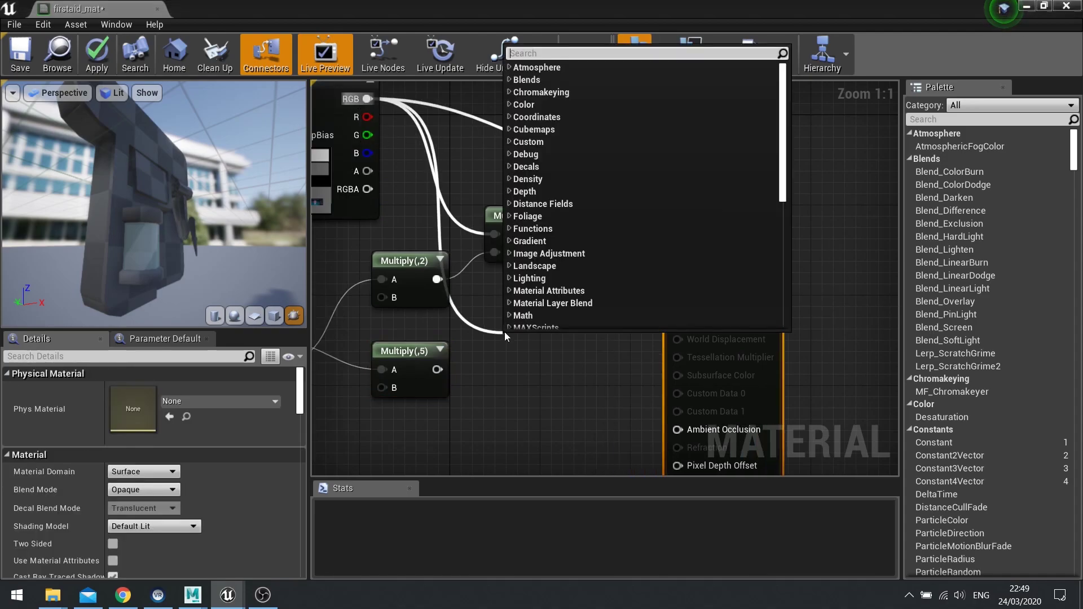
type("mult")
key("Return")
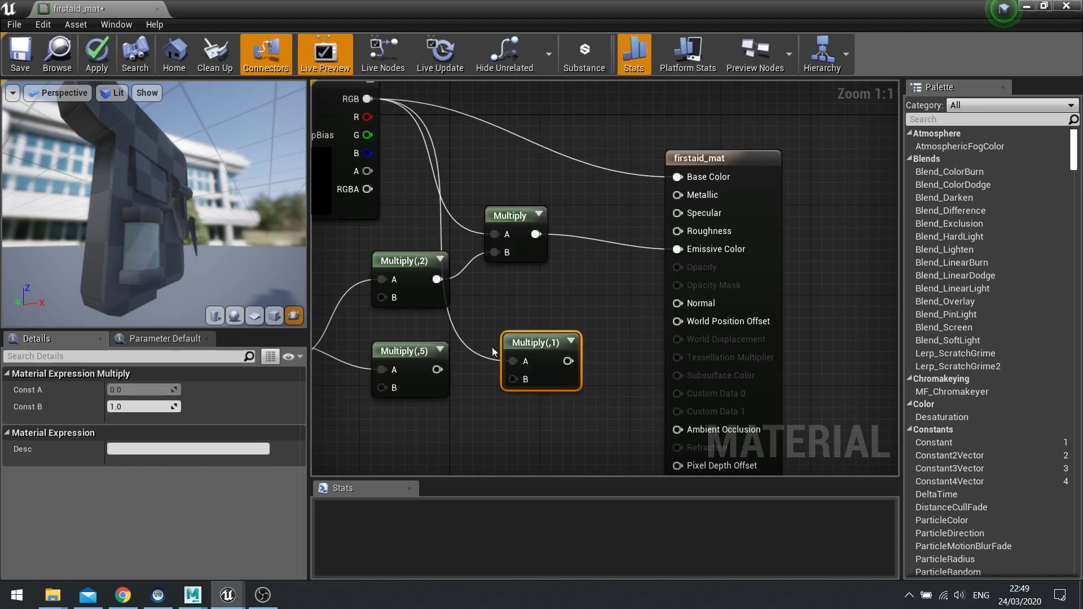
left_click_drag(513, 380, 437, 370)
left_click_drag(528, 347, 510, 319)
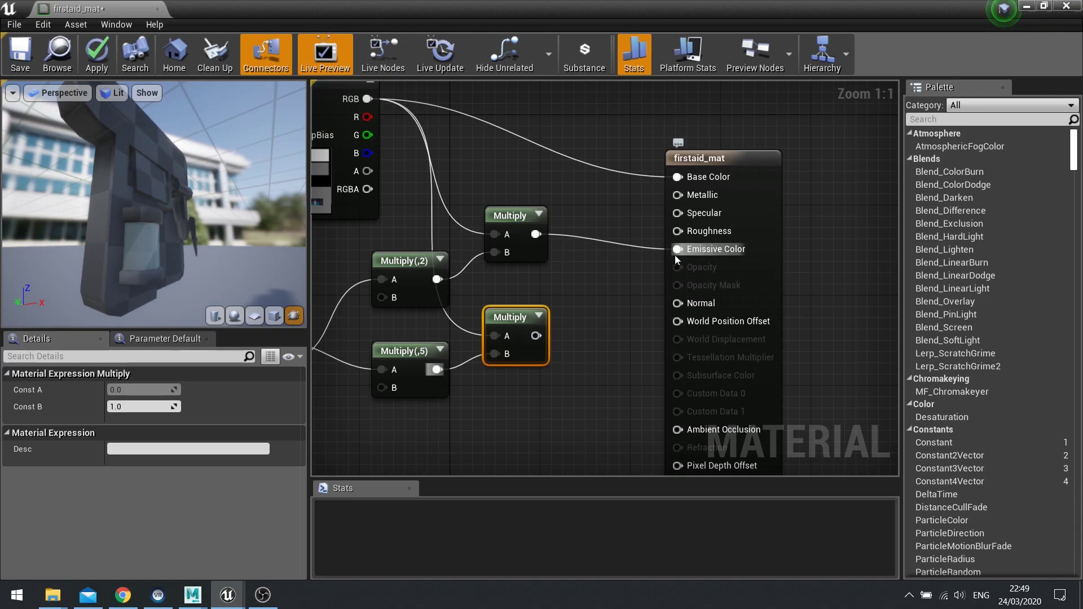
Sum the two final Multiply outputs with an Add node and connect its result to Emissive Color.
left_click_drag(536, 335, 680, 250)
left_click_drag(535, 234, 679, 249)
left_click_drag(536, 234, 581, 292)
type("add")
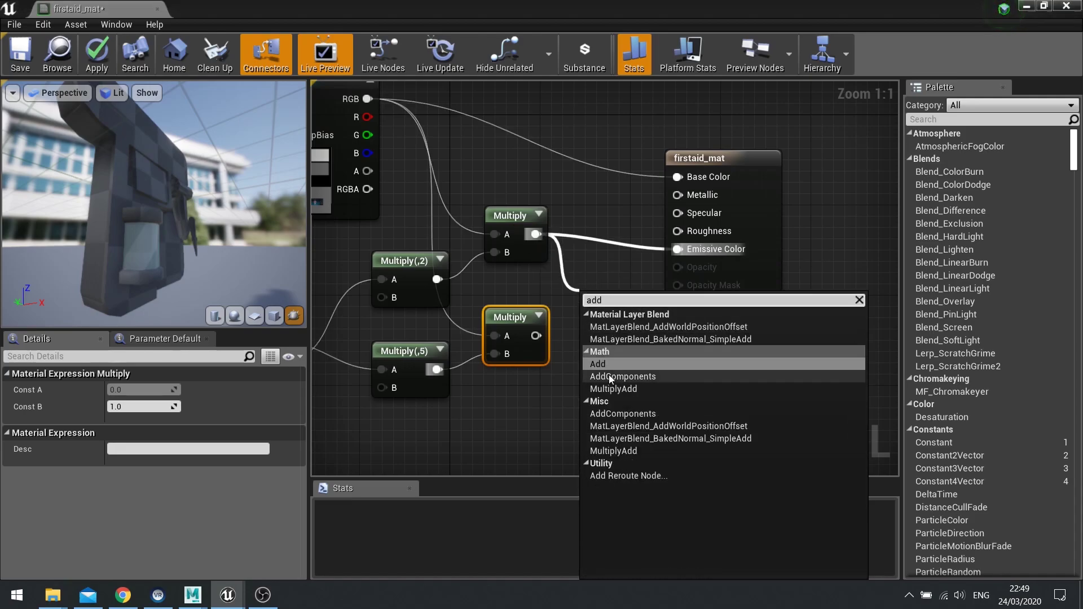
left_click(607, 364)
left_click_drag(536, 336, 679, 249)
left_click_drag(604, 299, 598, 261)
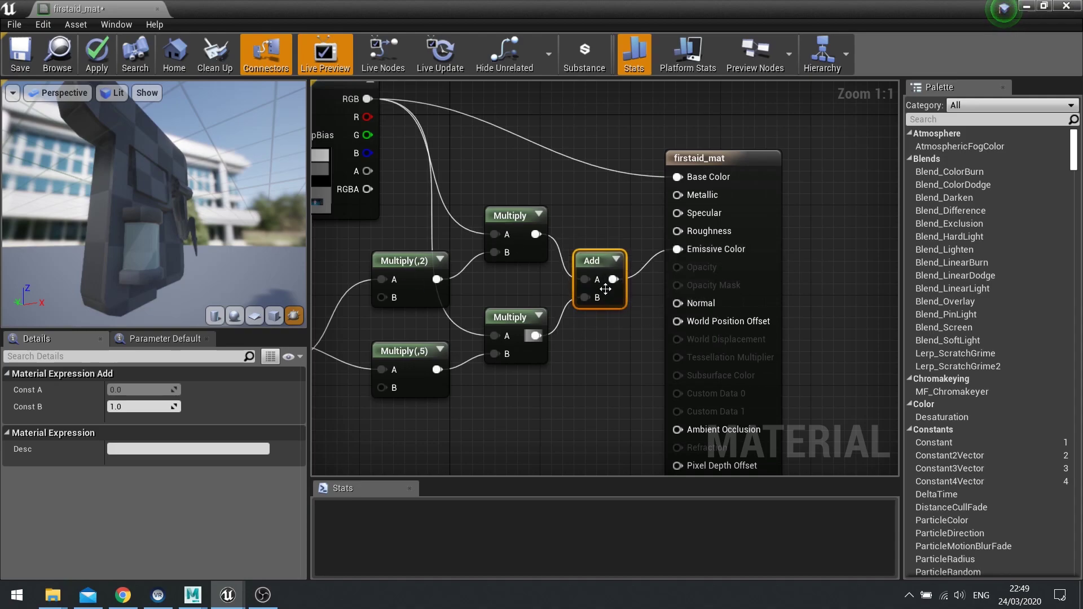
right_click_drag(486, 294, 631, 248)
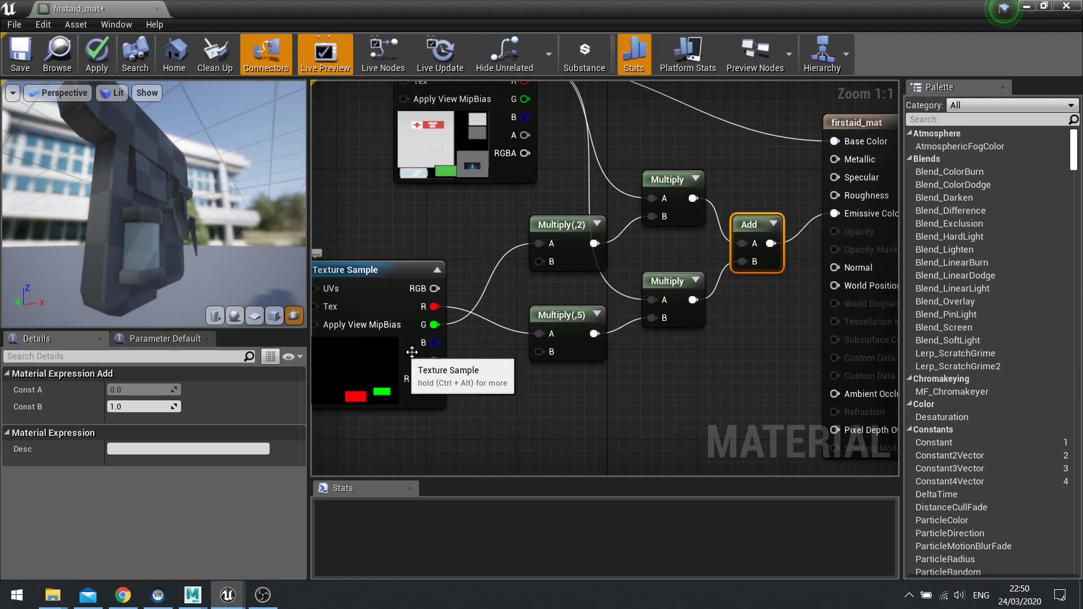
right_click_drag(667, 251, 608, 278)
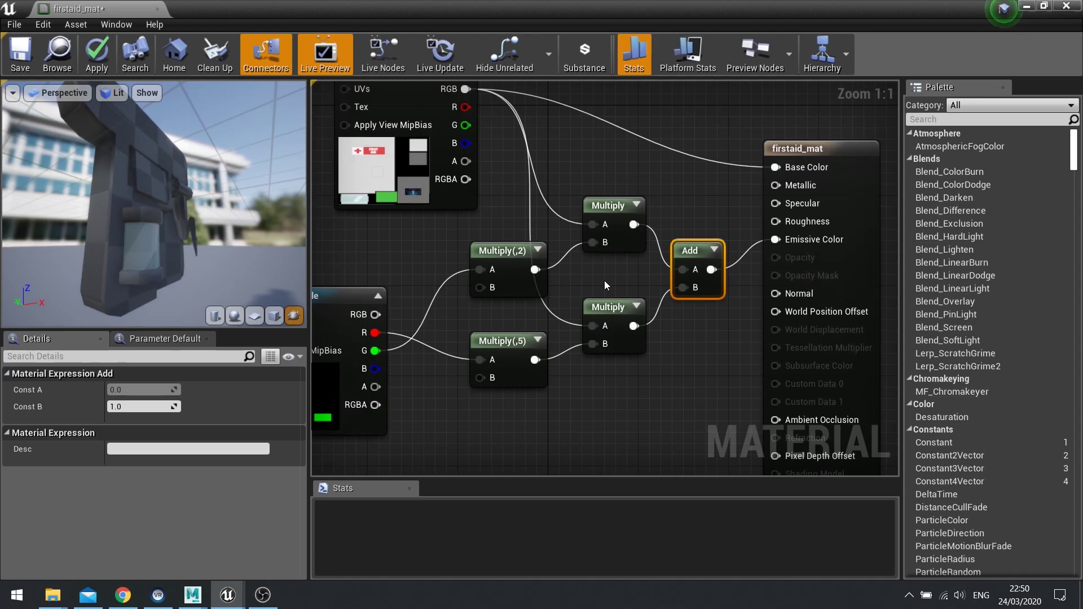
left_click_drag(284, 254, 210, 248)
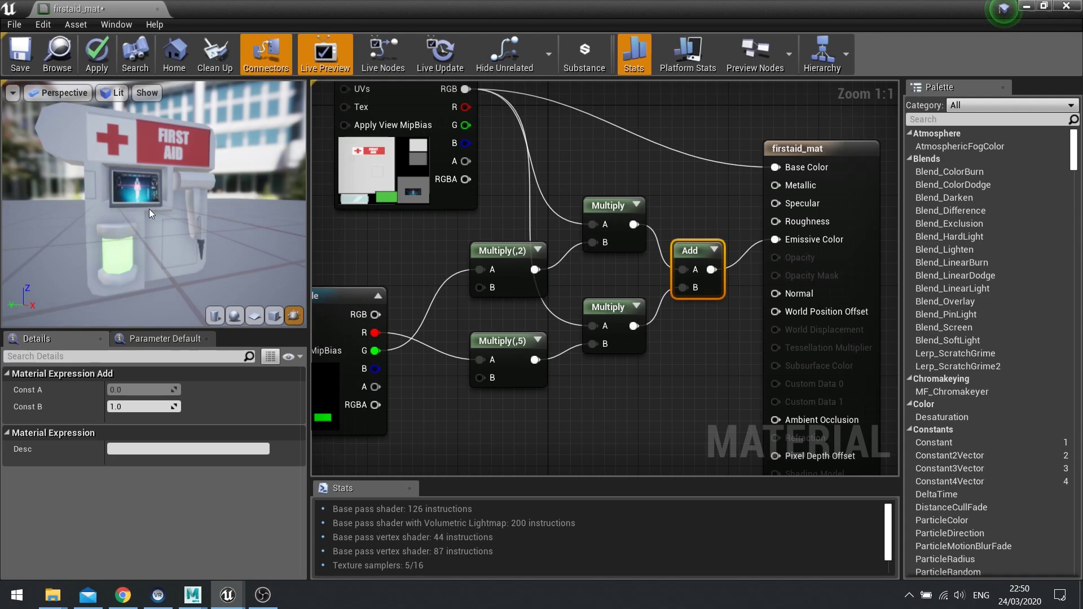
mouse_move(182, 232)
left_mouse_down()
mouse_move(237, 237)
mouse_move(186, 239)
mouse_move(198, 242)
left_mouse_up()
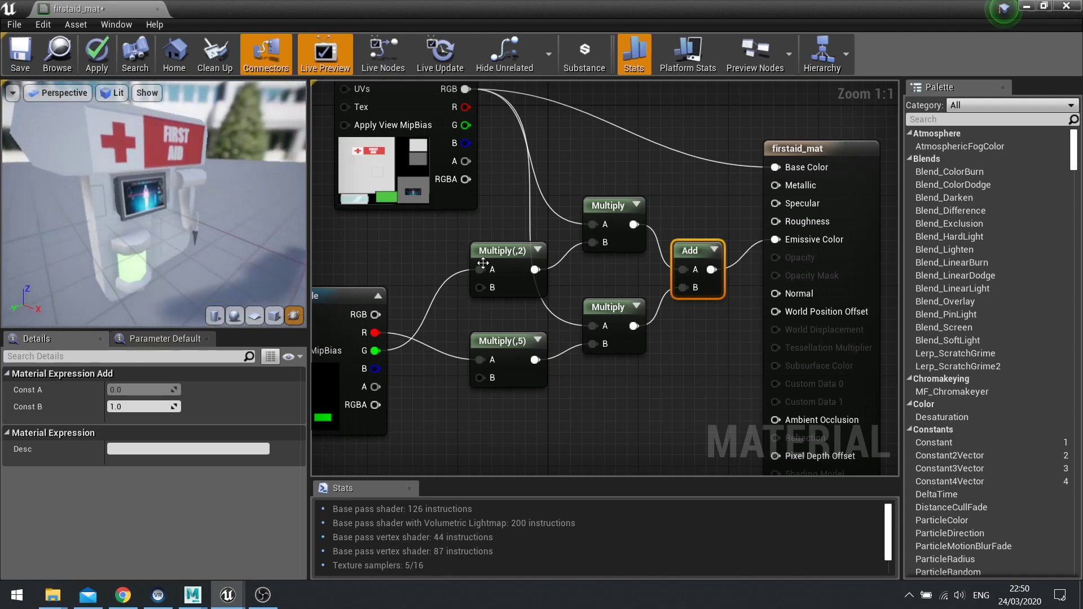
Add a Texture Sample node below the emissive texture's node and assign it the firstaidmachine_spec texture.
right_click_drag(470, 264, 647, 274)
right_click_drag(670, 311, 667, 278)
right_click_drag(703, 333, 702, 263)
right_click(542, 341)
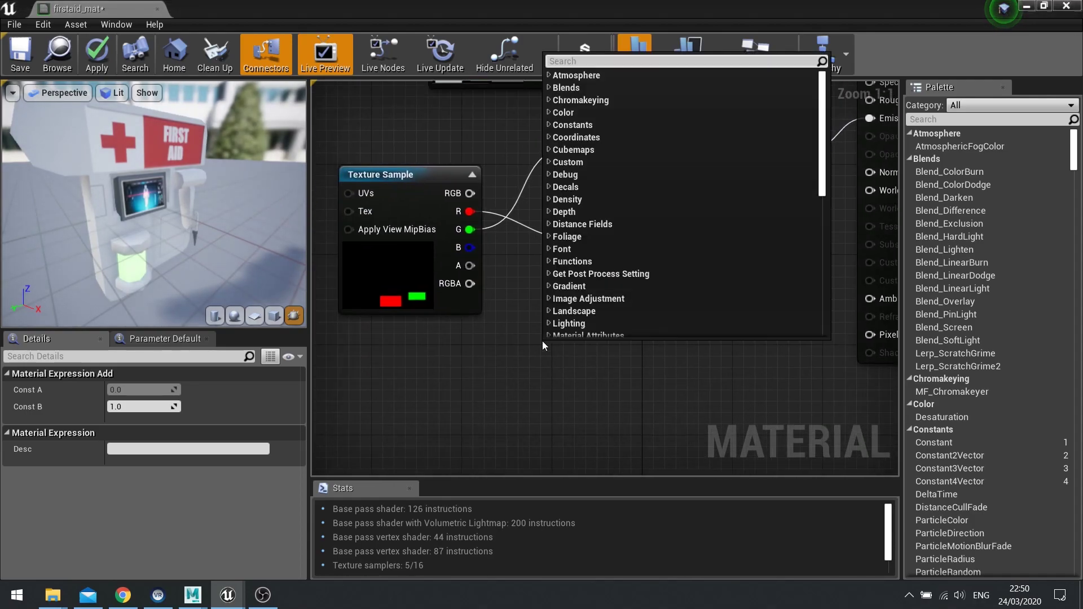
type("text")
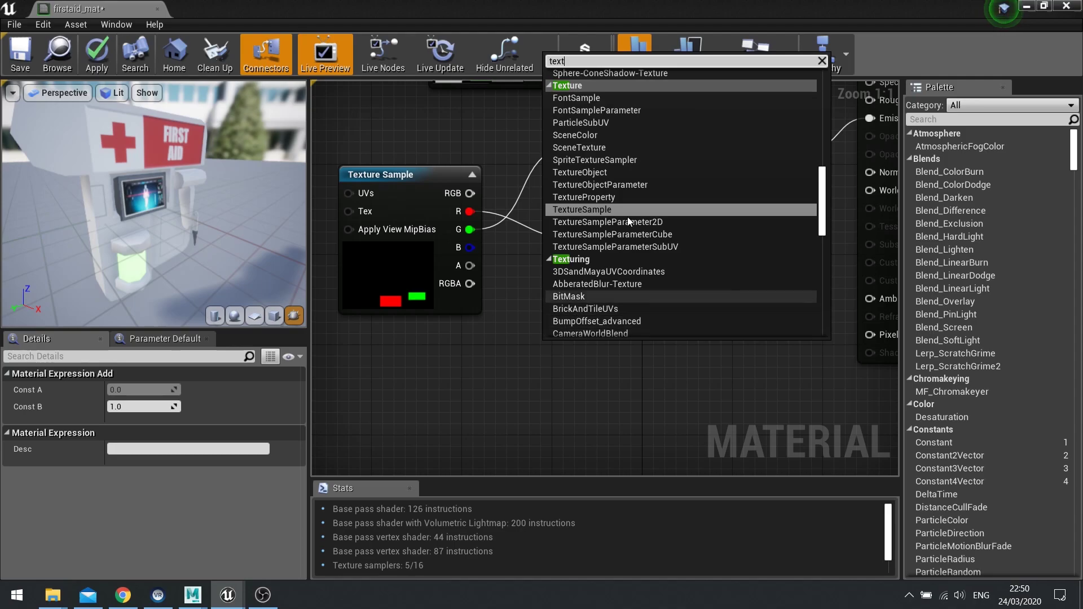
left_click(600, 211)
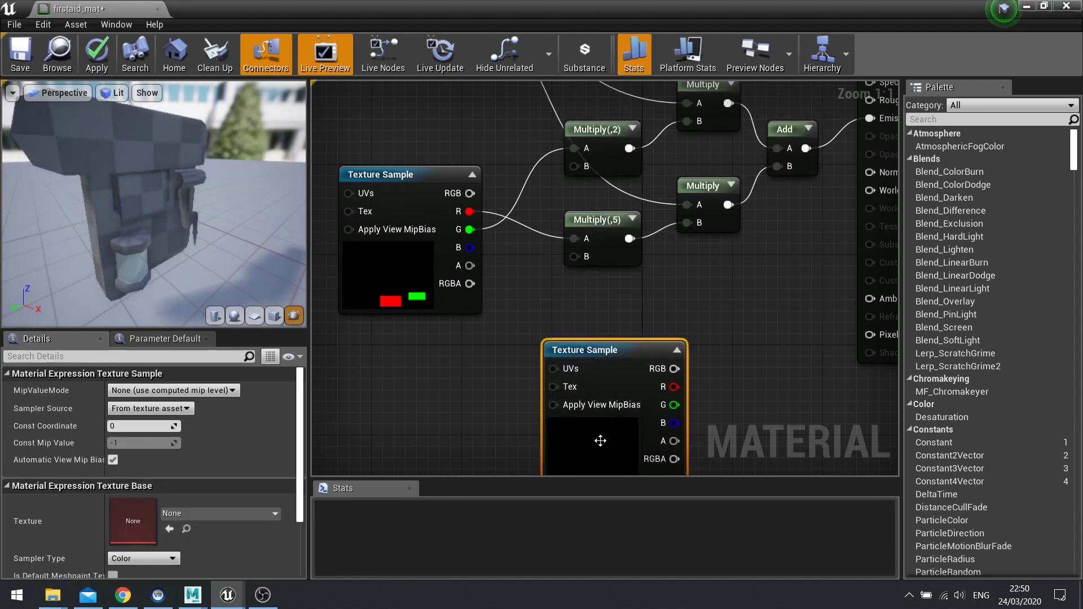
left_click(242, 513)
type("fir")
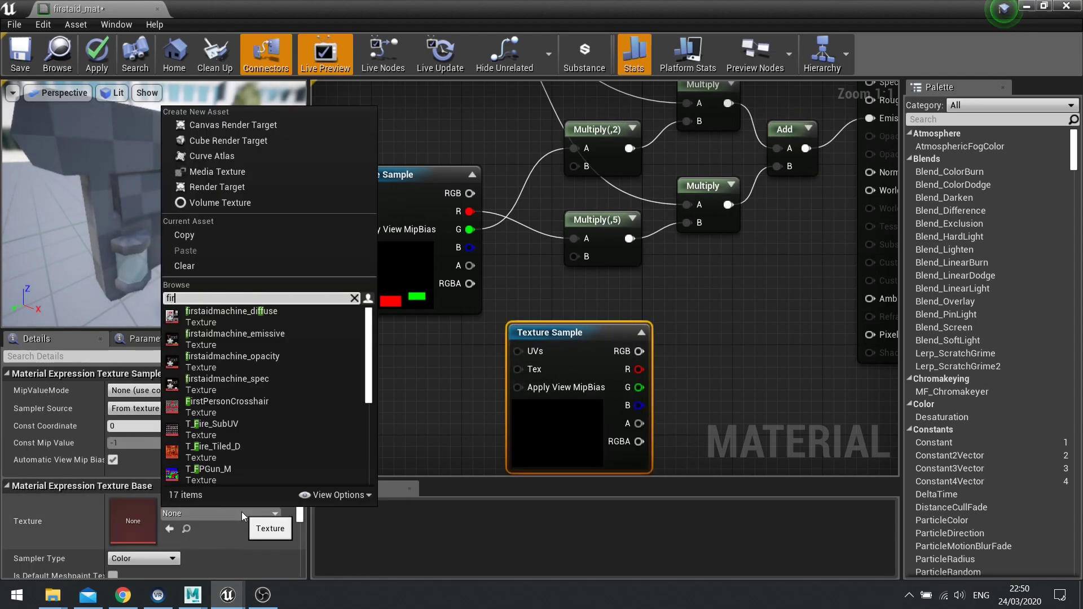
type("sta")
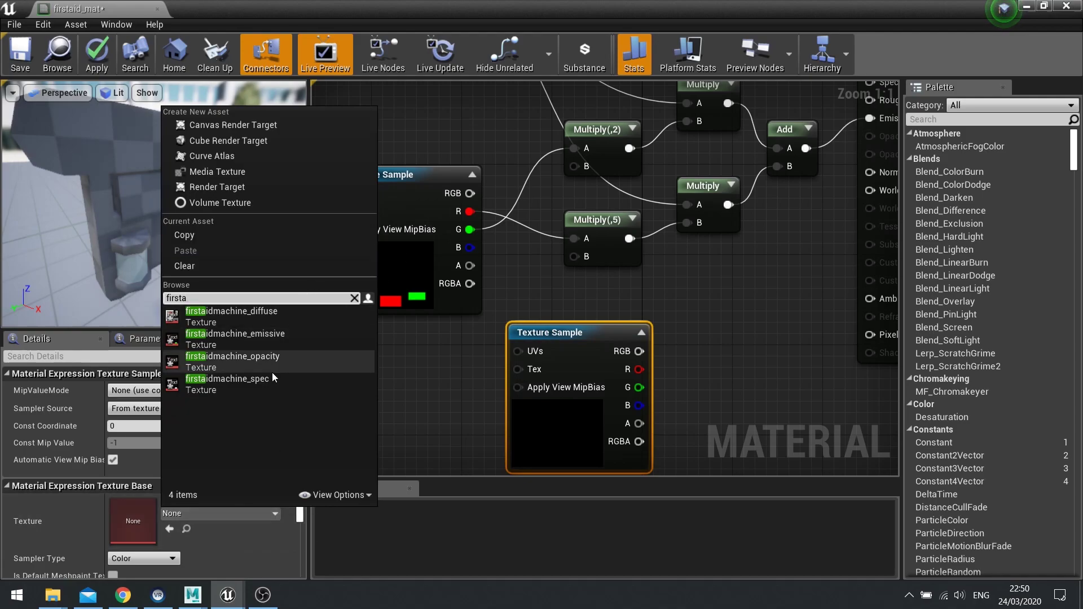
left_click(263, 384)
Reposition the specular Texture Sample slightly and connect its RGB output to the material's Specular input.
left_click_drag(540, 423, 528, 411)
right_click_drag(718, 370, 504, 413)
left_click_drag(415, 382, 660, 125)
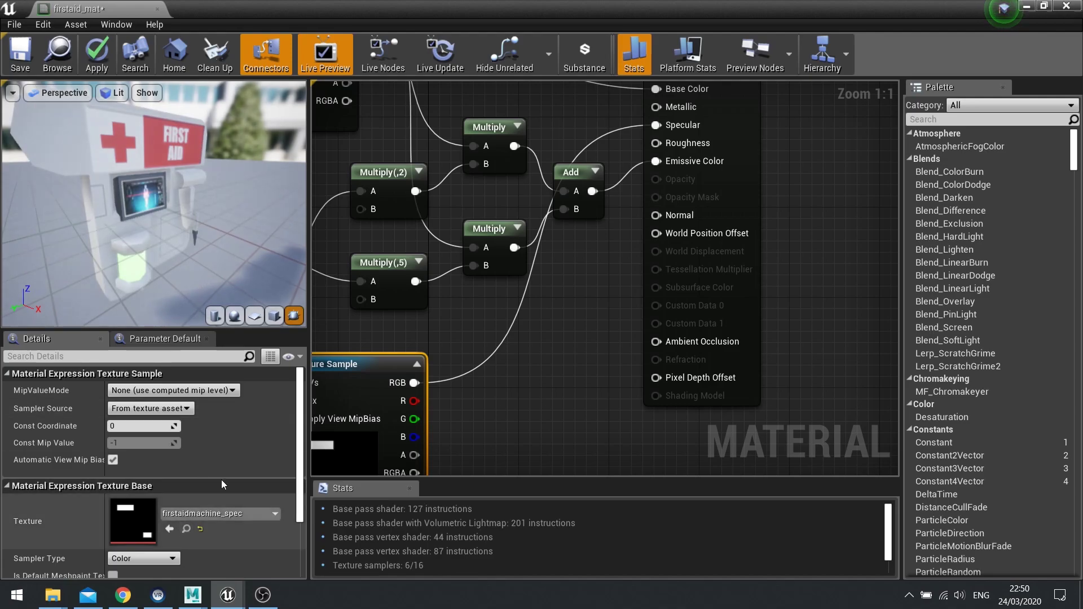
Examine the first aid machine's screen and glowing green tube in the preview from several angles and up close.
left_click_drag(125, 183, 101, 153)
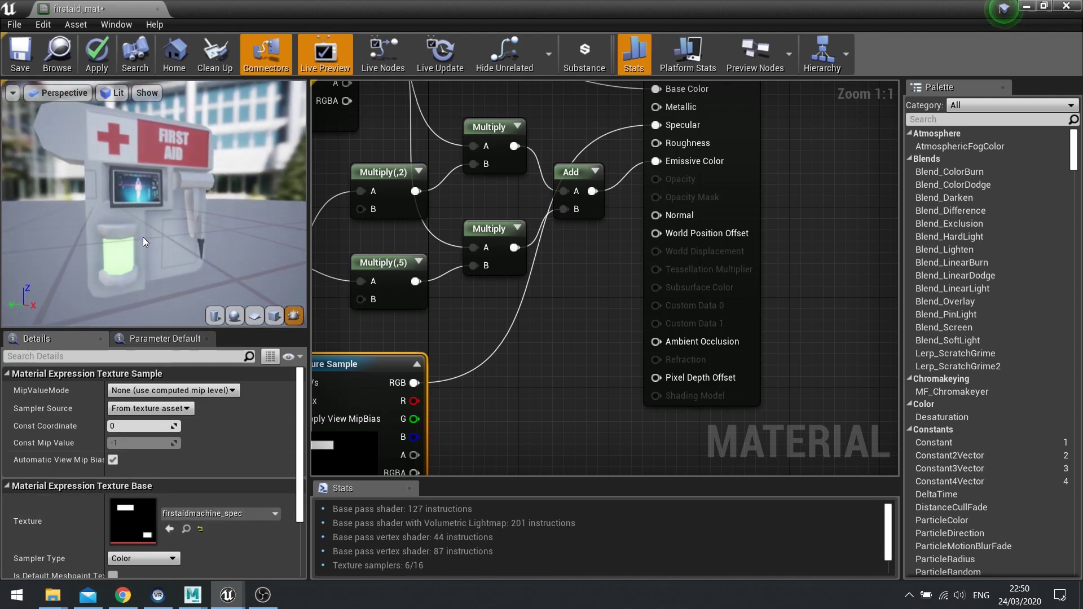
left_click_drag(143, 236, 140, 239)
mouse_move(143, 189)
right_mouse_down()
mouse_move(140, 226)
mouse_move(140, 180)
right_mouse_up()
mouse_move(140, 209)
left_mouse_down()
mouse_move(154, 225)
mouse_move(126, 217)
left_mouse_up()
mouse_move(125, 216)
right_mouse_down()
mouse_move(125, 243)
mouse_move(125, 198)
right_mouse_up()
left_click_drag(125, 197, 176, 185)
mouse_move(212, 222)
left_mouse_down()
mouse_move(223, 234)
mouse_move(234, 222)
mouse_move(226, 237)
mouse_move(191, 243)
mouse_move(220, 245)
mouse_move(220, 209)
left_mouse_up()
scroll(582, 364, "down", 3)
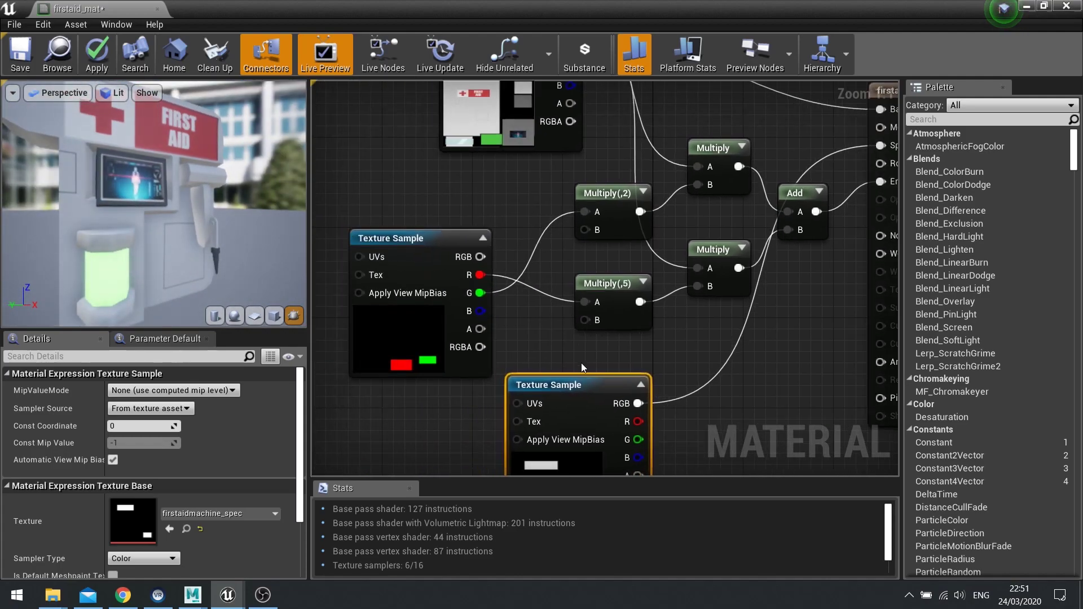
Select all the texture and math nodes and move them well away from the firstaid_mat result node.
right_click_drag(555, 348, 624, 379)
scroll(607, 322, "down", 1)
scroll(624, 379, "down", 1)
left_click_drag(699, 434, 475, 197)
left_click_drag(525, 240, 347, 149)
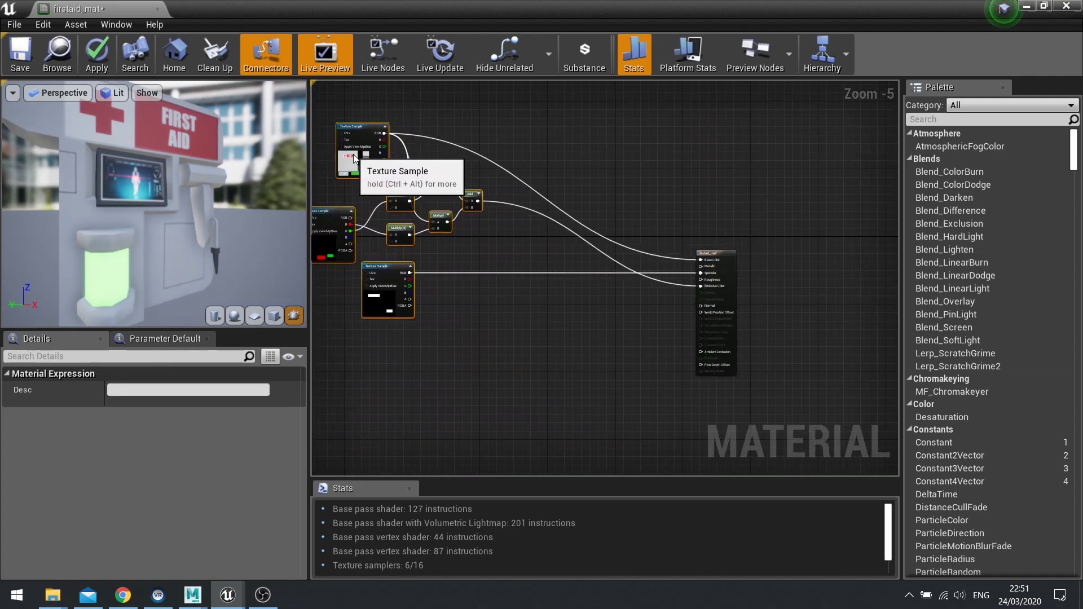
Enclose the selected nodes in a comment box titled BaseColour.
key("c")
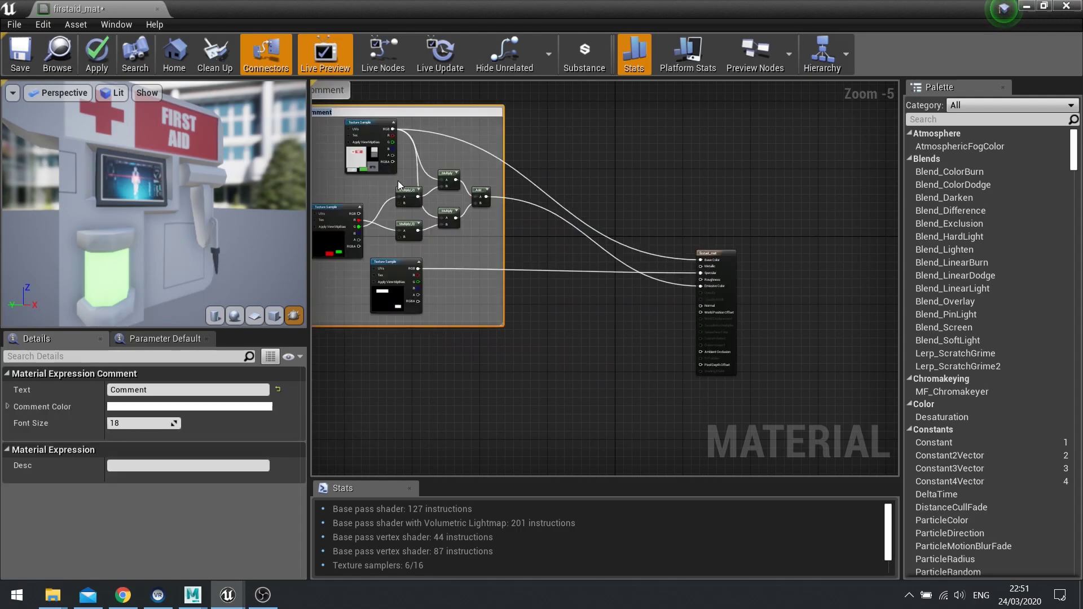
type("BaseColour")
key("Return")
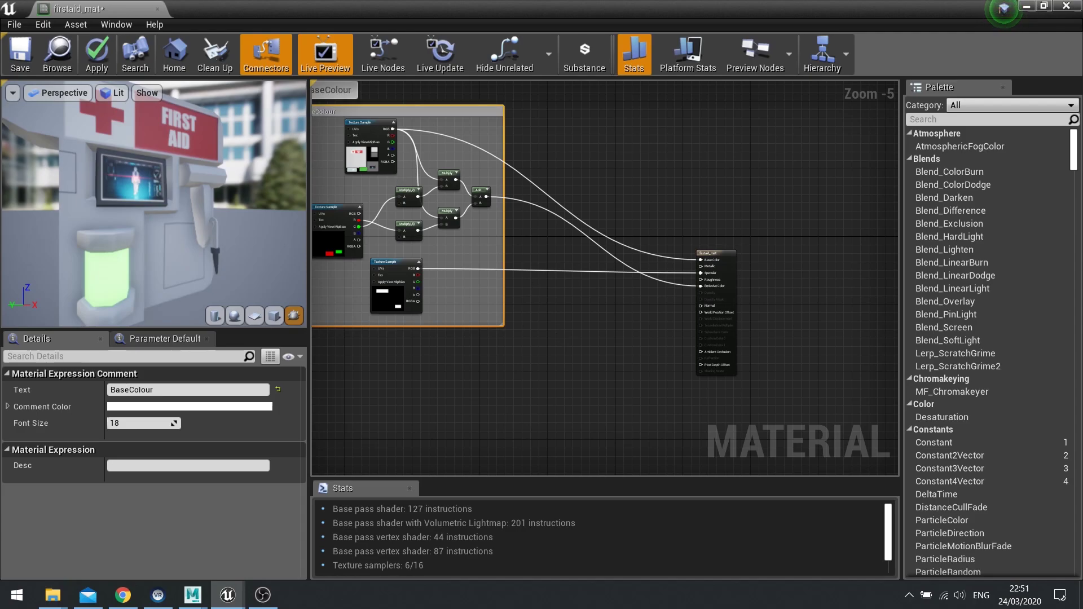
Examine the green tube in the preview from a distance and up close, and review the material's available inputs.
right_click_drag(377, 283, 455, 211)
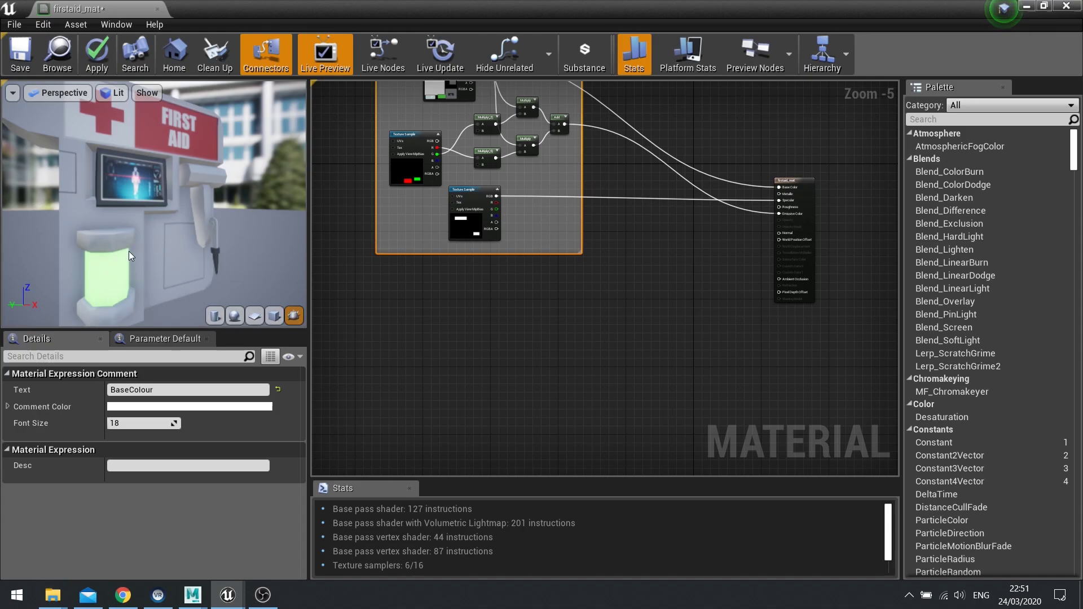
scroll(202, 227, "down", 5)
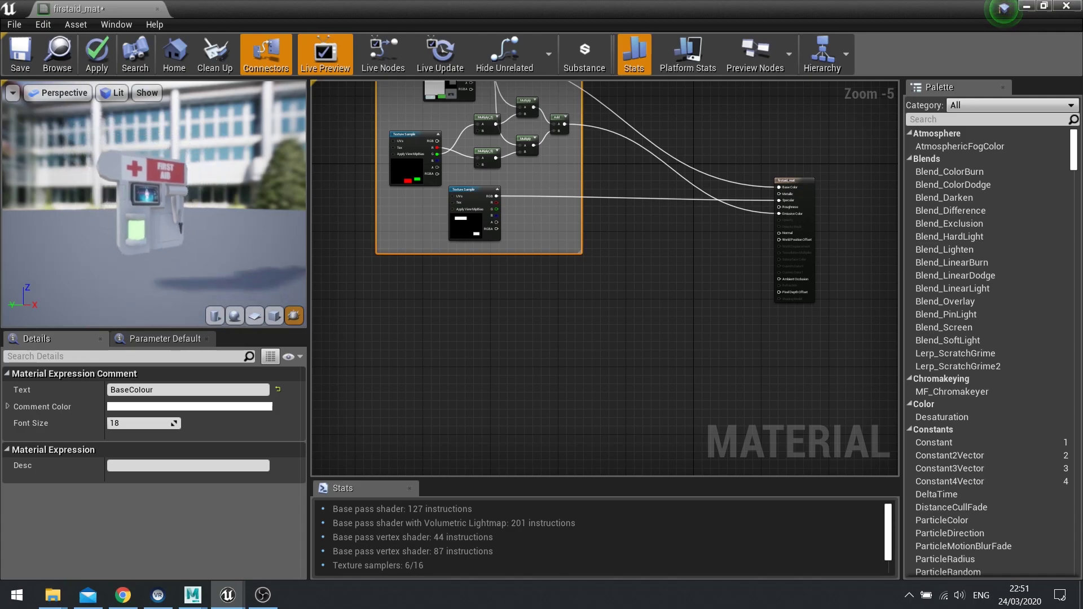
scroll(204, 240, "up", 8)
scroll(204, 241, "down", 5)
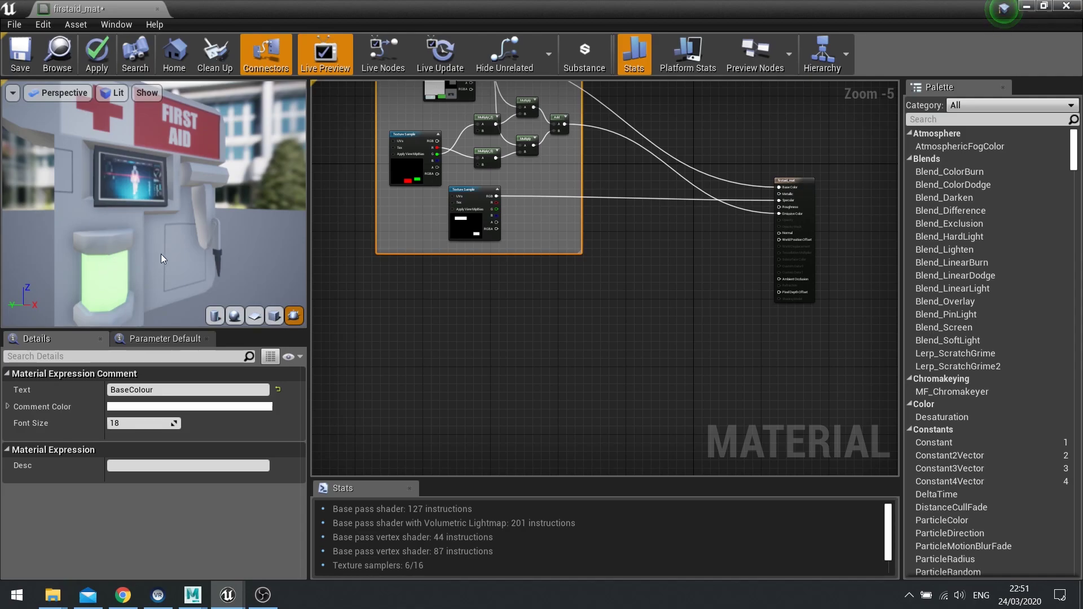
right_click_drag(553, 294, 524, 284)
scroll(520, 293, "up", 2)
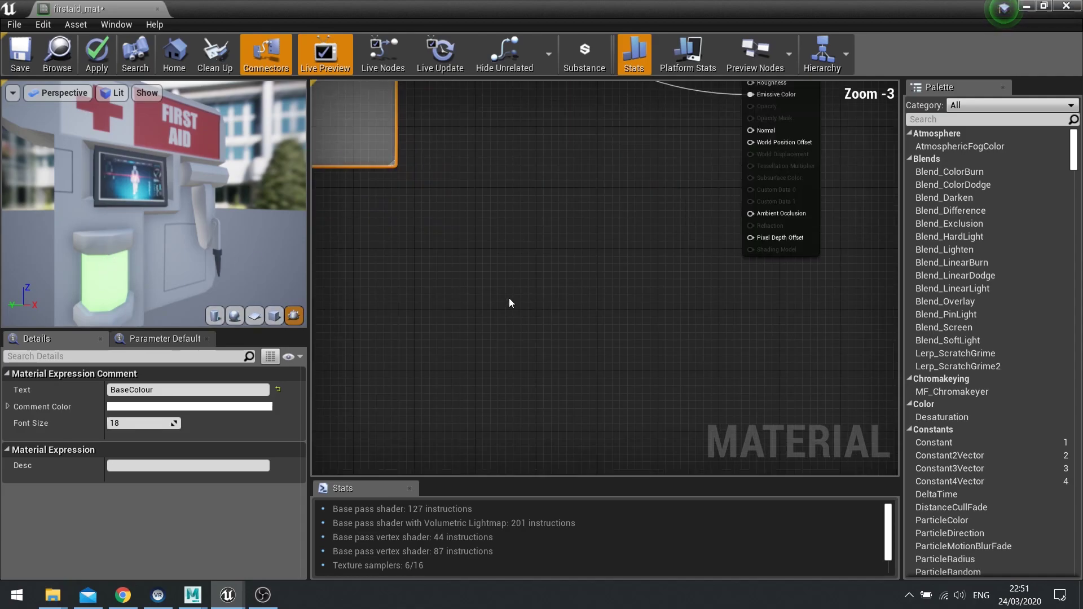
right_click_drag(823, 181, 658, 252)
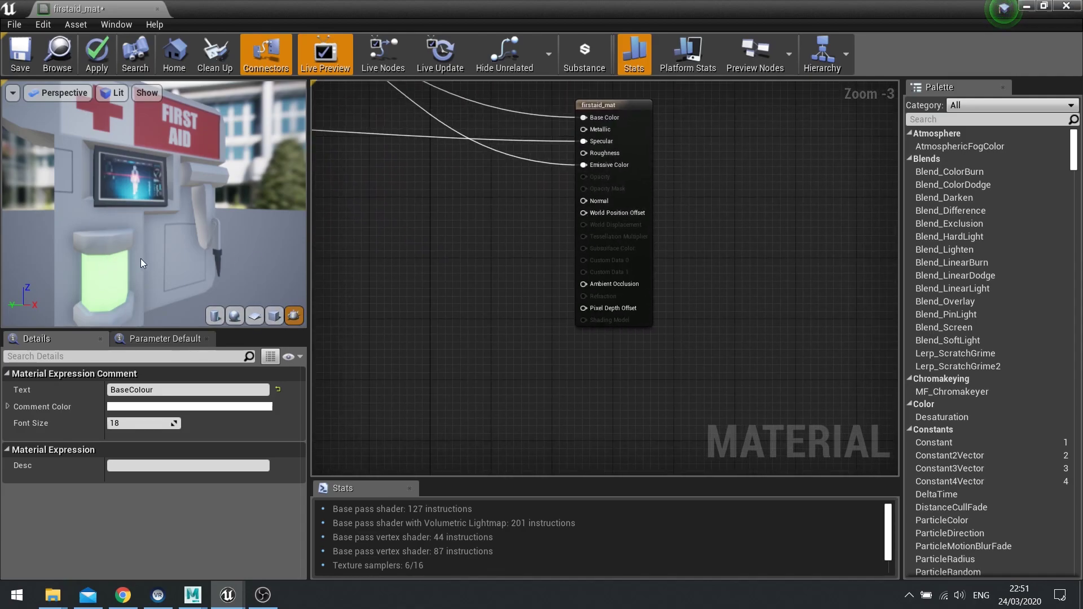
right_click_drag(540, 294, 644, 286)
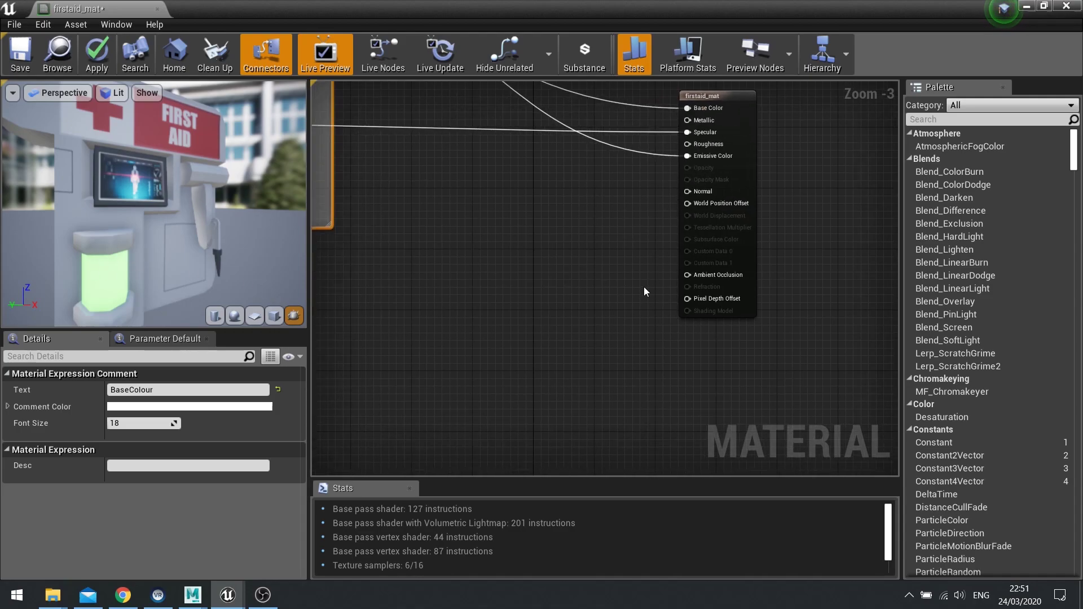
right_click_drag(483, 292, 544, 297)
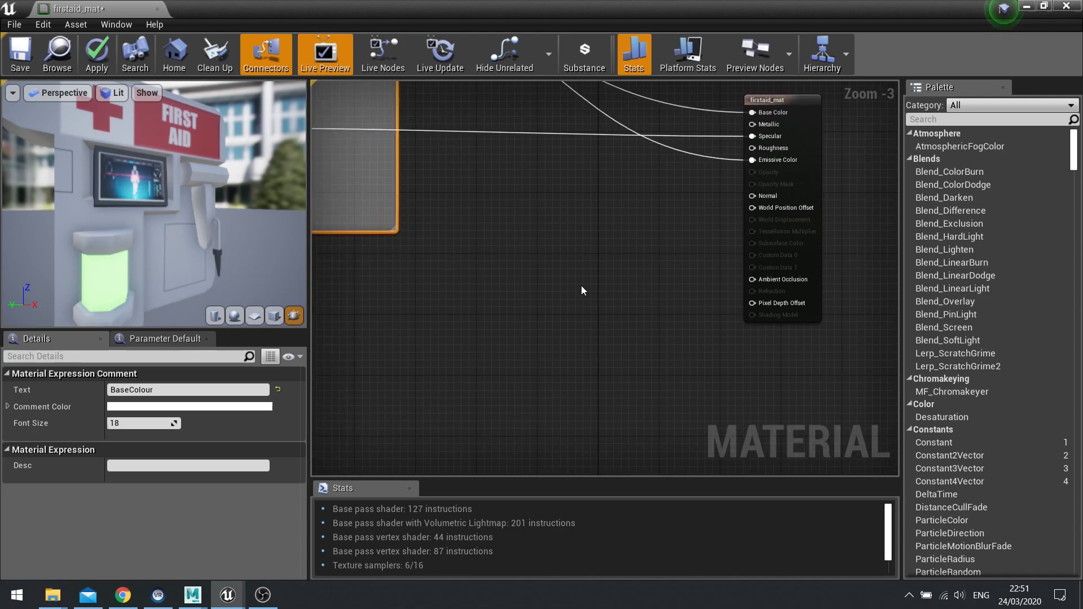
Add a VertexColor node and place it in the empty area just below the BaseColour comment box.
right_click_drag(454, 281, 499, 326)
right_click(499, 327)
type("vertexc")
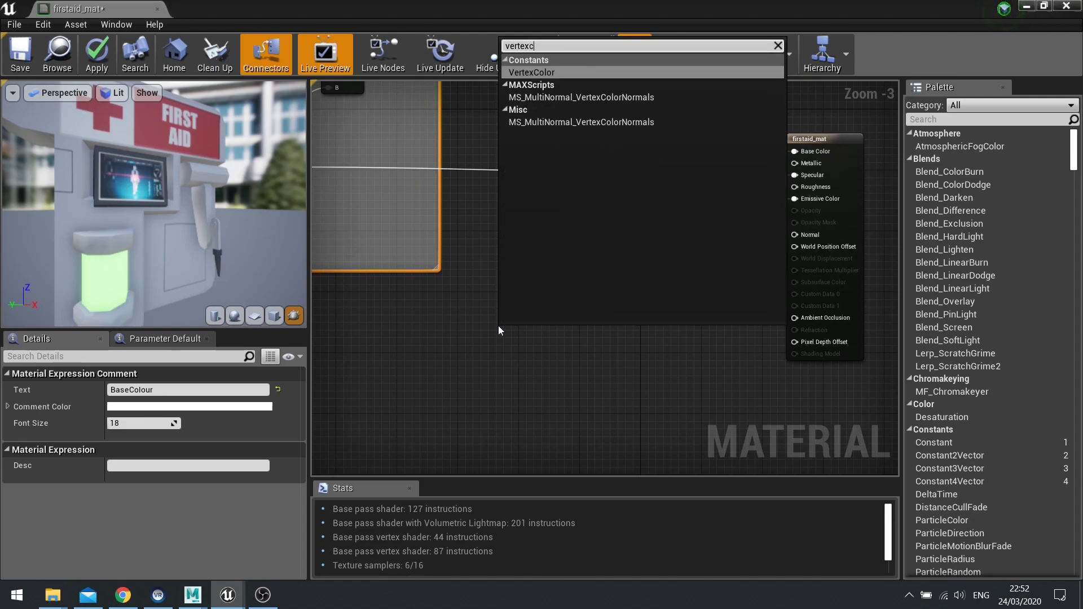
key("Return")
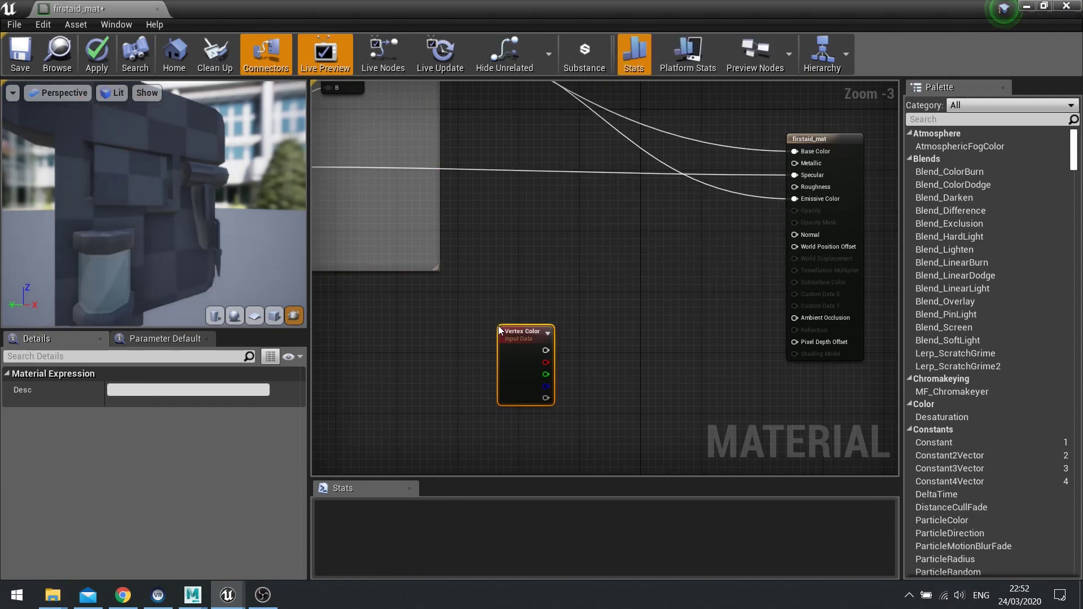
left_click_drag(501, 354, 439, 322)
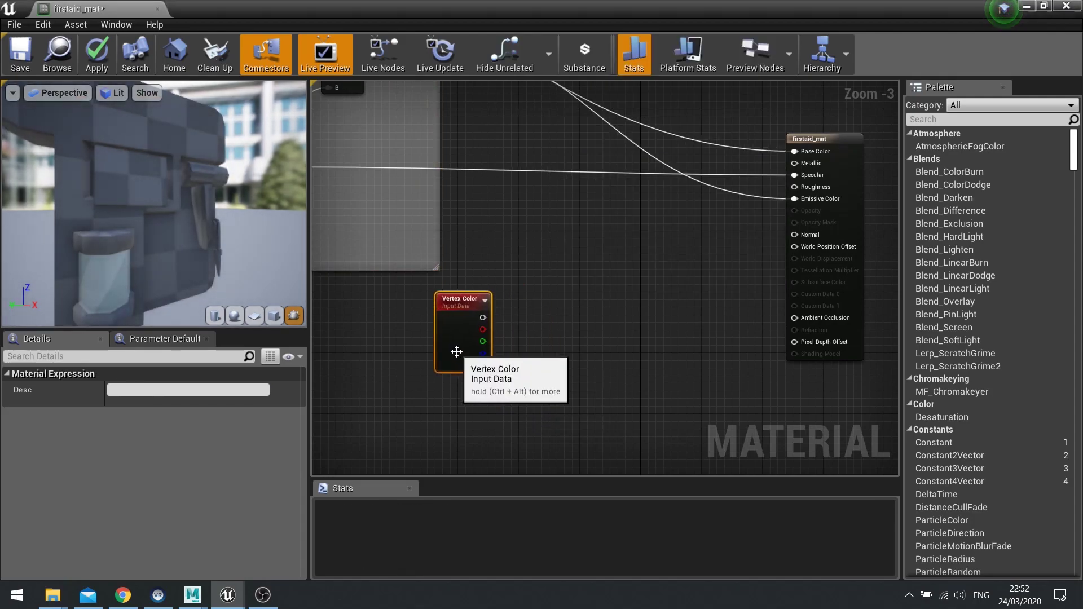
Feed the Vertex Color node's combined colour output into a new Multiply node placed just beside it.
right_click_drag(546, 345, 446, 312)
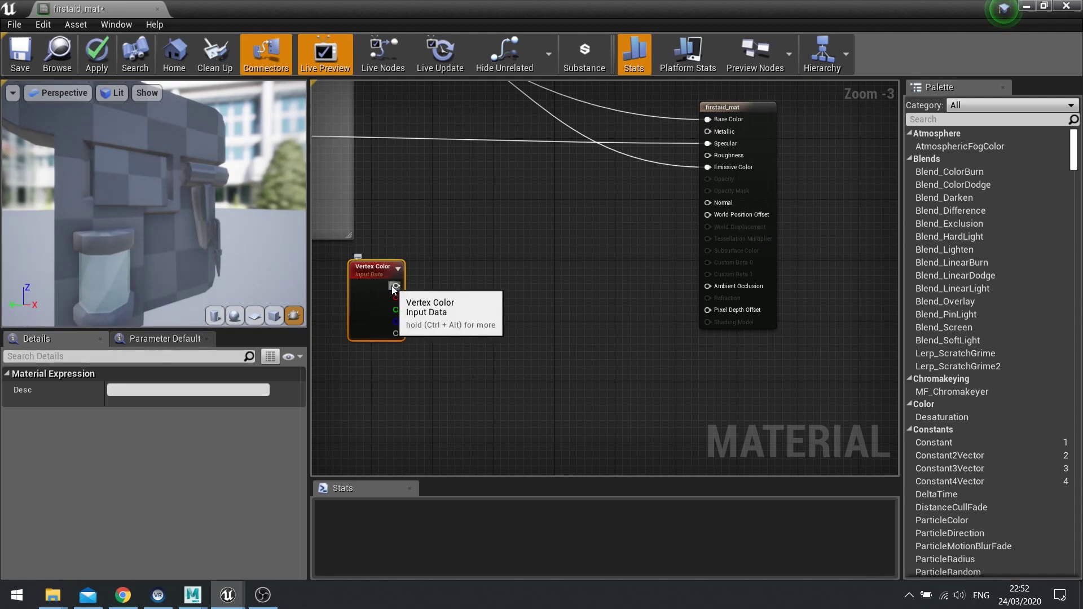
left_click_drag(363, 314, 354, 316)
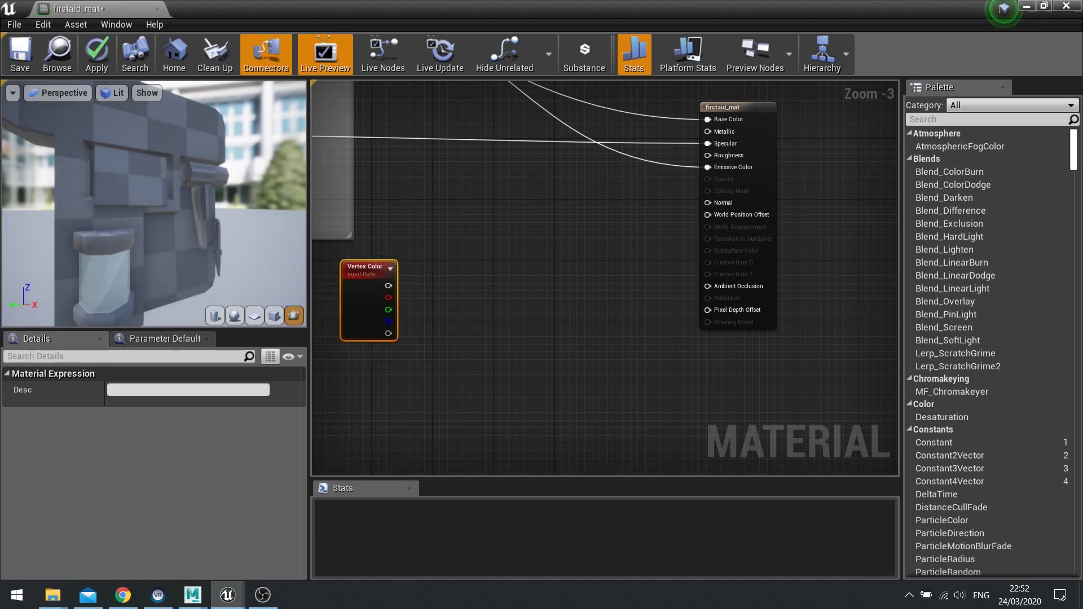
right_click_drag(411, 309, 528, 334)
left_click_drag(503, 304, 617, 342)
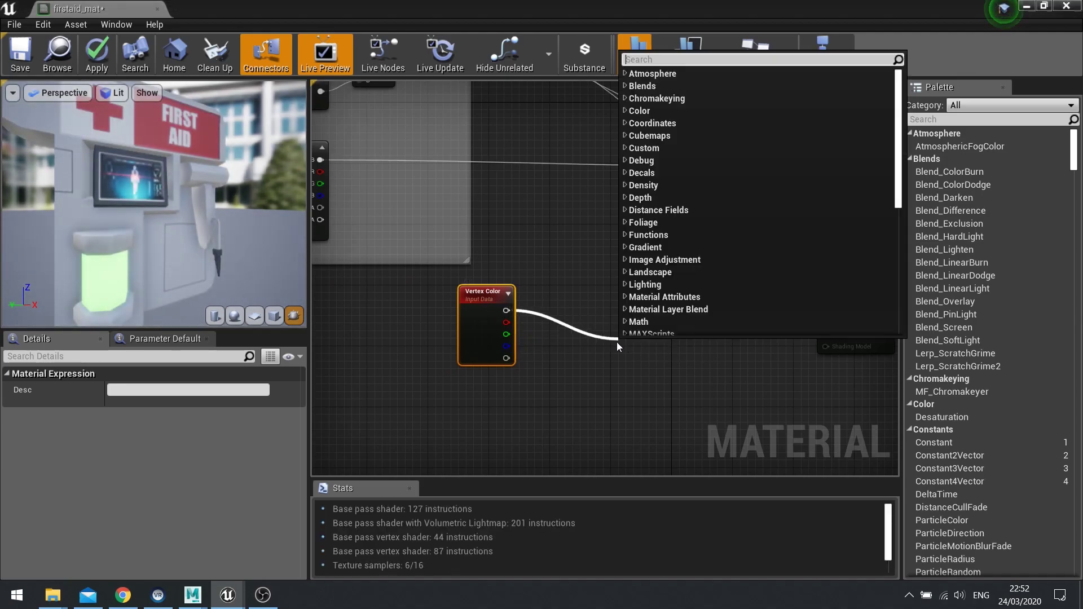
type("multiply")
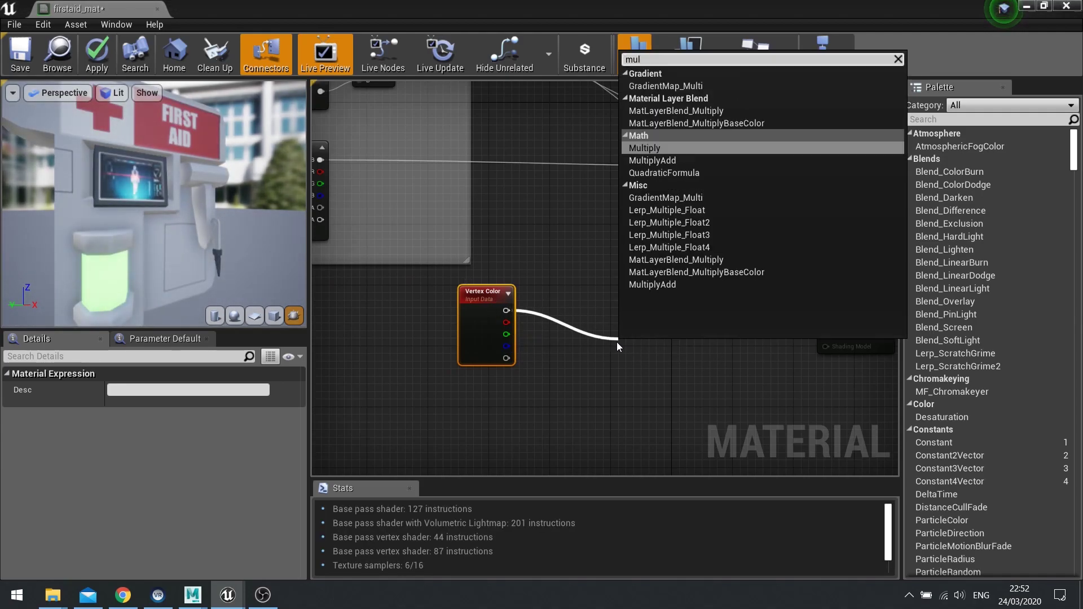
key("Return")
left_click_drag(626, 344, 572, 337)
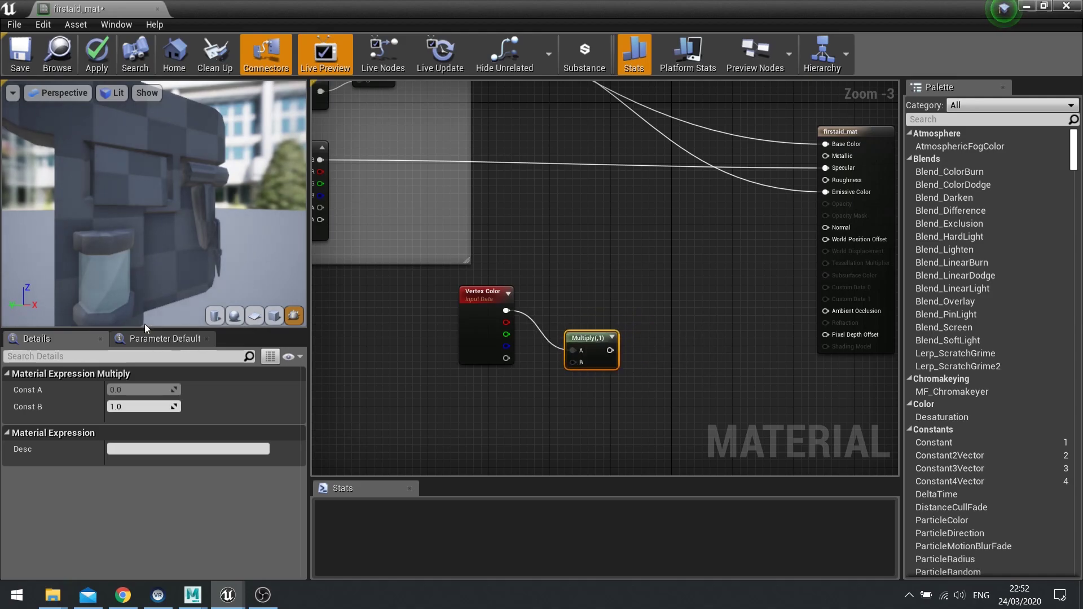
Add a Constant3Vector node below the Vertex Color node and set its blue channel to 1.
right_click_drag(553, 407, 533, 323)
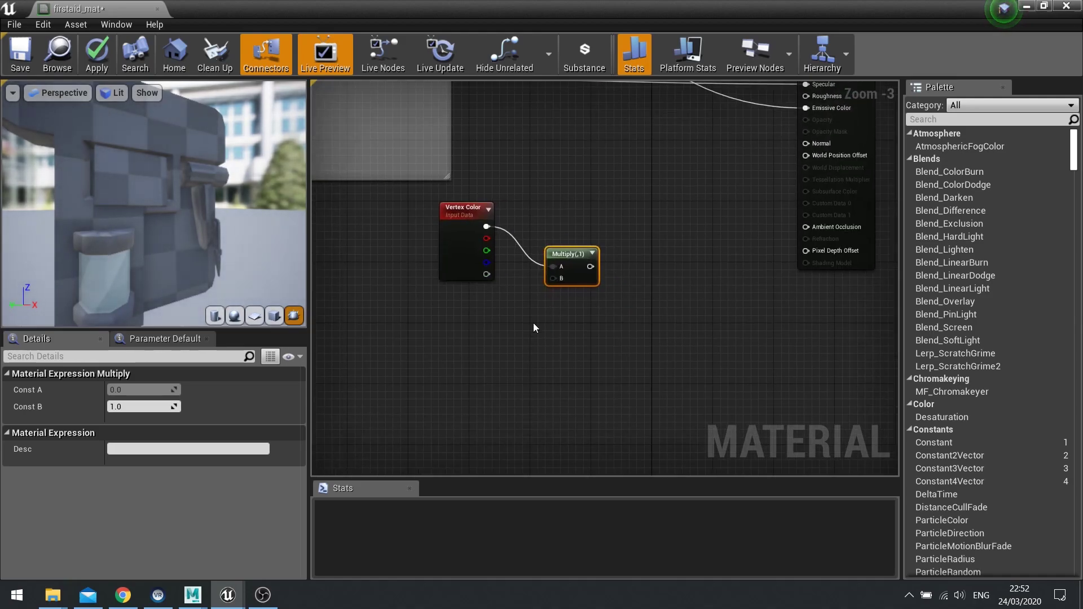
key("3")
left_click(421, 330)
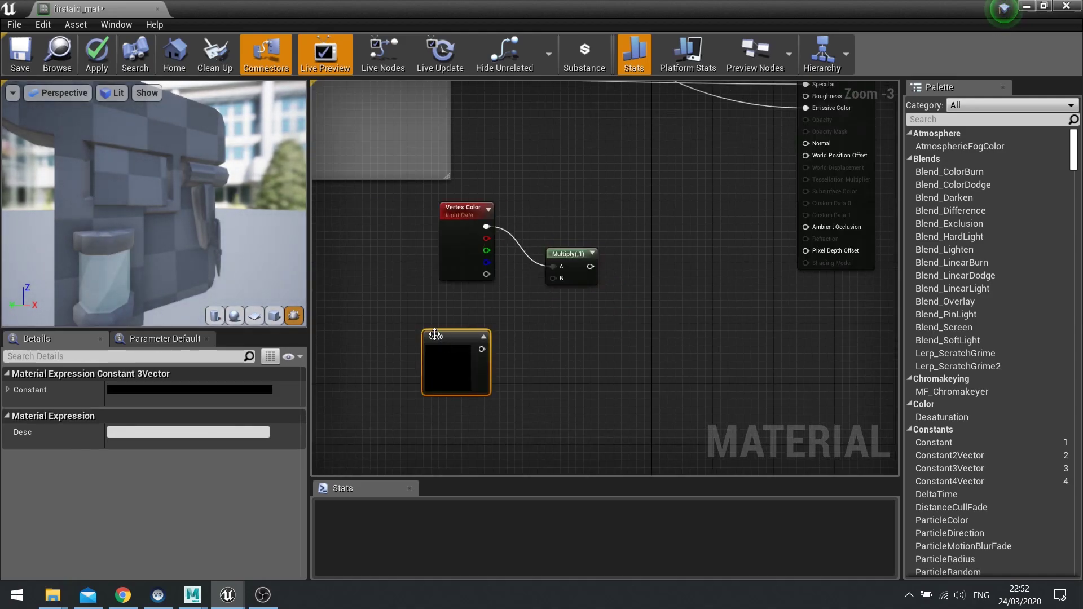
left_click_drag(440, 350, 376, 345)
left_click(182, 389)
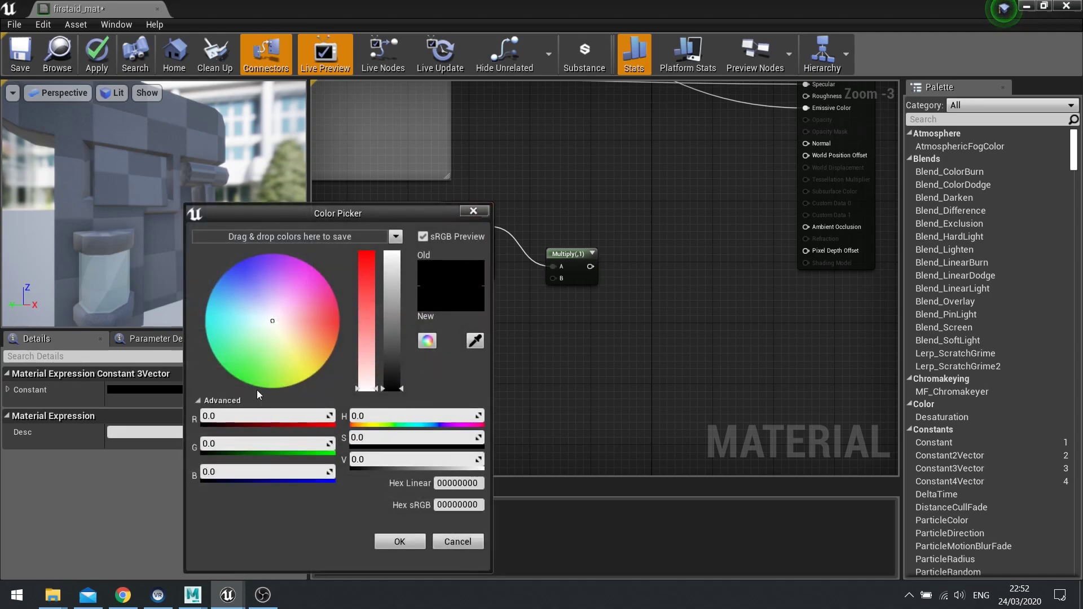
left_click(249, 471)
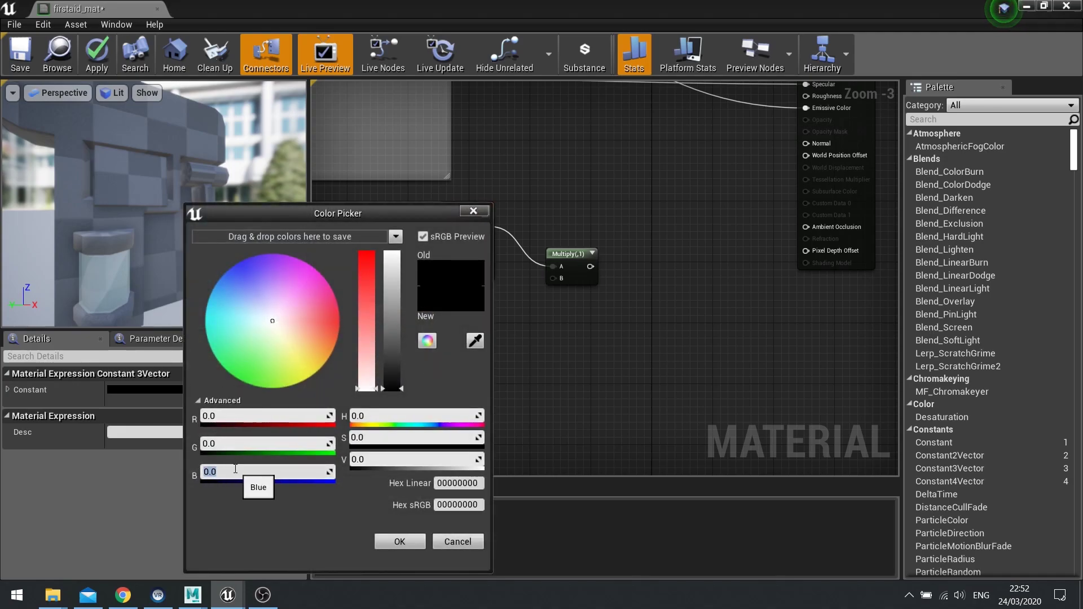
type("1")
key("Return")
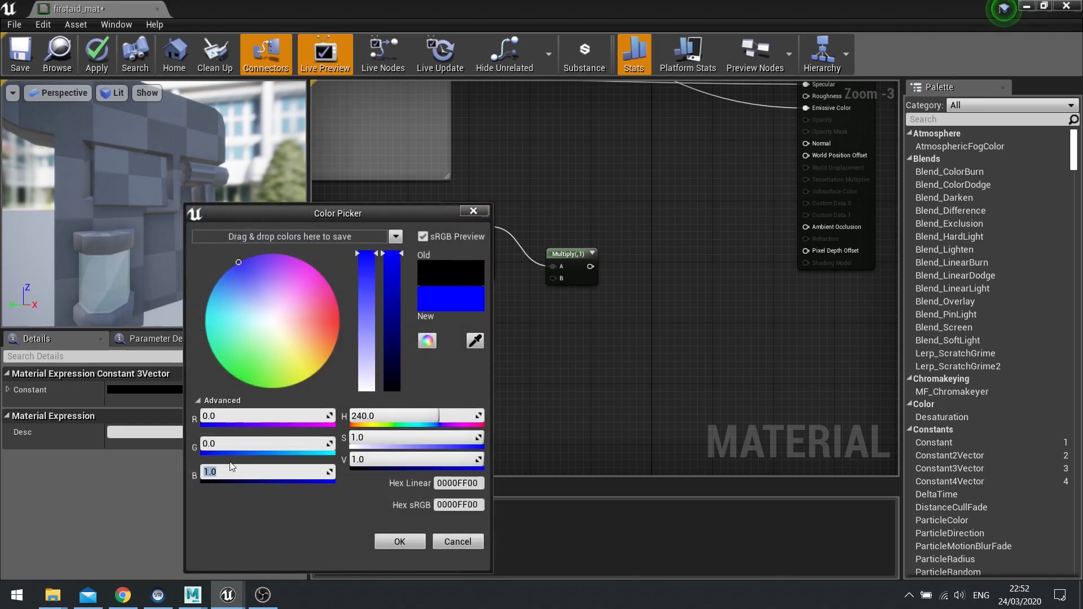
left_click(399, 542)
Connect the blue constant to the Multiply node's B input with the nodes grouped closely, and apply the material changes.
left_click_drag(391, 348, 554, 278)
left_click_drag(427, 365, 482, 327)
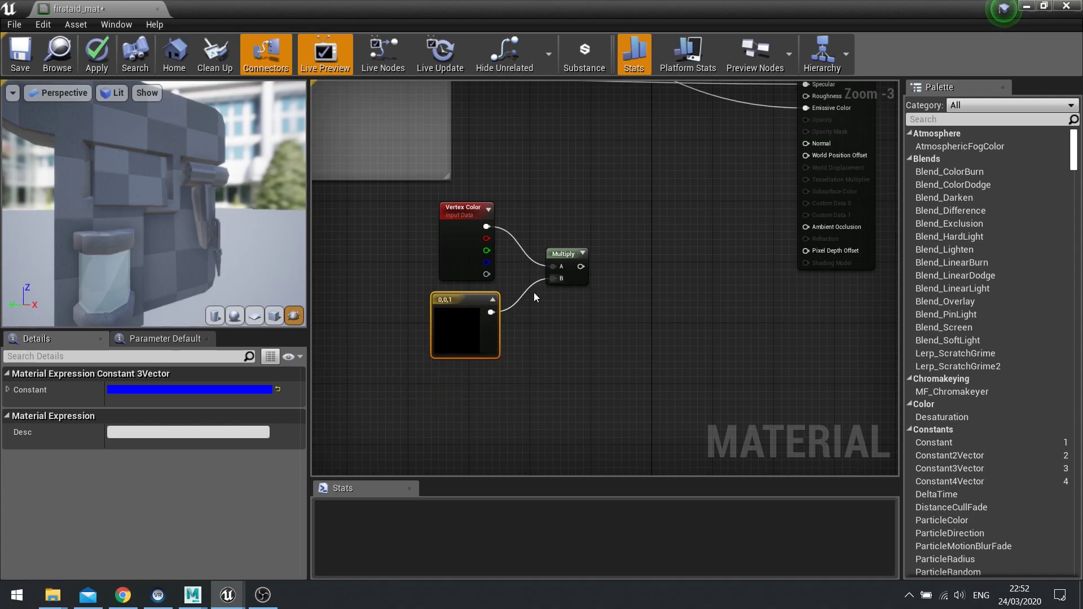
left_click_drag(563, 257, 548, 227)
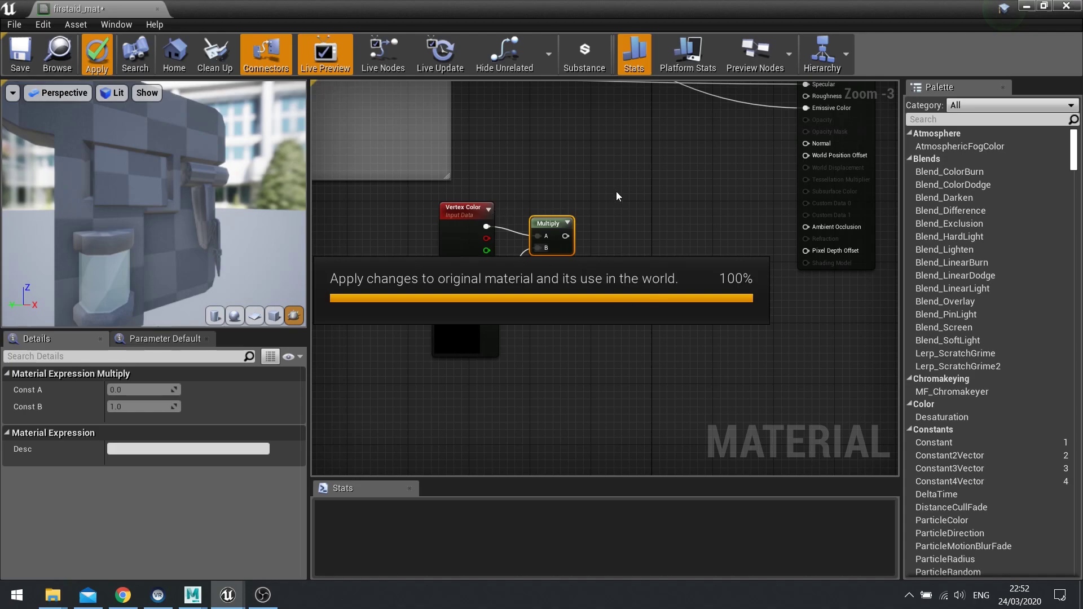
Chain a second Multiply node after the first one and connect its output to the material's World Position Offset.
right_click_drag(551, 259, 480, 283)
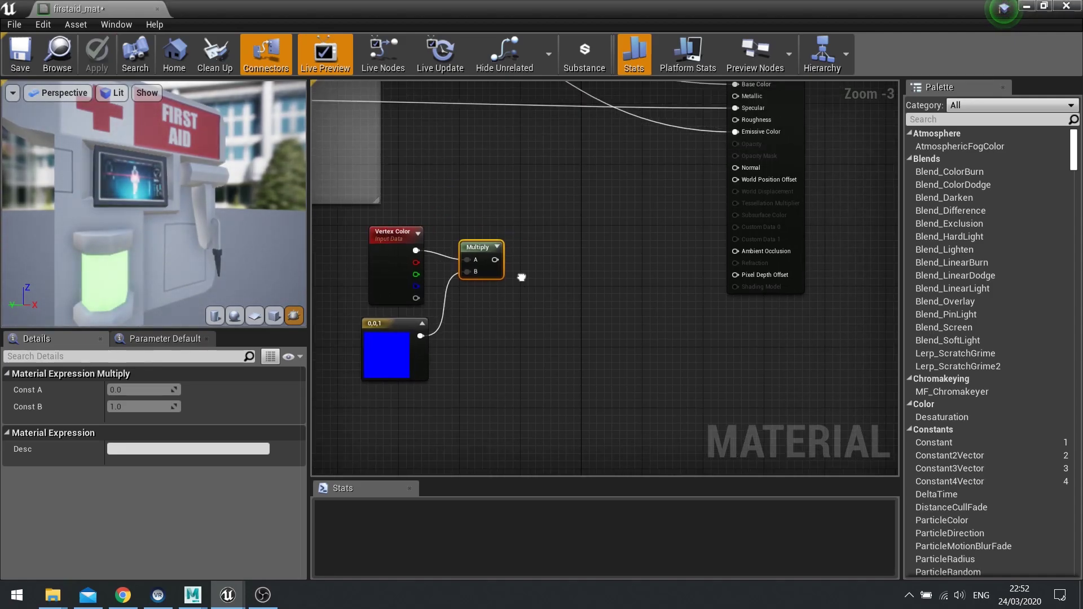
left_click_drag(495, 260, 567, 273)
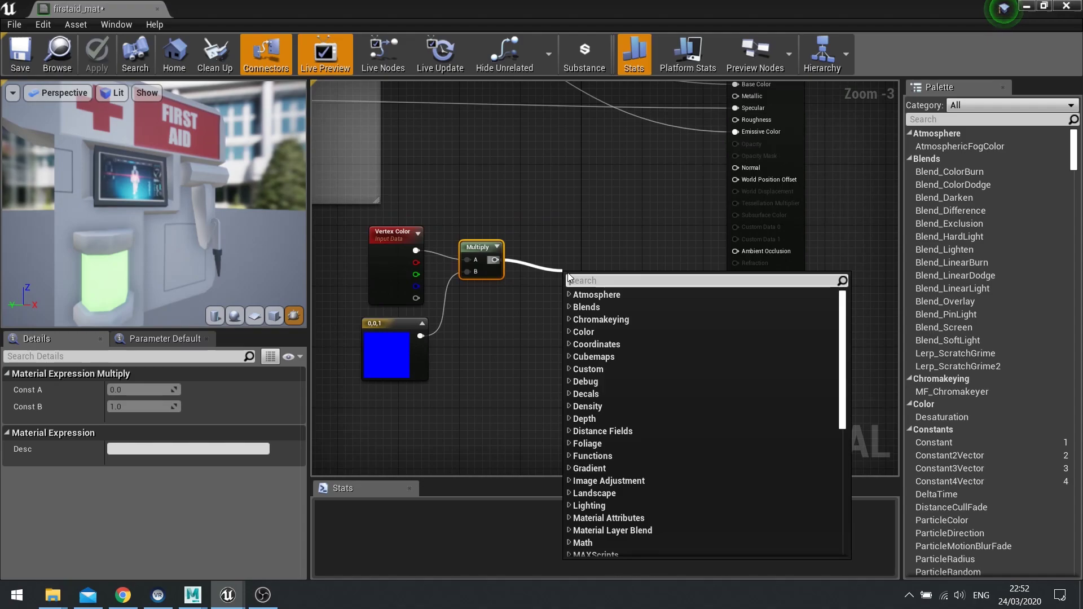
type("multiply")
key("Return")
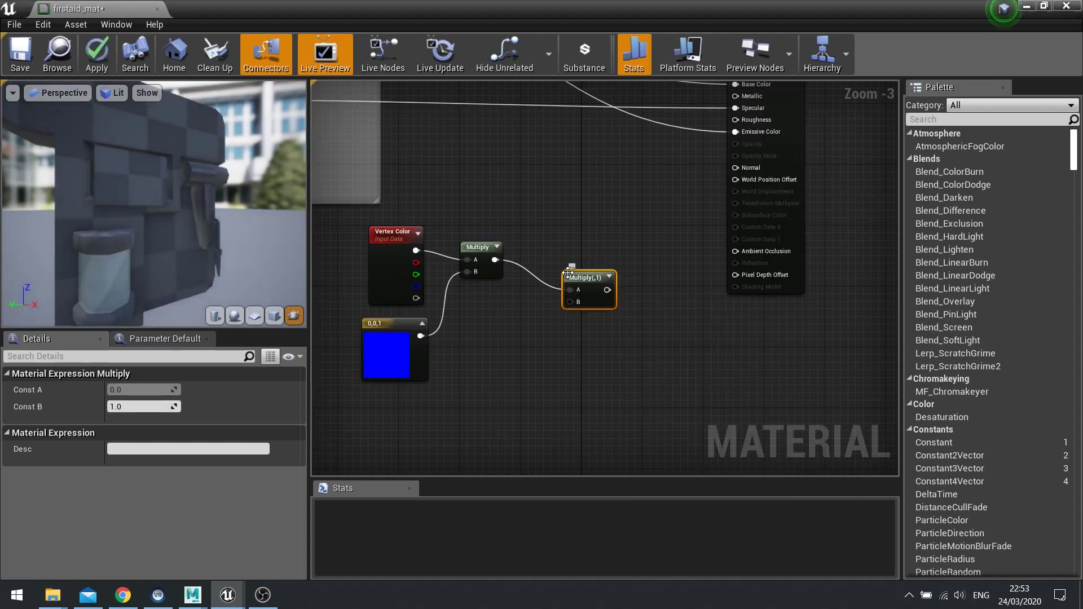
left_click_drag(569, 274, 565, 258)
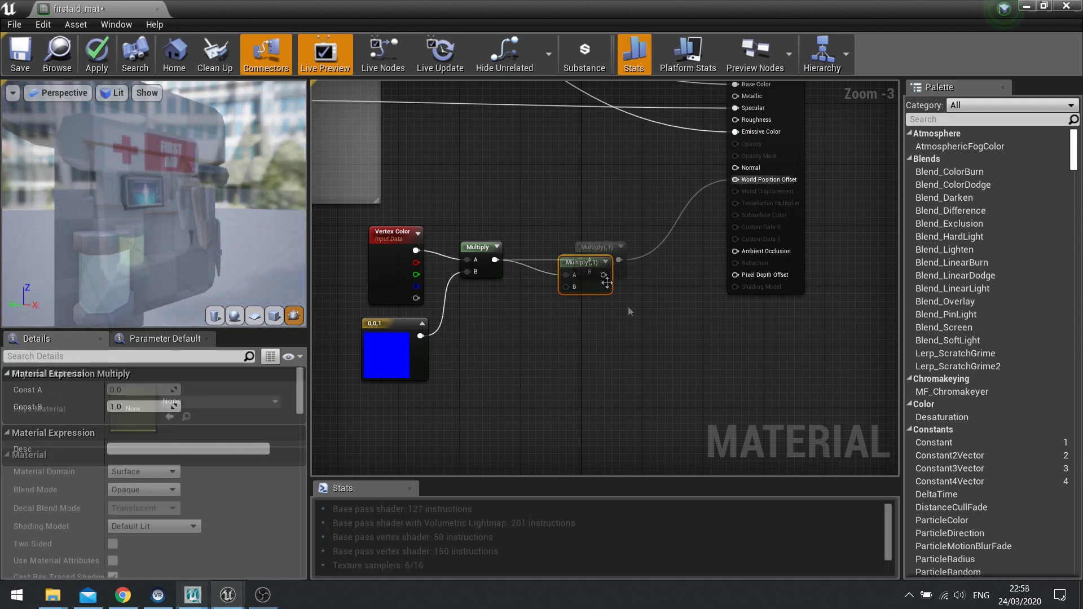
left_click(628, 306)
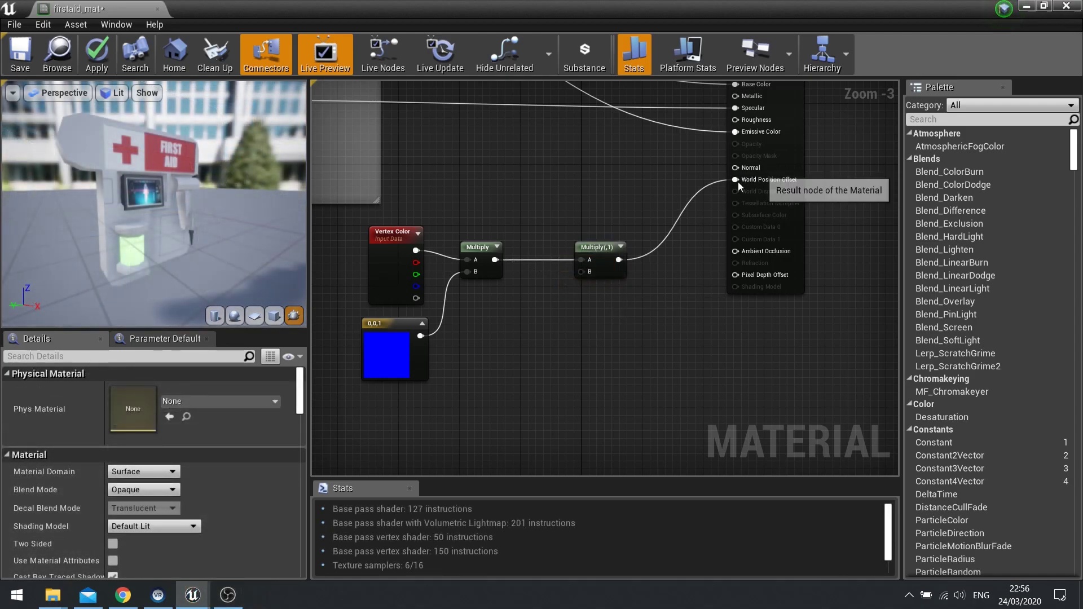
Add a scalar parameter named Charge and place it in the empty area below the blue constant.
left_click(601, 276)
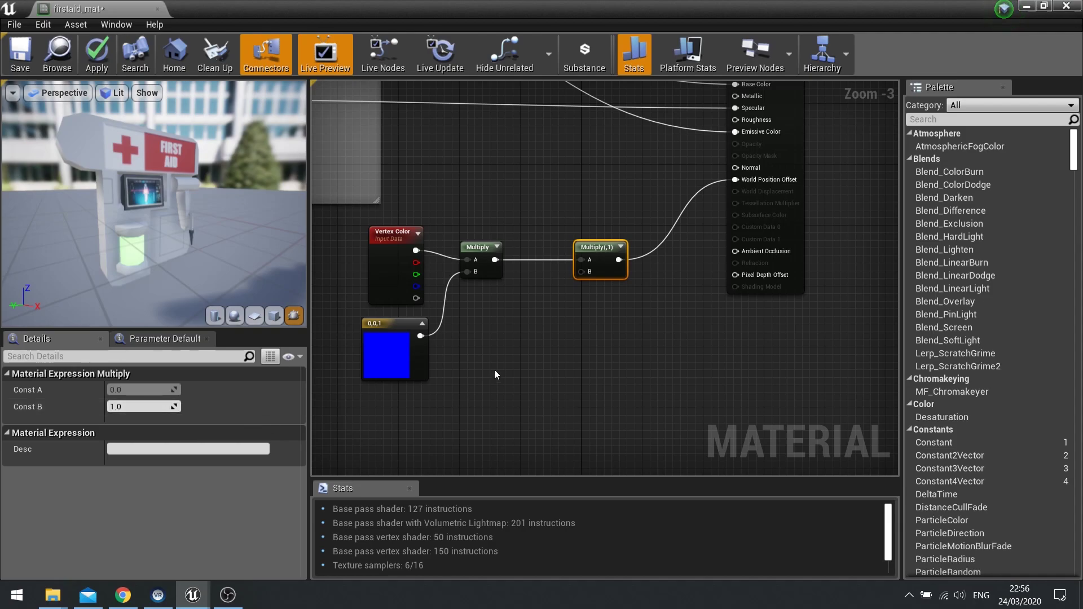
right_click(483, 358)
type("scalar")
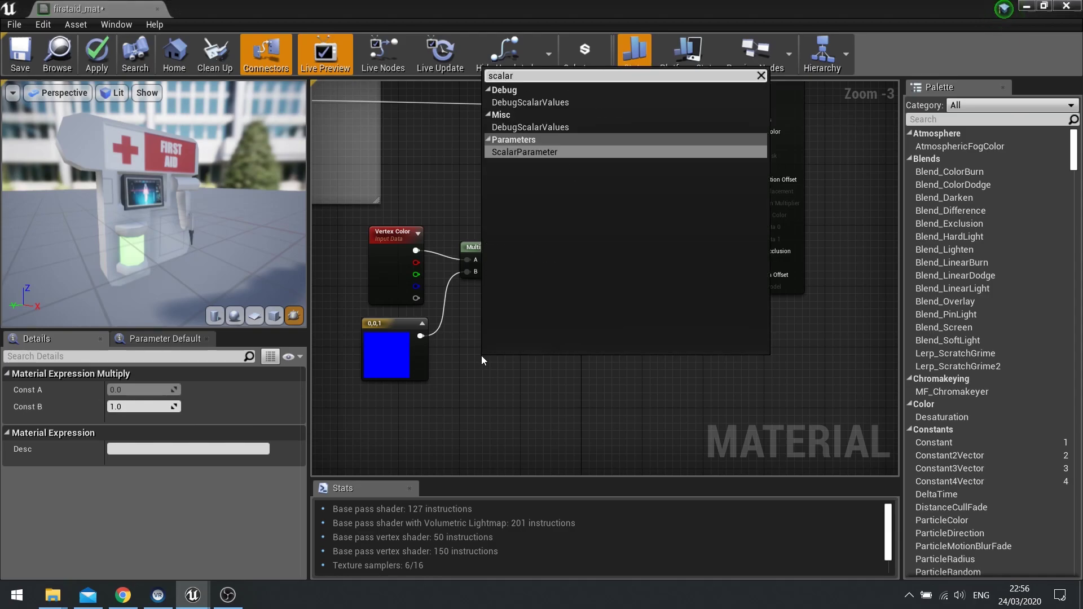
key("Return")
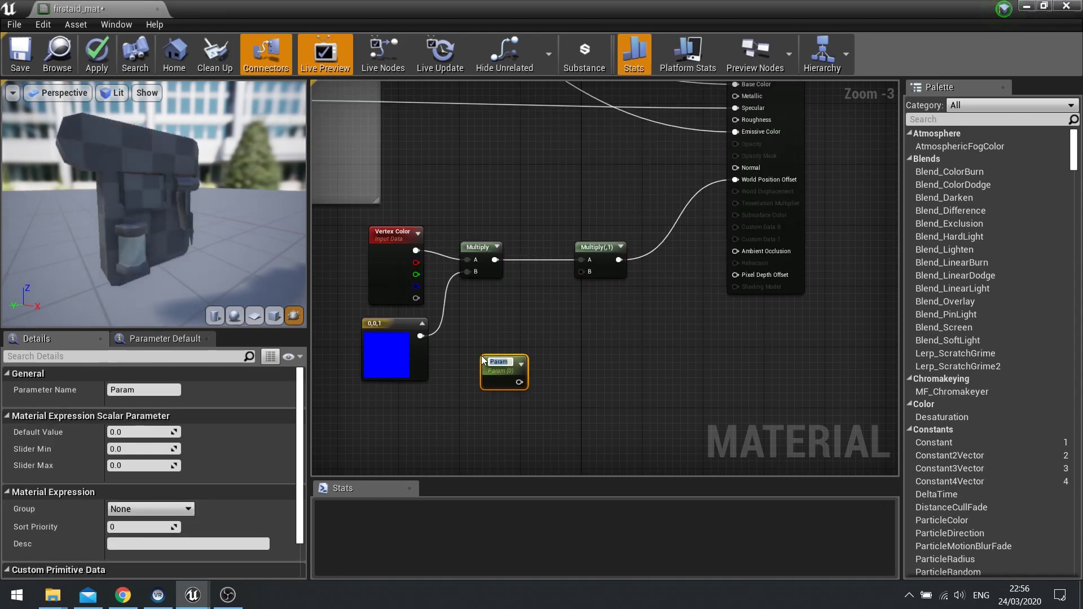
type("Charge")
key("Return")
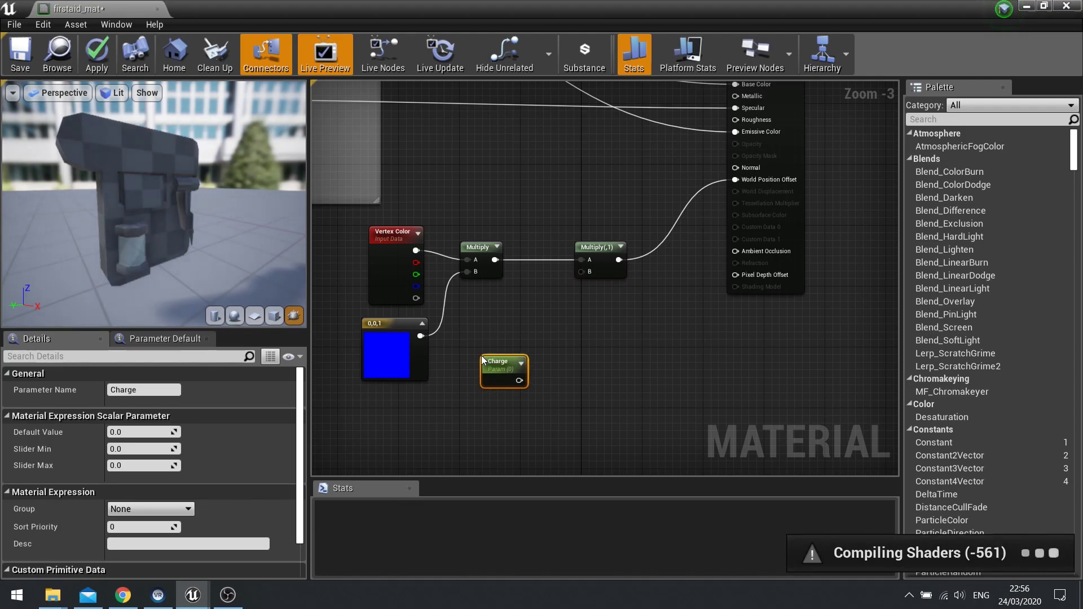
left_click_drag(512, 363, 482, 369)
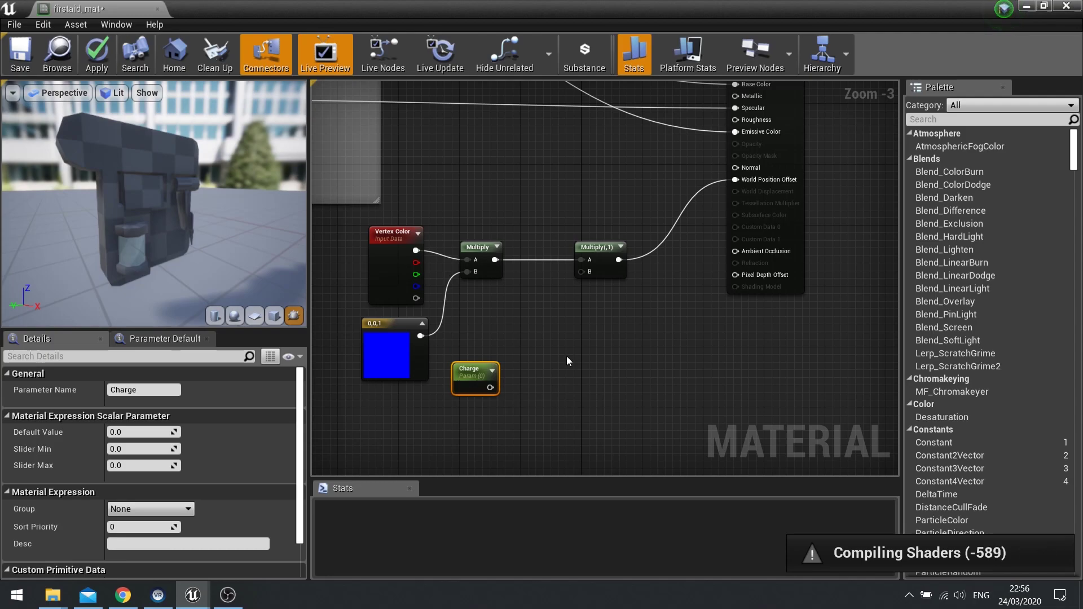
left_click_drag(470, 388, 474, 415)
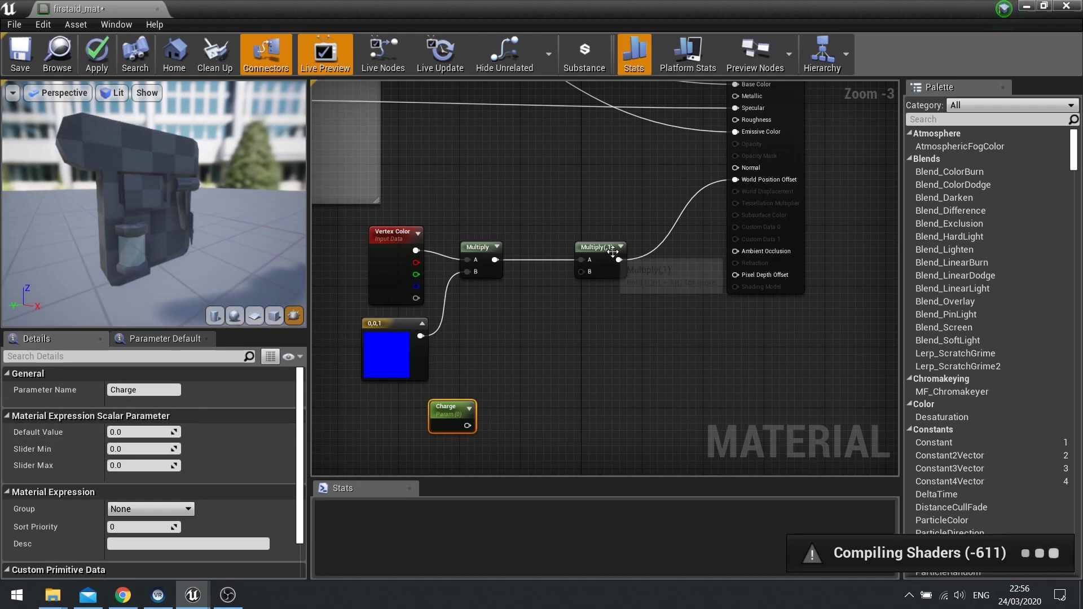
left_click_drag(436, 432, 412, 440)
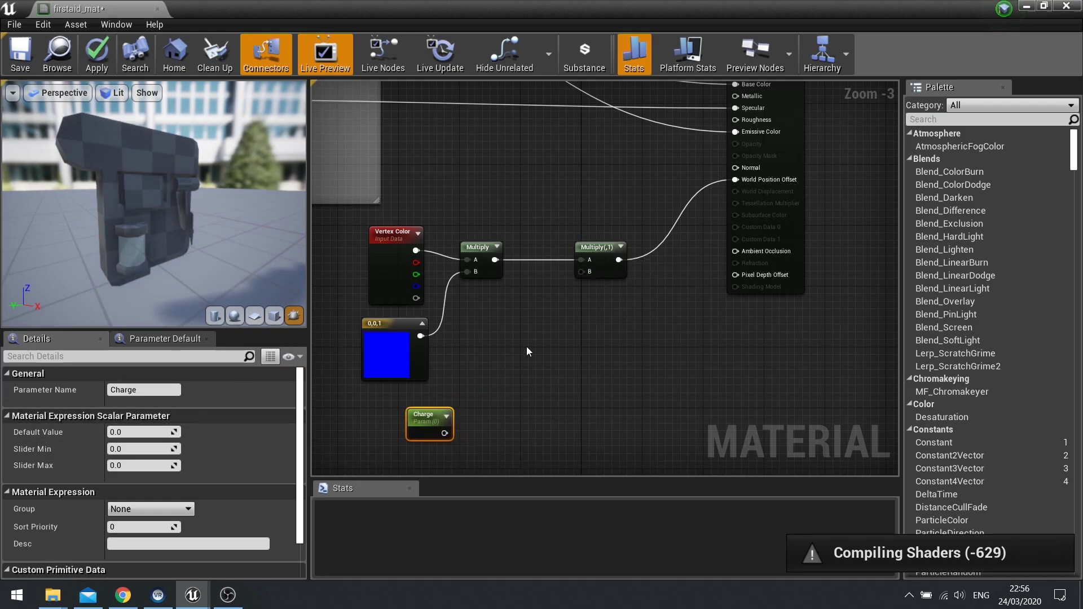
Add a LinearInterpolate node and place it between the blue constant and the second Multiply node.
right_click(527, 346)
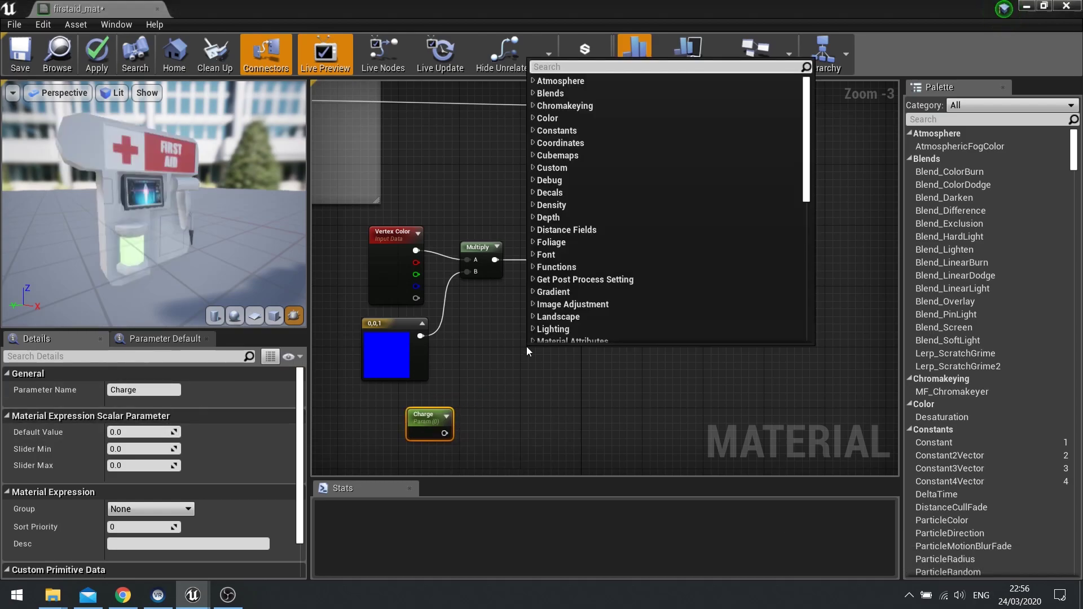
type("lerp")
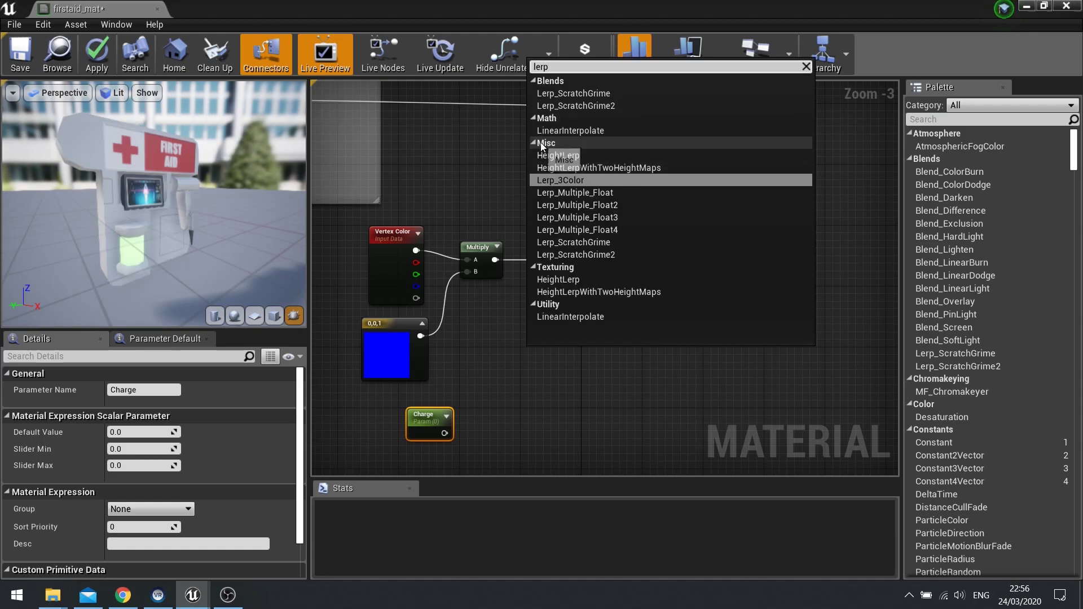
left_click(581, 133)
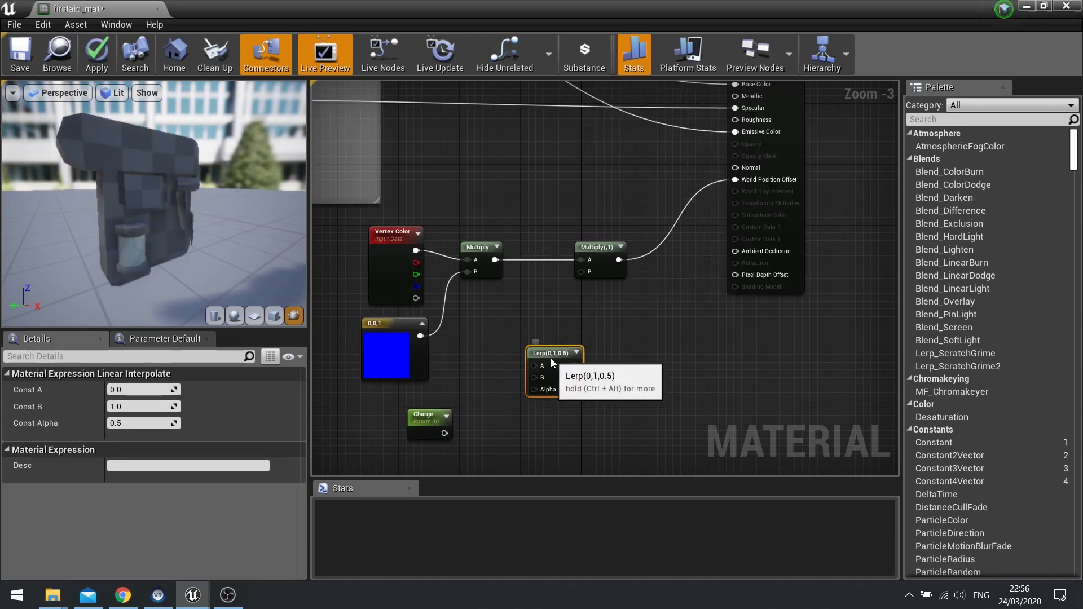
left_click_drag(552, 357, 515, 358)
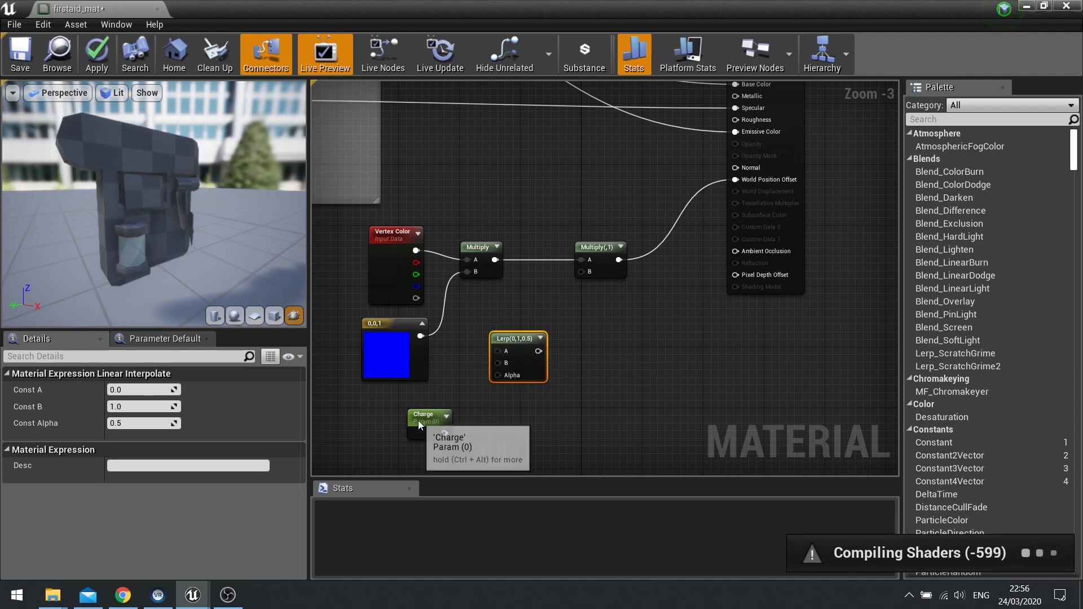
Connect the Charge parameter to the Lerp node's Alpha input and set the parameter's default value to 1.0.
left_click_drag(446, 426, 422, 433)
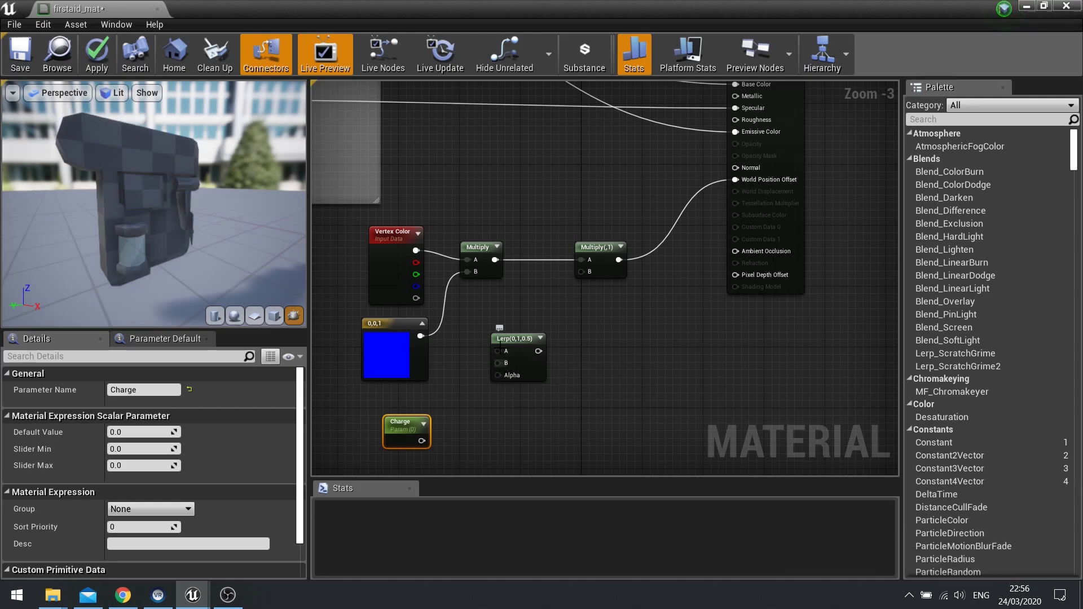
left_click_drag(408, 438, 500, 374)
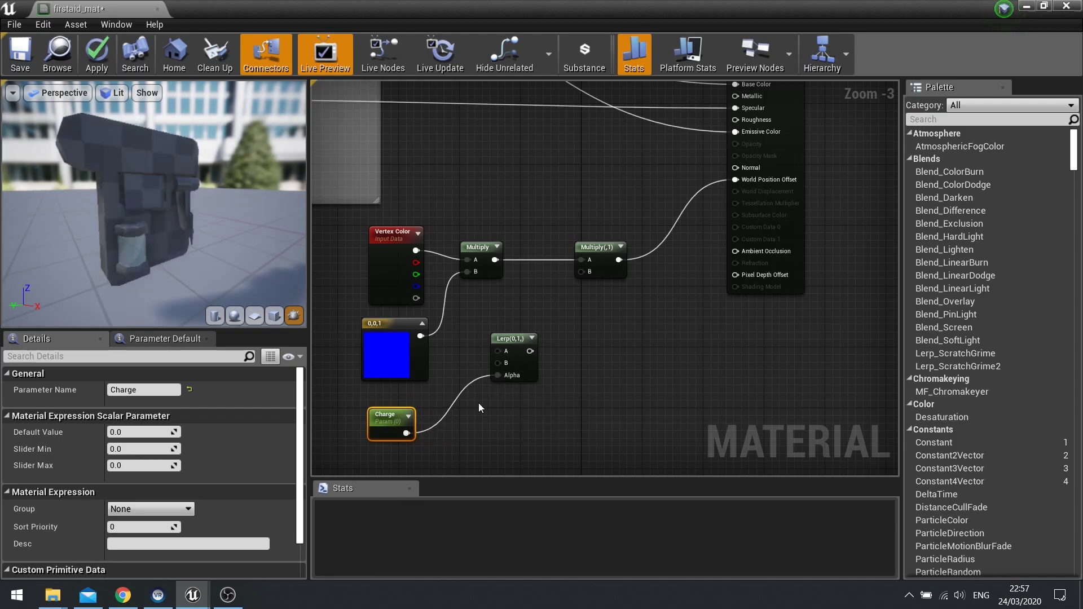
left_click_drag(395, 431, 425, 439)
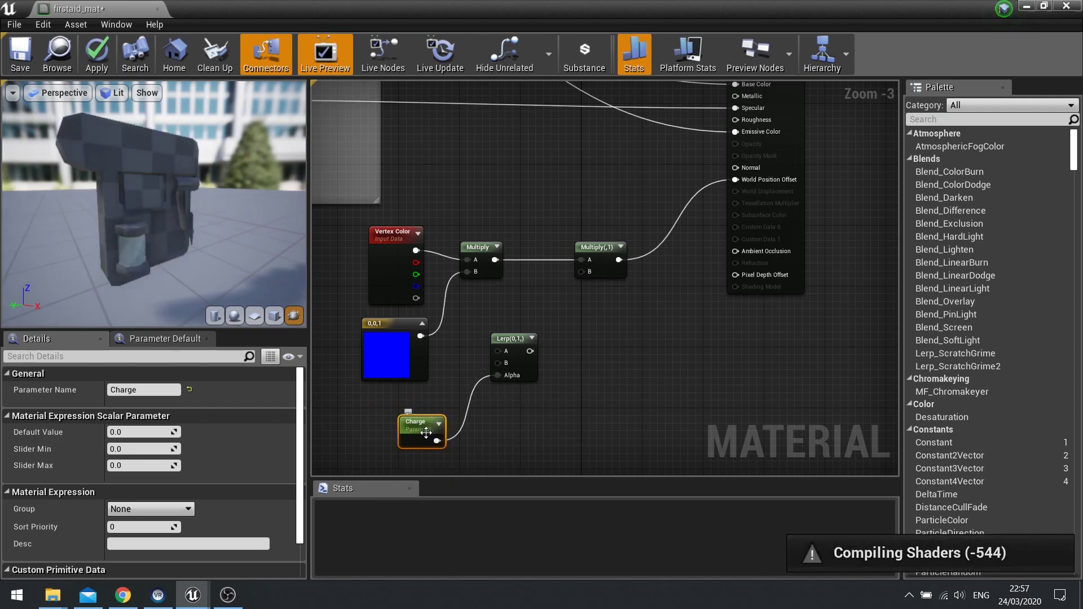
left_click(135, 432)
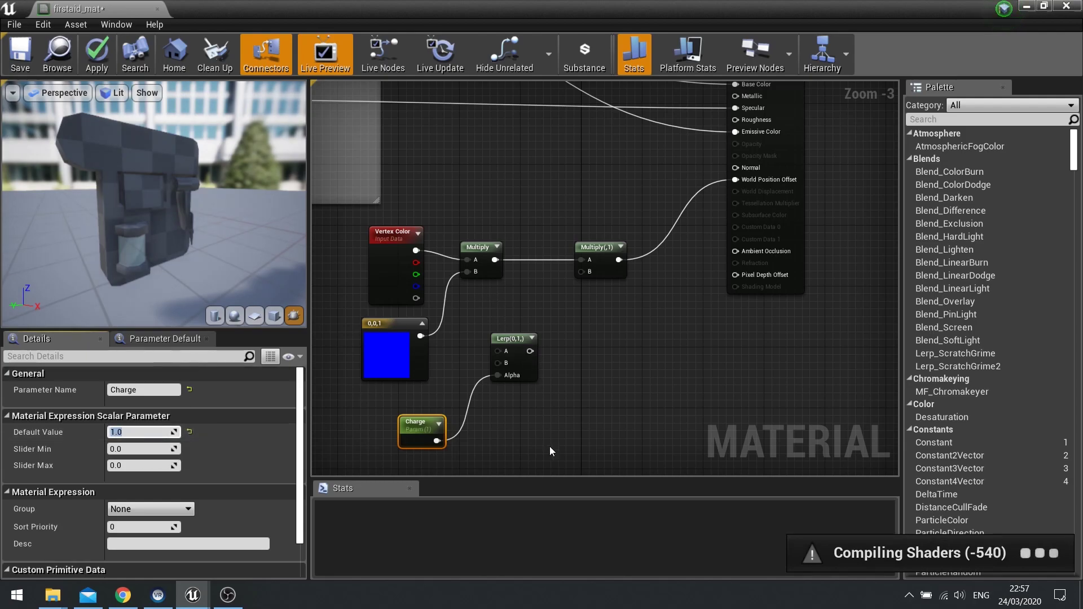
Shift the Lerp and Charge nodes slightly away from the blue constant to free space before the Lerp inputs.
left_click_drag(414, 381, 439, 371)
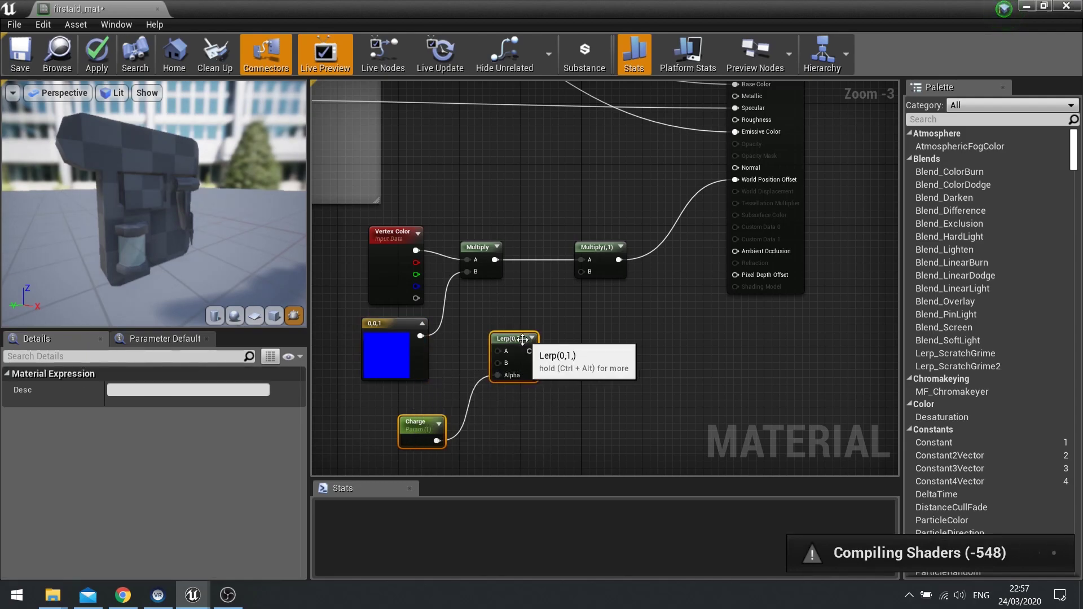
left_click_drag(520, 342, 536, 350)
left_click(529, 395)
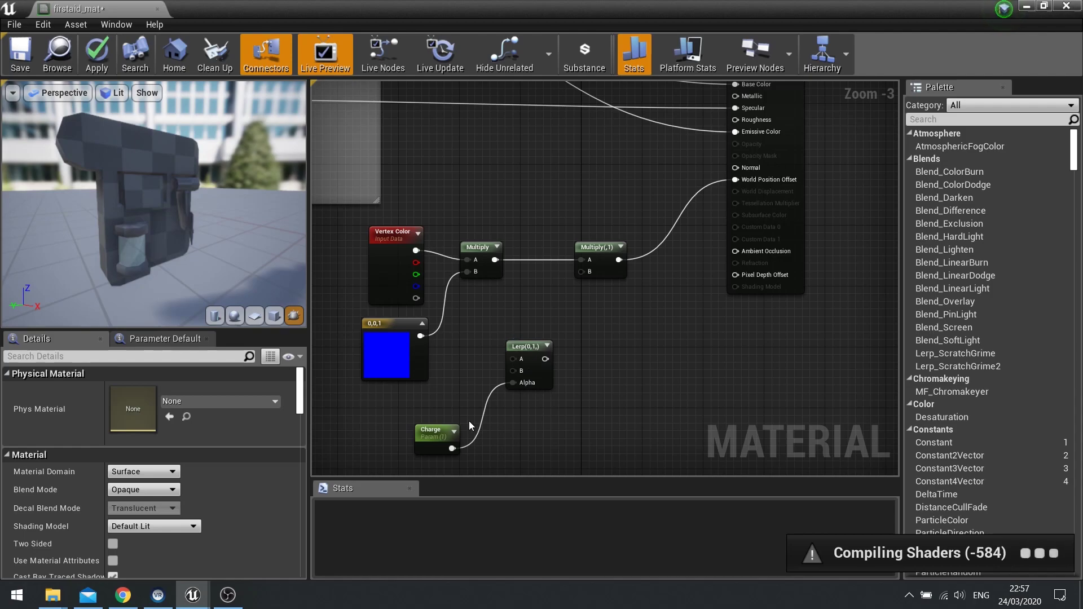
left_click_drag(451, 446, 466, 453)
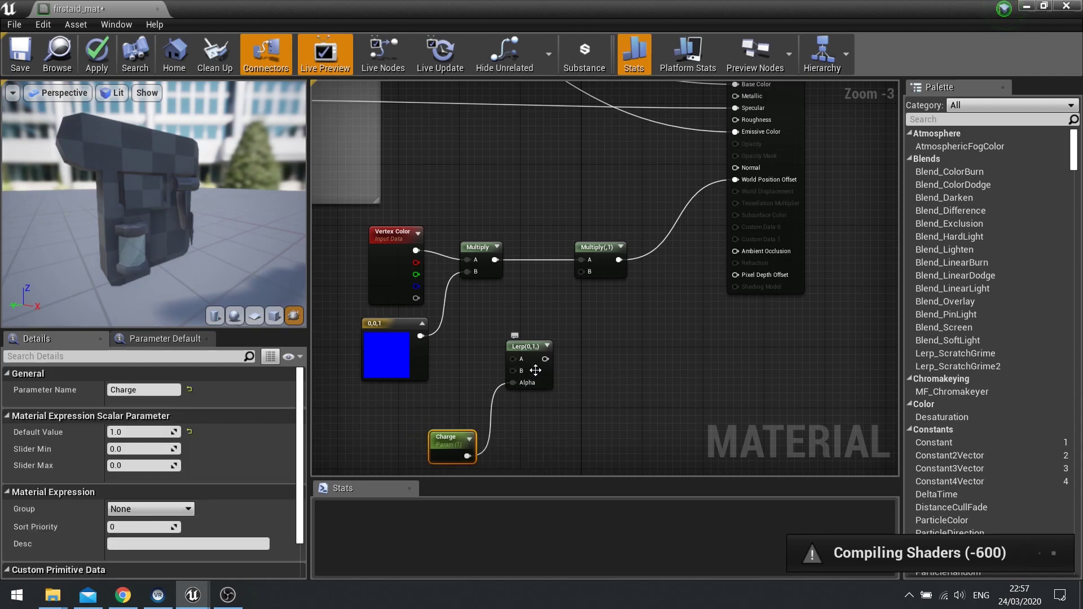
Set the Lerp node's Const A to -15 and Const B to 0.
left_click_drag(528, 369, 544, 376)
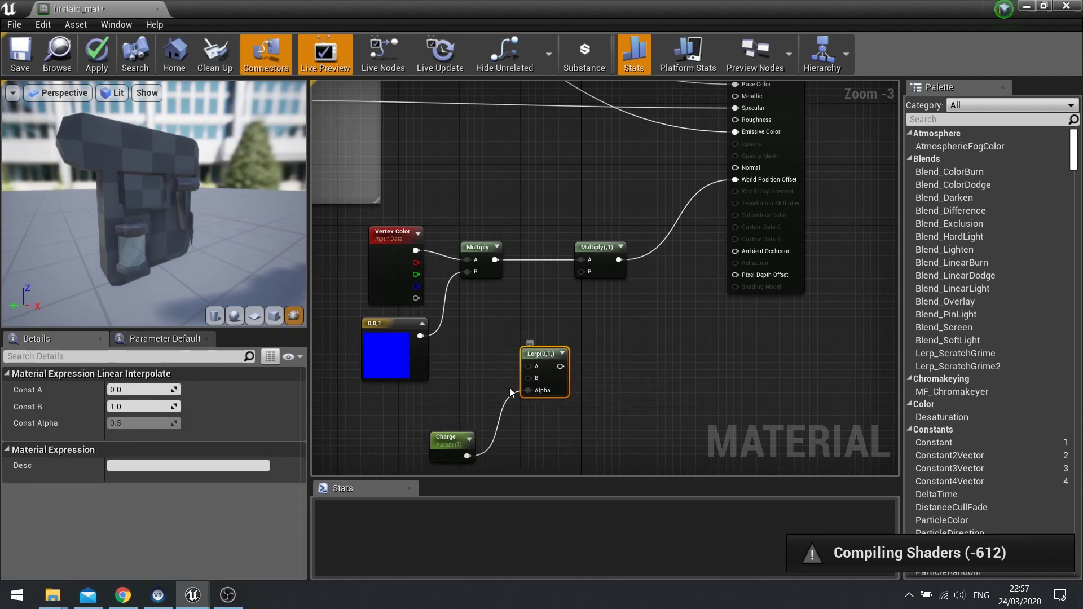
left_click(133, 406)
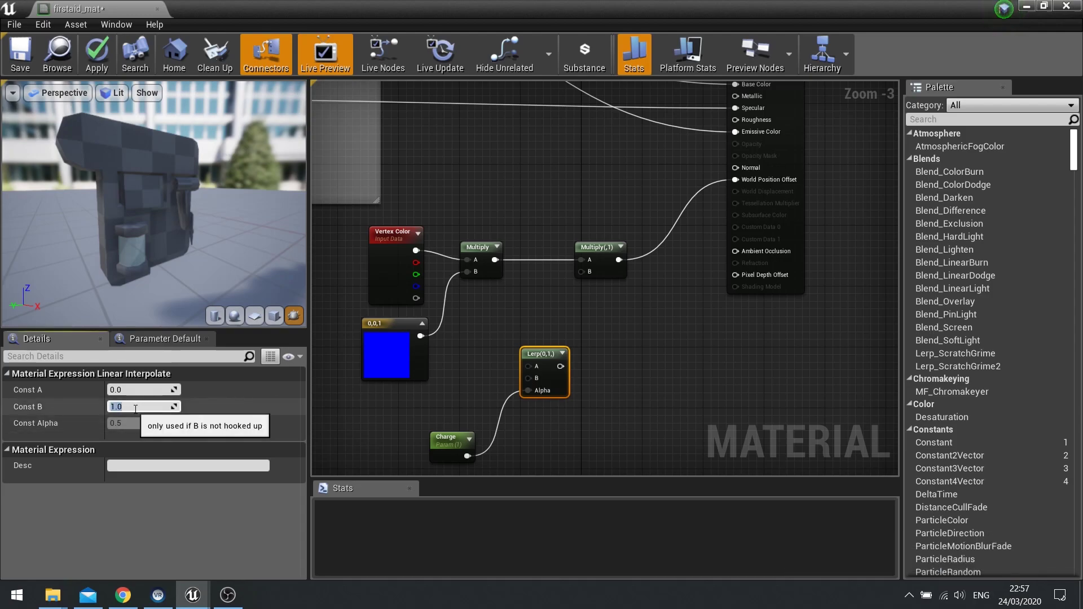
left_click(533, 355)
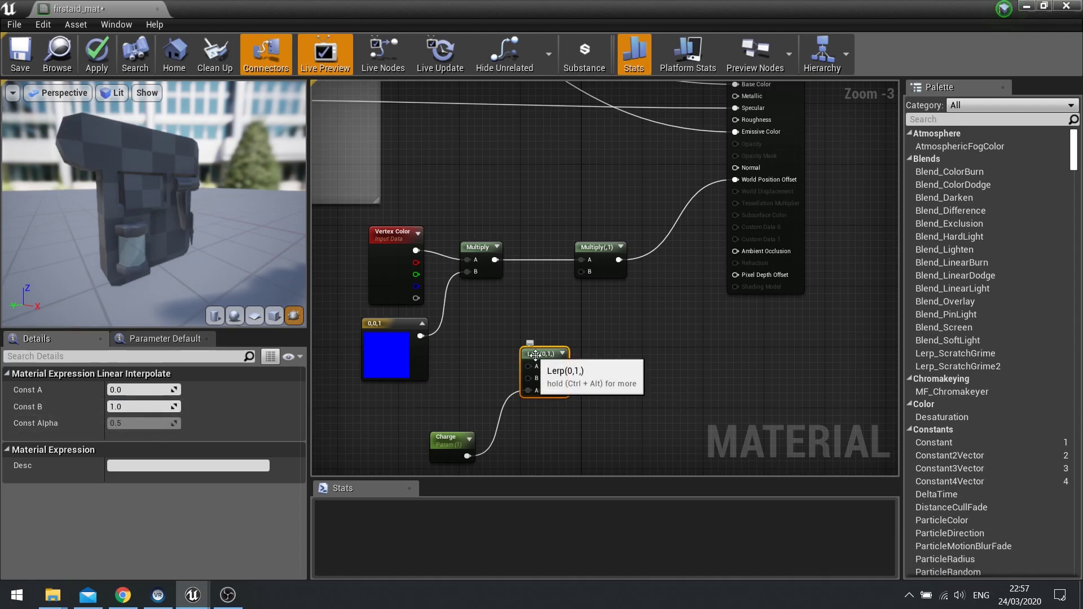
left_click(134, 388)
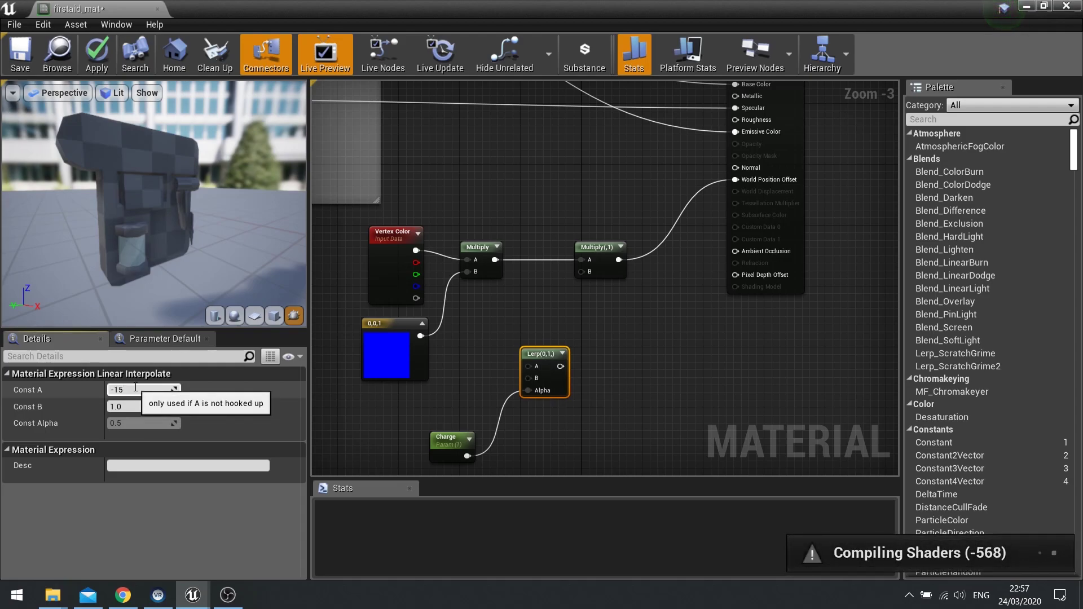
left_click(151, 404)
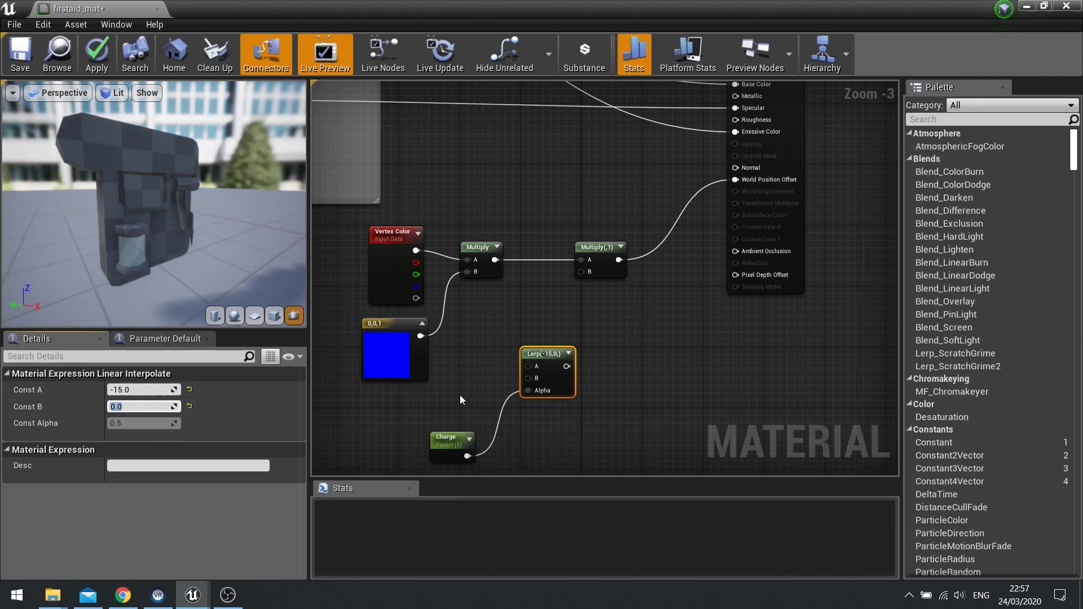
Connect the Lerp output to the second Multiply's B input, shift the Lerp and Charge nodes closer to the blue constant, and apply the material.
left_click_drag(567, 366, 583, 275)
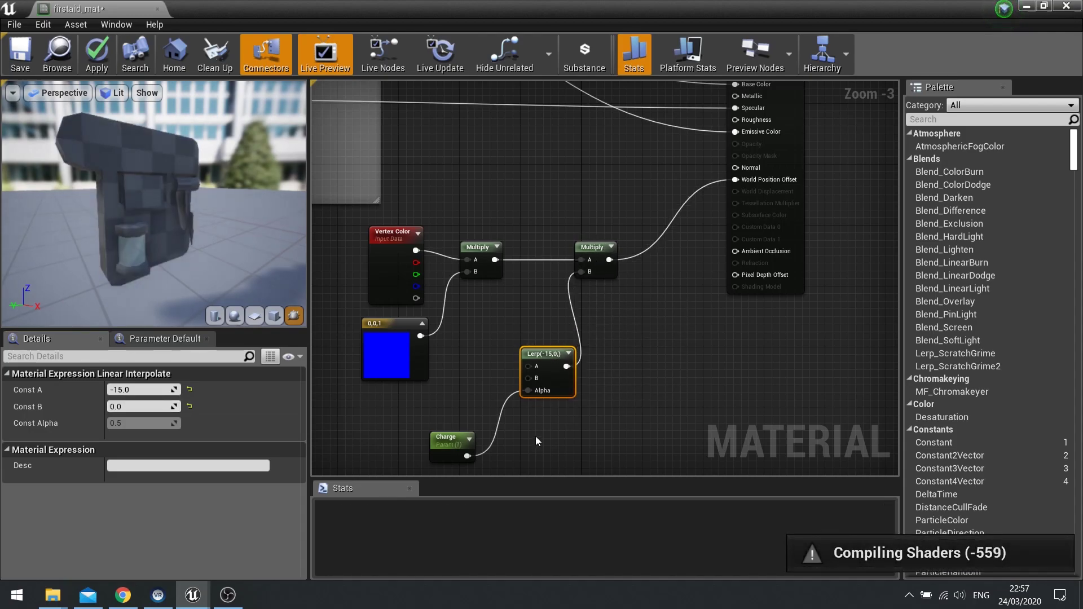
left_click_drag(445, 383, 444, 381)
left_click_drag(554, 354, 508, 354)
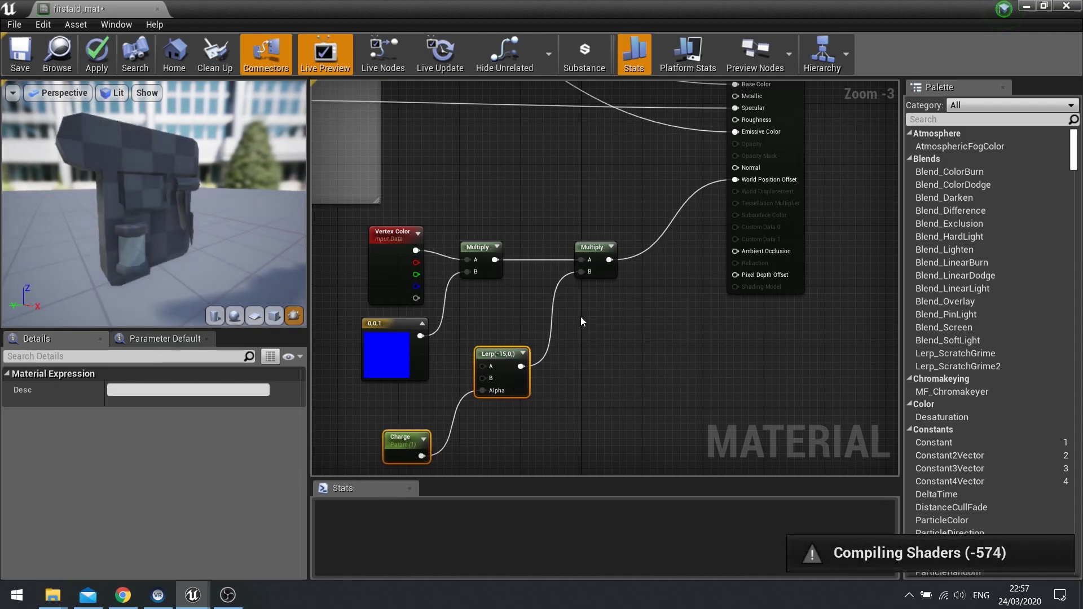
left_click(537, 307)
left_click(96, 54)
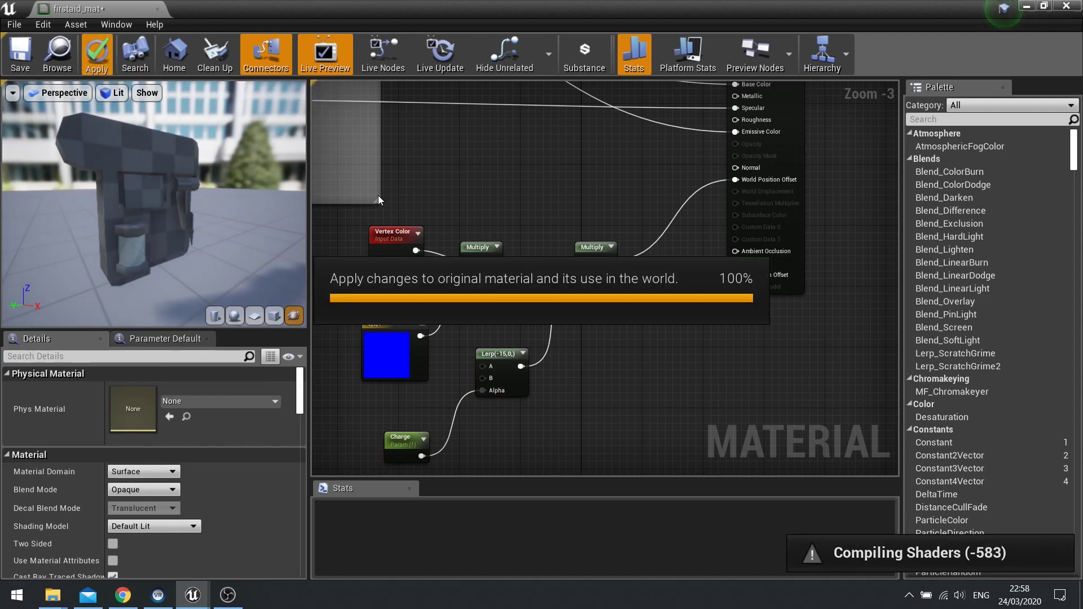
Create a material instance of firstaid_mat in the Content folder, keeping the suggested name.
key("alt+Tab")
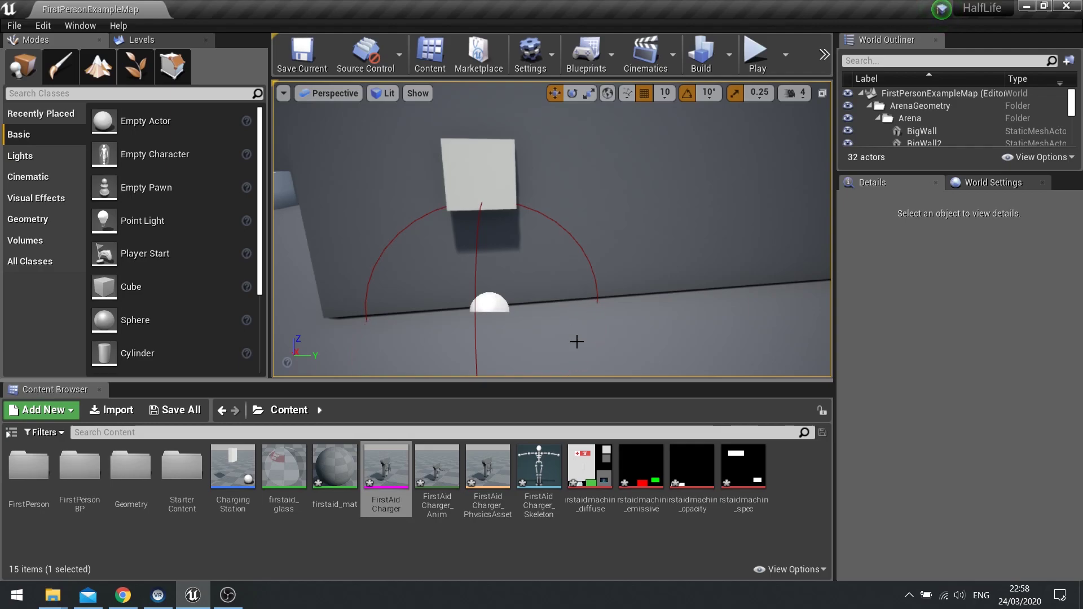
left_click(439, 485)
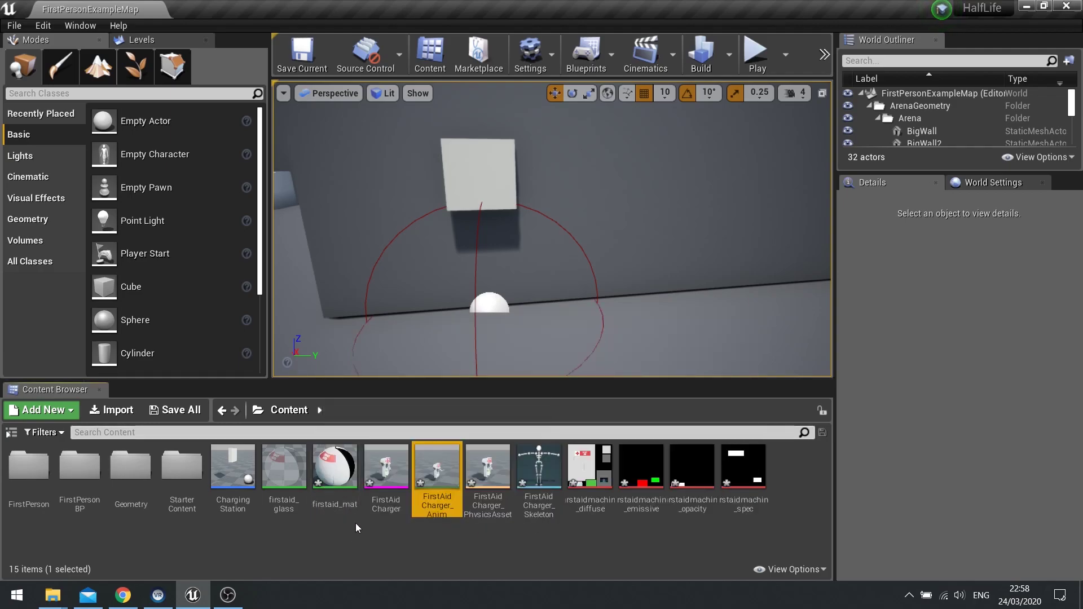
right_click(345, 475)
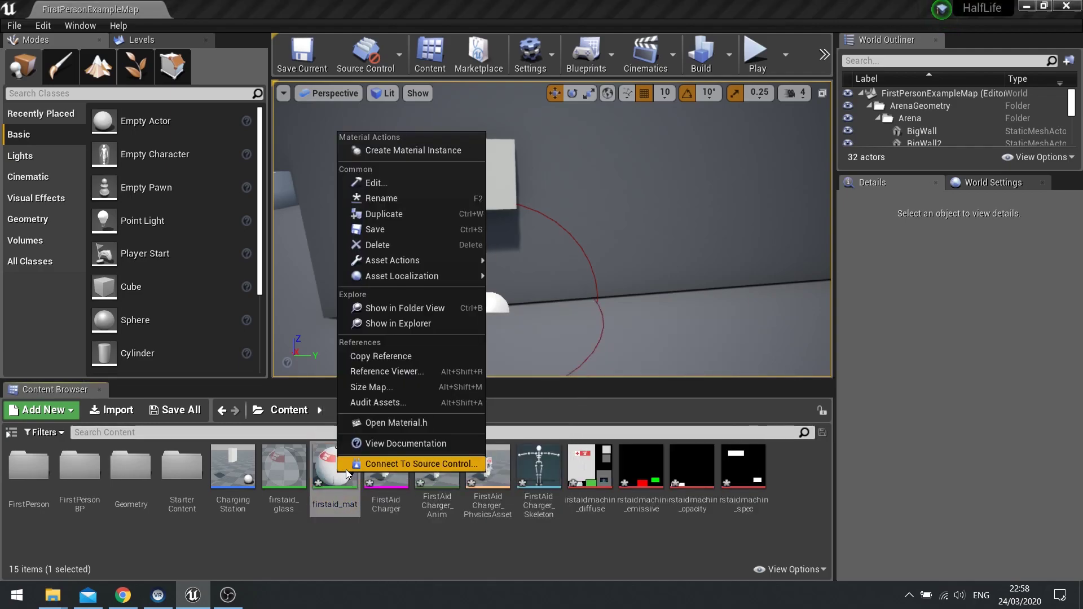
left_click(398, 150)
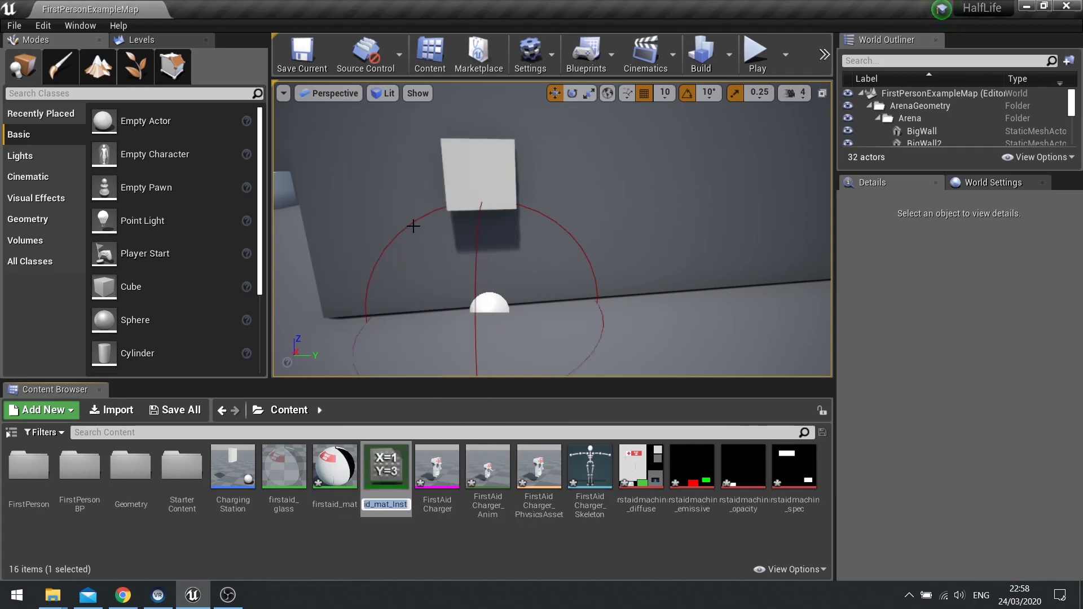
key("Return")
Assign firstaid_mat_Inst to material Element 0 of the FirstAidCharger mesh, then save and close the mesh.
double_click(447, 502)
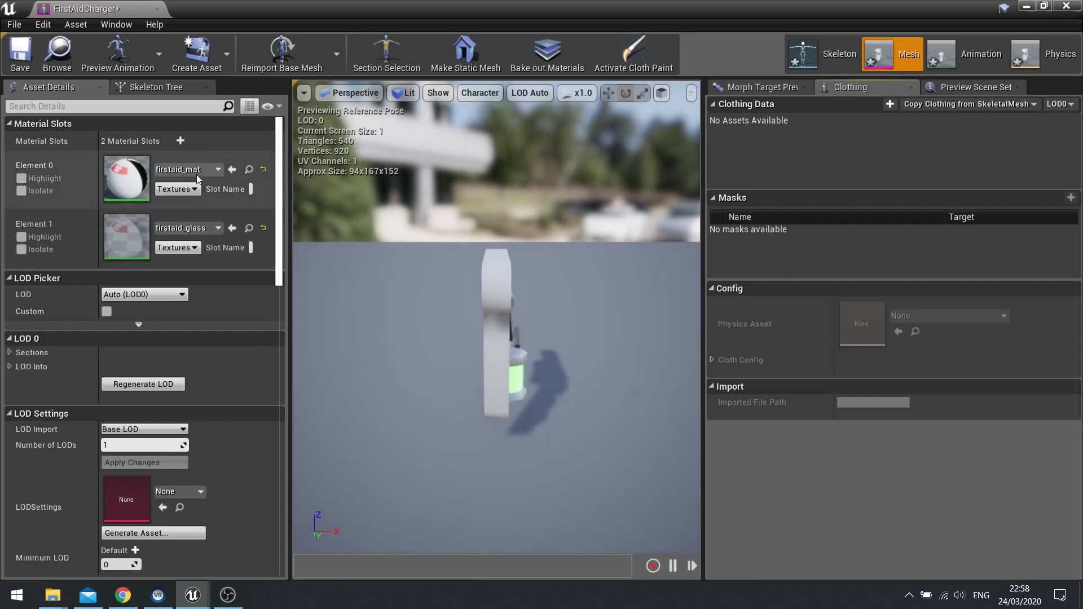
left_click(189, 169)
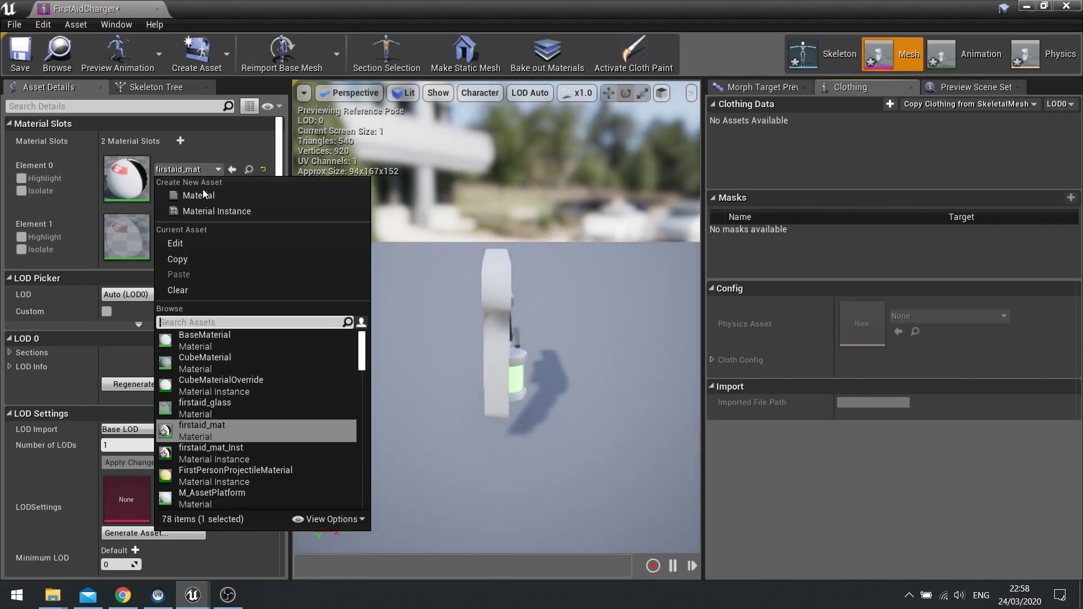
left_click(252, 455)
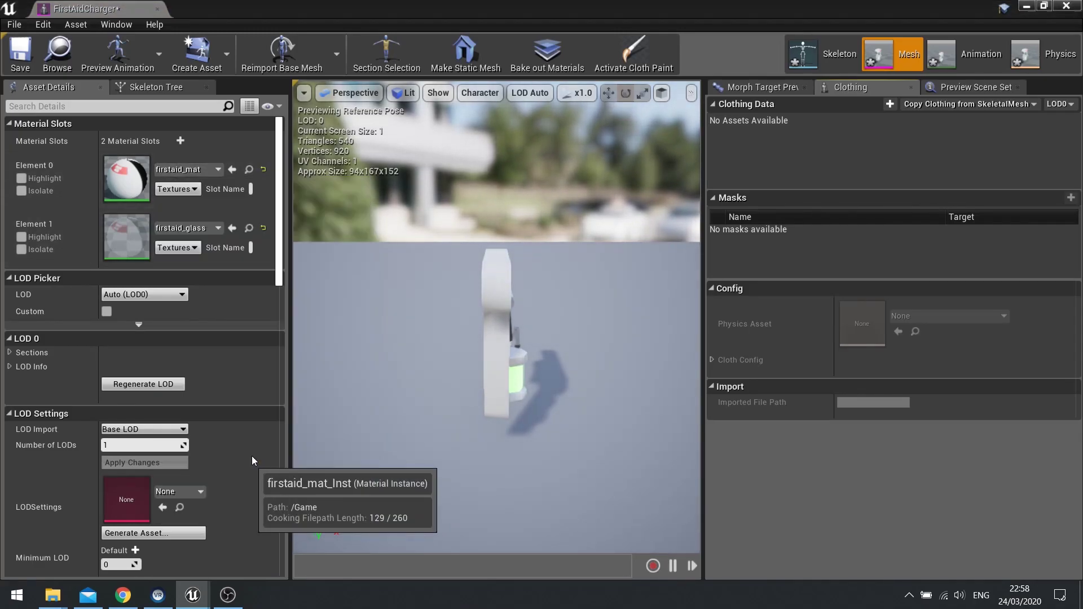
left_click(20, 53)
left_click(1067, 5)
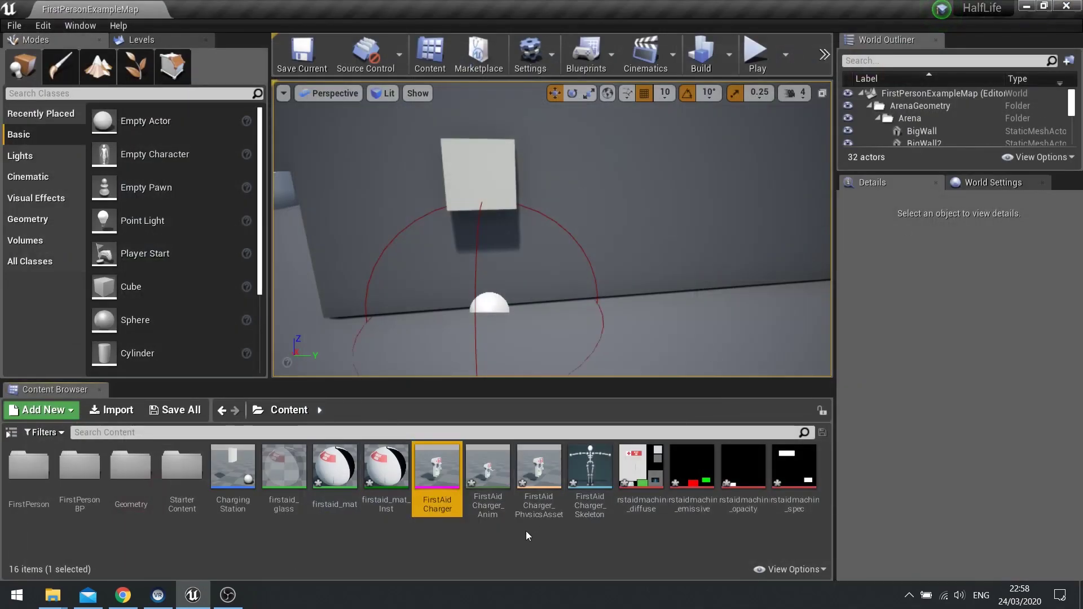
Open the ChargingStation blueprint's viewport and delete its cube StaticMesh component.
mouse_move(471, 493)
double_click(227, 502)
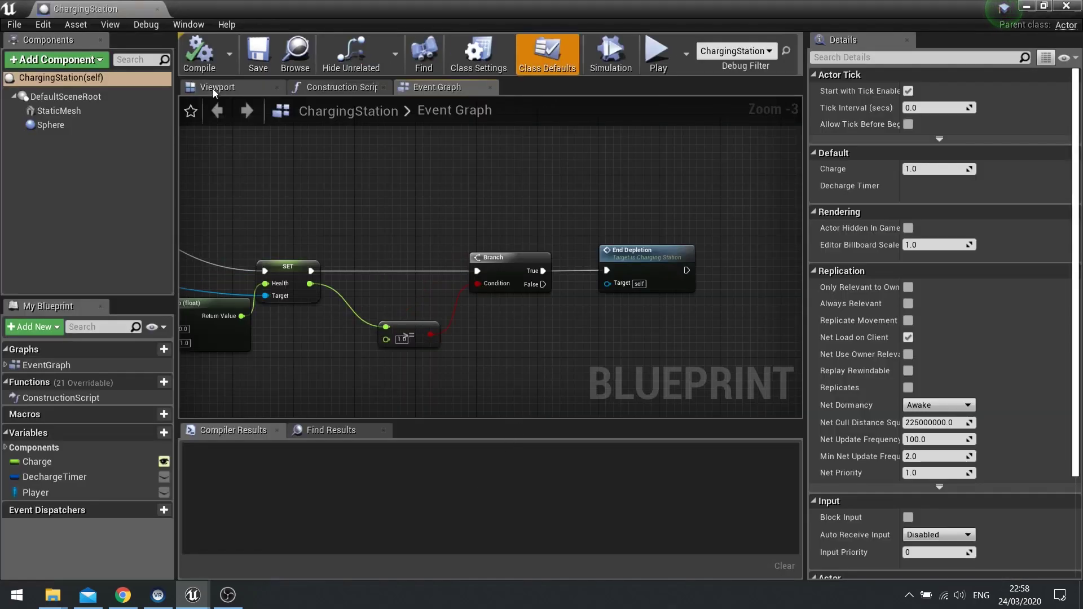
left_click(214, 88)
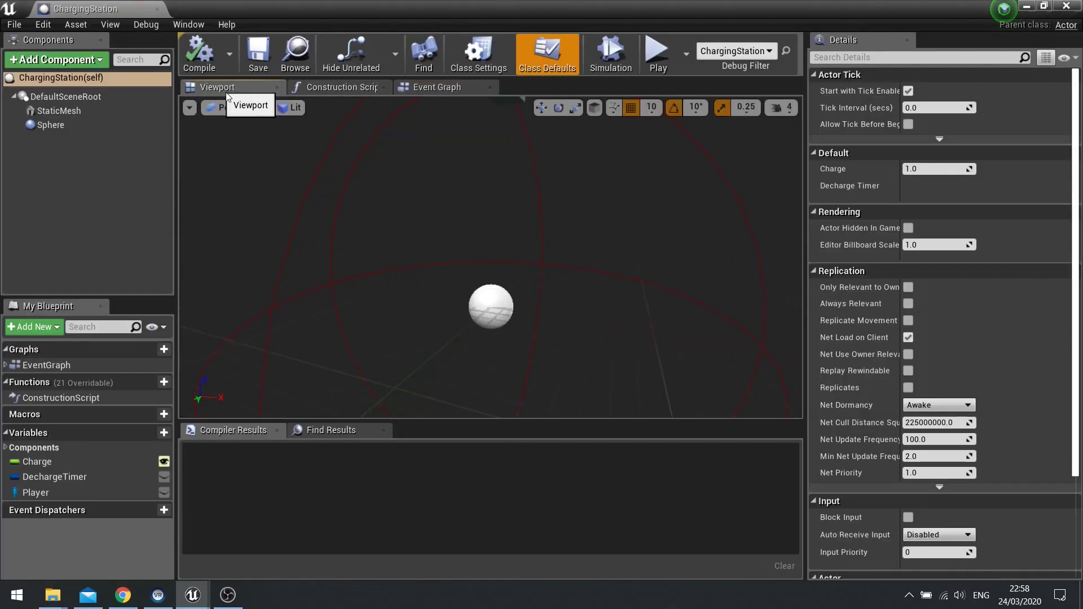
left_click(85, 112)
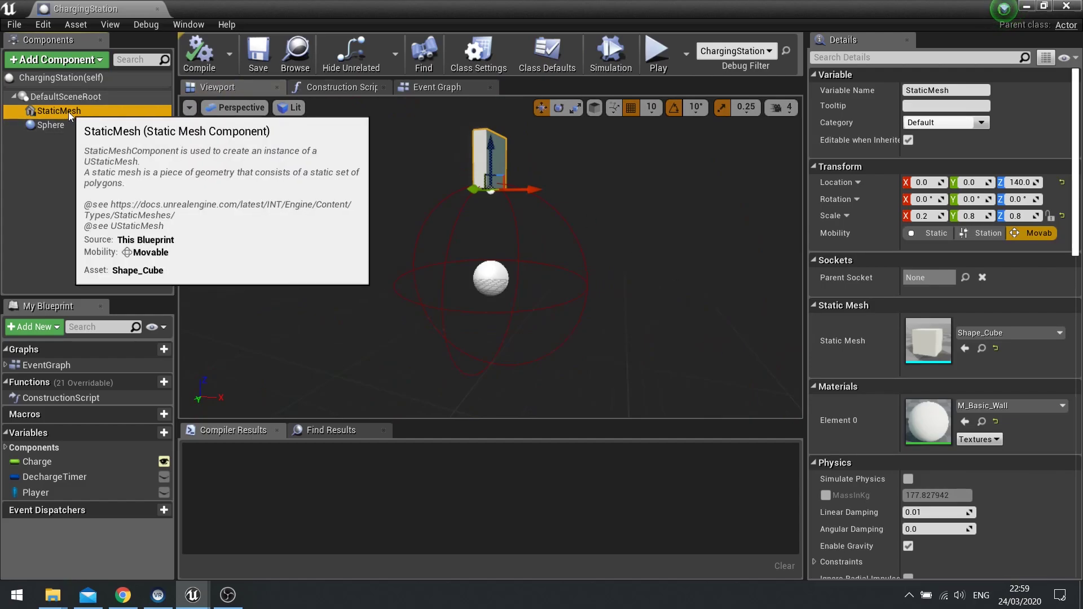
key("Delete")
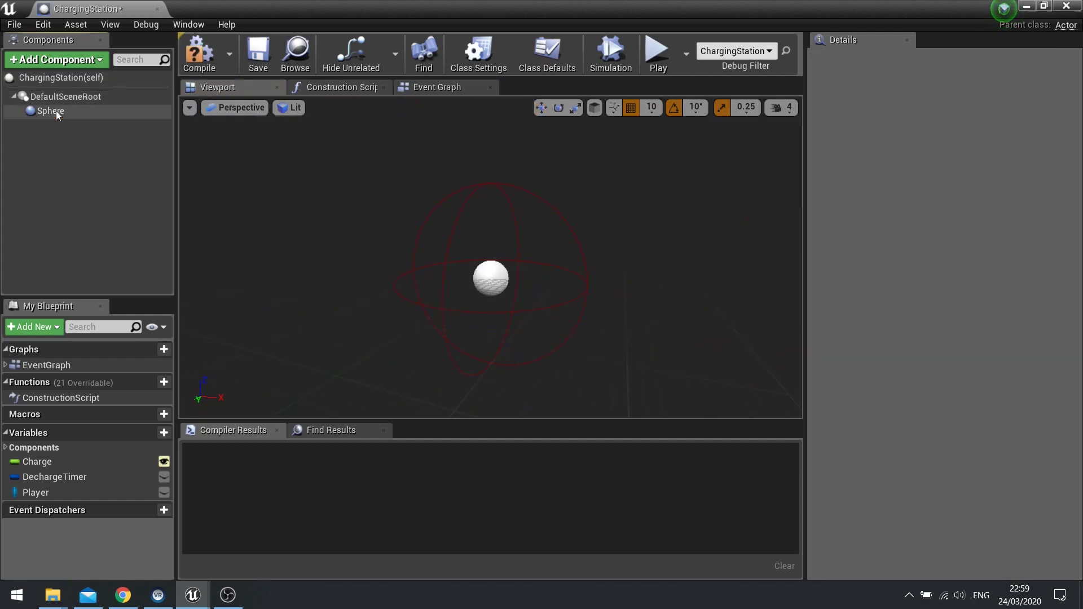
Add a Skeletal Mesh component under DefaultSceneRoot with its default name.
left_click(51, 98)
left_click(59, 59)
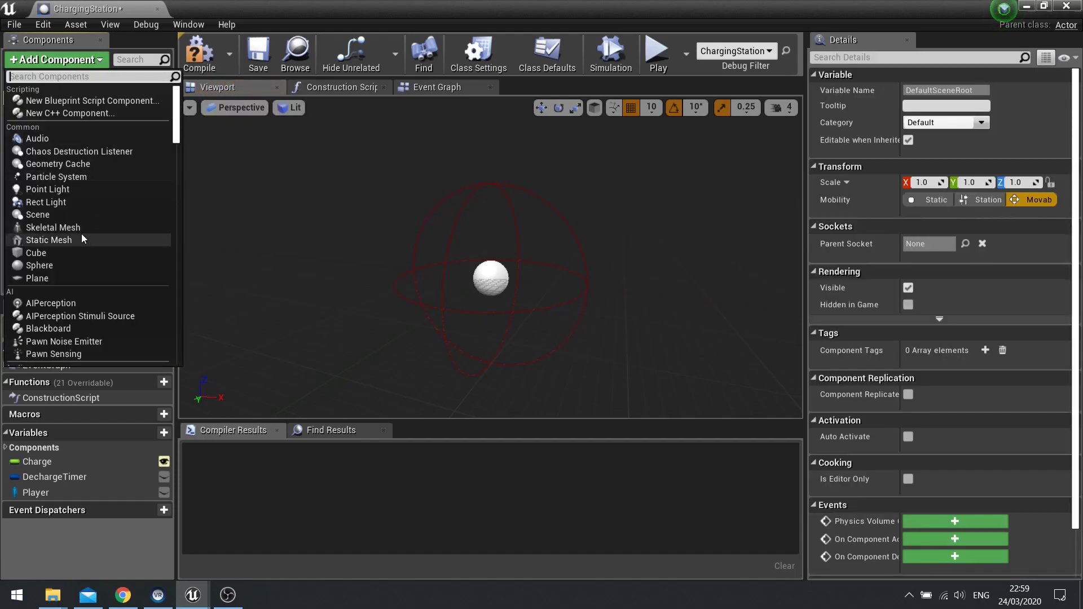
left_click(77, 221)
left_click(76, 164)
left_click(59, 125)
Assign FirstAidCharger to the Skeletal Mesh component and raise it to a Z location of 150.
left_click(995, 389)
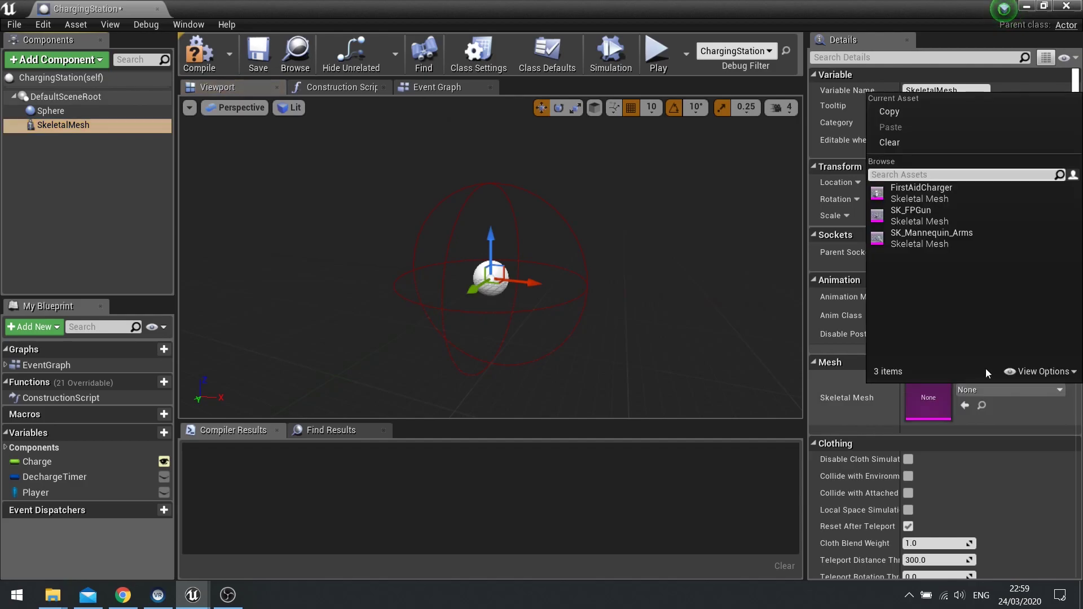
left_click(928, 192)
left_click_drag(488, 238, 488, 137)
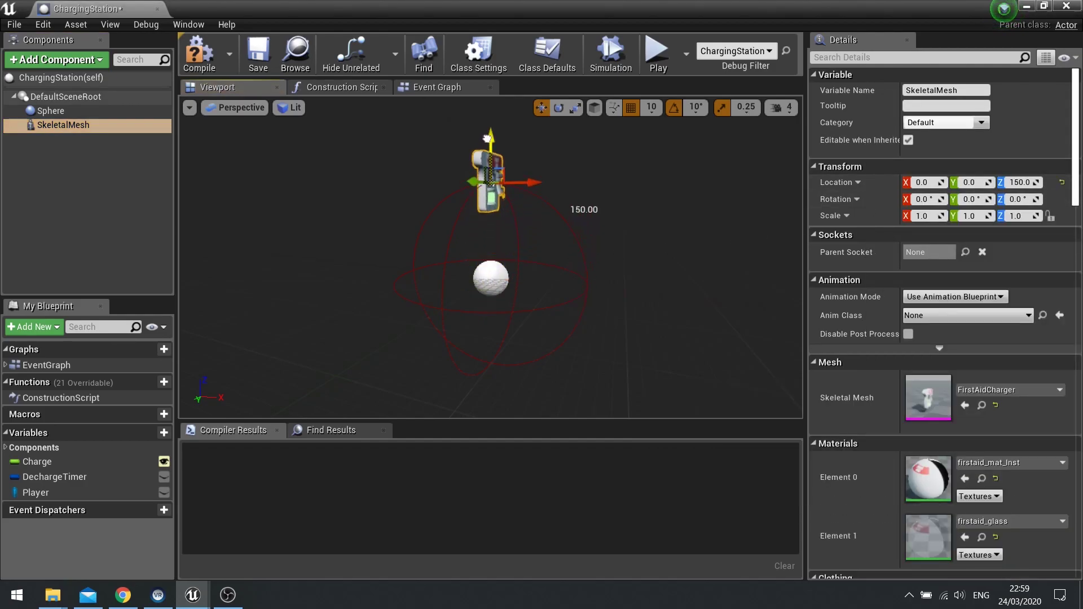
left_click_drag(585, 296, 462, 296, "alt")
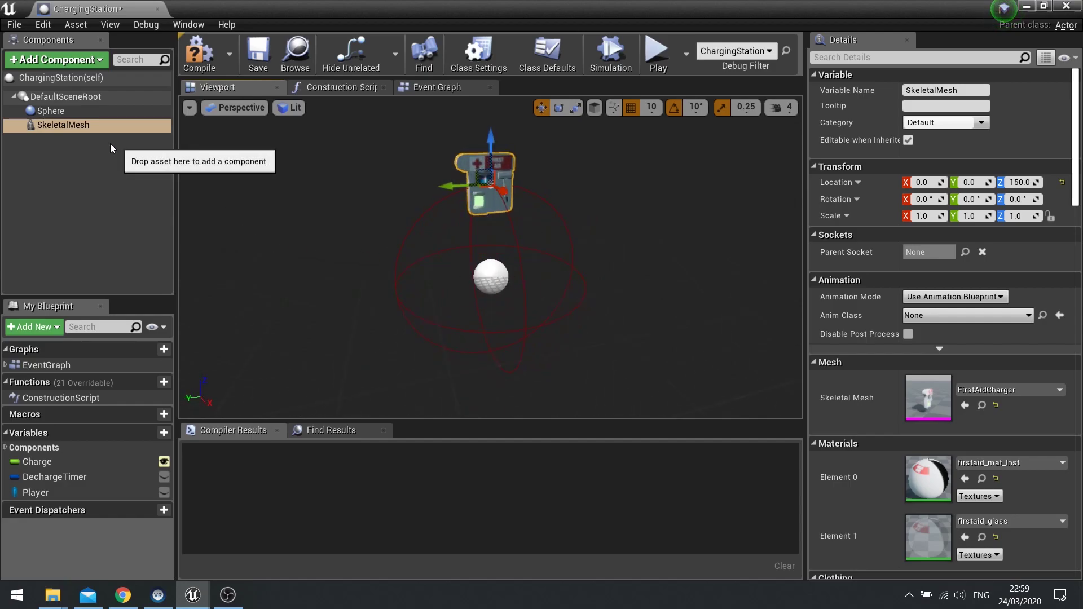
Examine the ChargingStation event graph's Decharge chain, from the Charge update to the player's Health update.
left_click(437, 87)
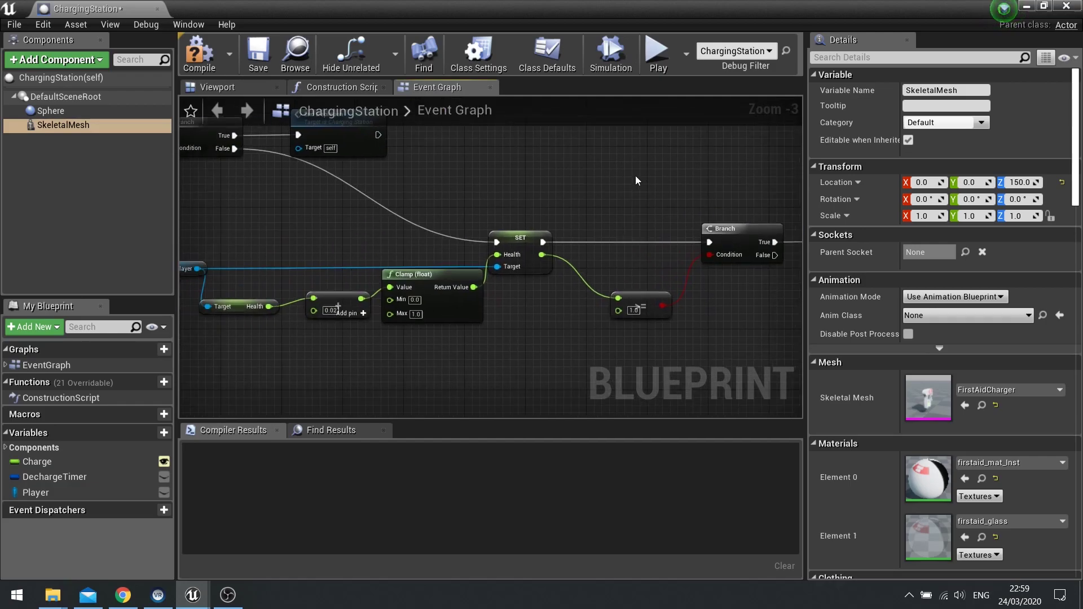
right_click_drag(509, 183, 587, 228)
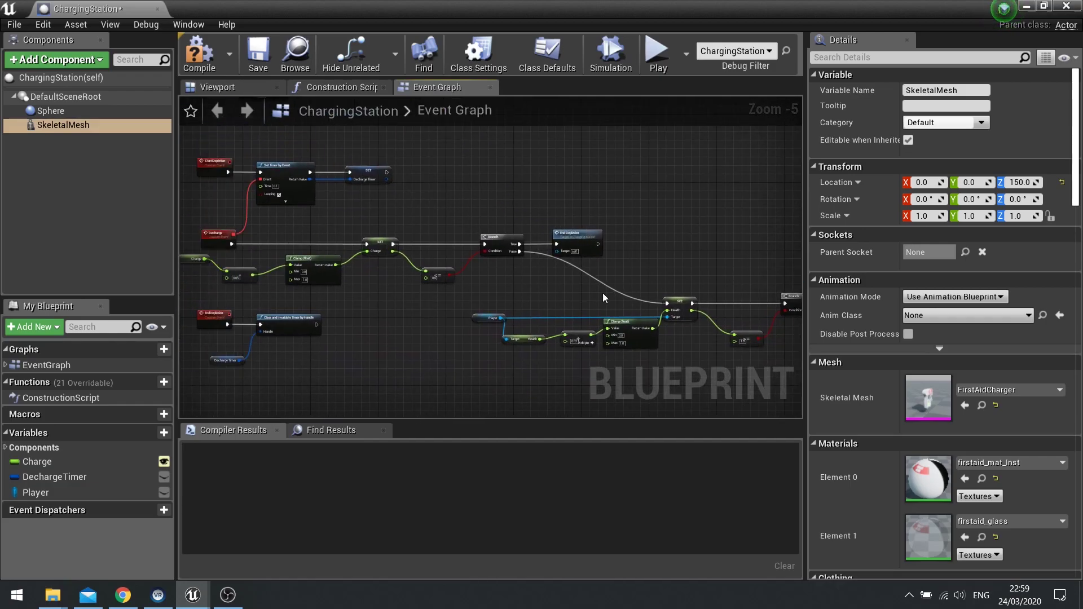
right_click_drag(608, 295, 397, 218)
scroll(540, 244, "up", 3)
right_click_drag(243, 250, 451, 223)
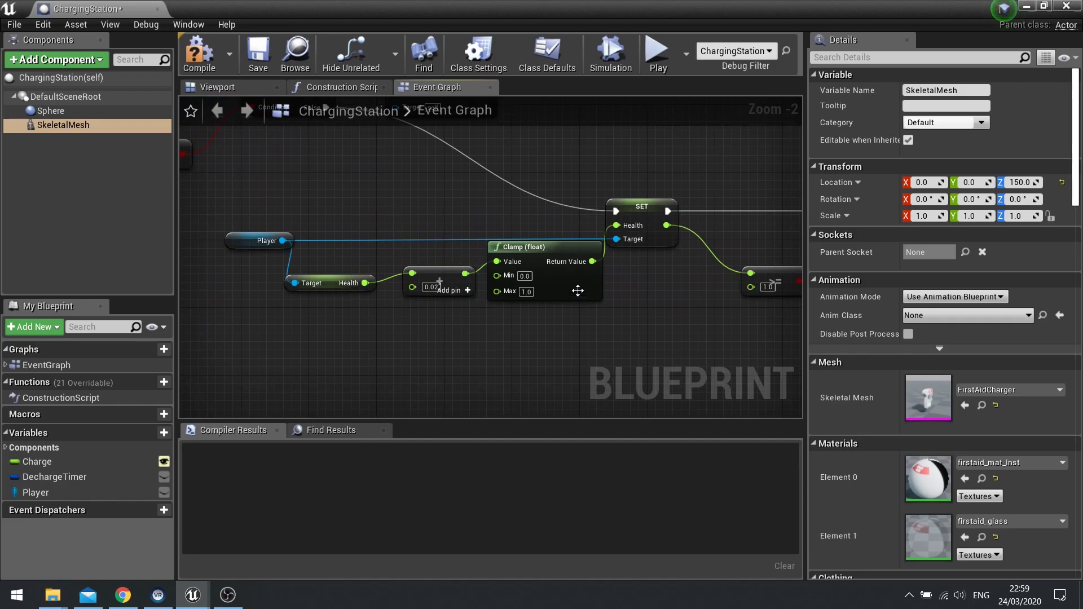
mouse_move(266, 222)
left_mouse_down()
mouse_move(634, 319)
mouse_move(596, 292)
left_mouse_up()
right_click_drag(596, 293, 408, 341)
right_click_drag(457, 199, 755, 312)
scroll(514, 290, "down", 1)
right_click_drag(439, 321, 727, 290)
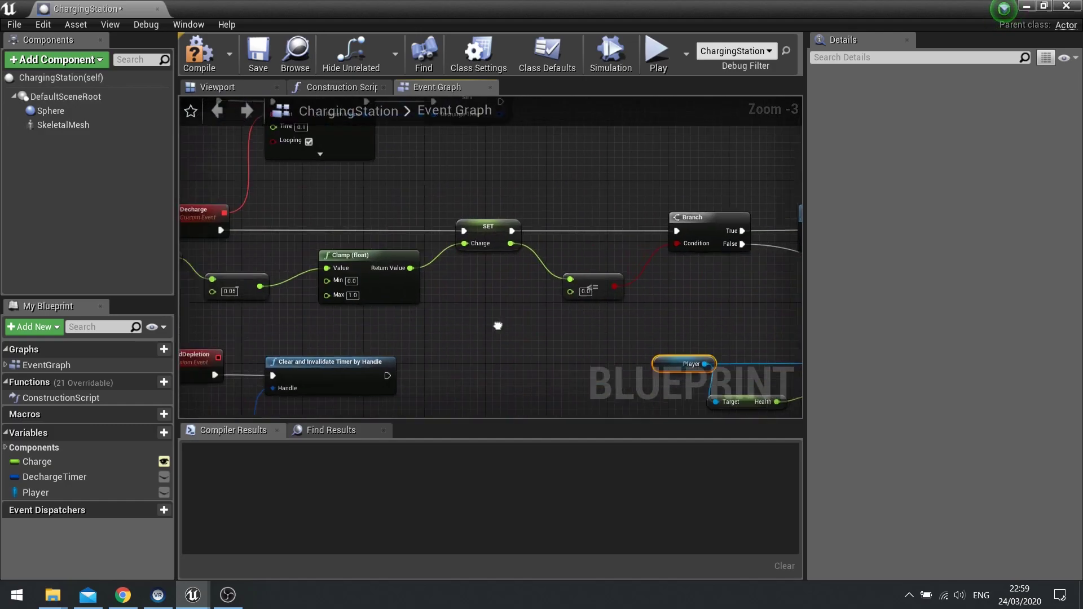
right_click_drag(488, 326, 706, 276)
right_click_drag(679, 312, 600, 404)
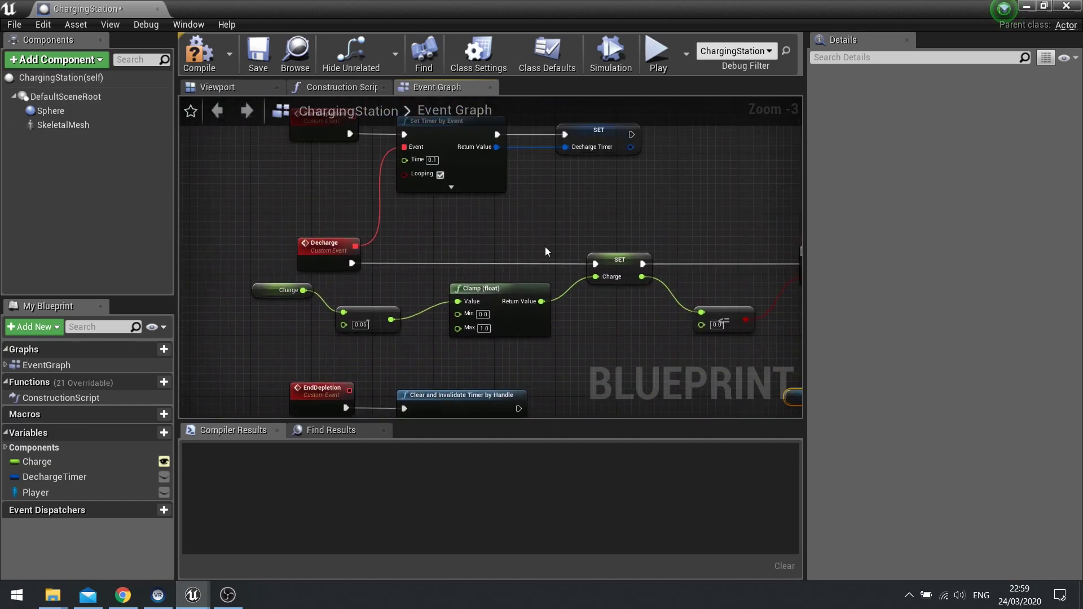
Move the EndDepletion event with its timer-clearing nodes further down, away from the Decharge chain.
mouse_move(607, 280)
right_mouse_down()
mouse_move(584, 360)
mouse_move(459, 269)
mouse_move(608, 288)
right_mouse_up()
right_click_drag(526, 285, 521, 199)
left_click_drag(536, 326, 299, 207)
left_click_drag(493, 237, 499, 321)
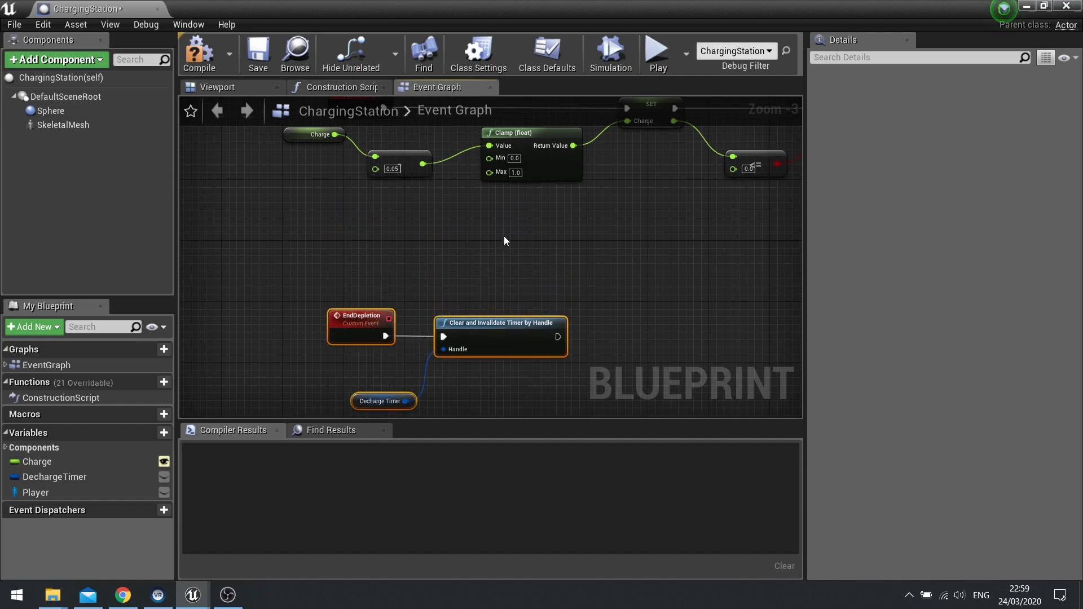
Shift the Decharge event with its Charge, subtract and Clamp nodes away from the SET Charge node to make room.
right_click_drag(505, 237, 519, 328)
left_click_drag(547, 296, 345, 194)
left_click_drag(540, 224, 396, 228)
left_click(546, 267)
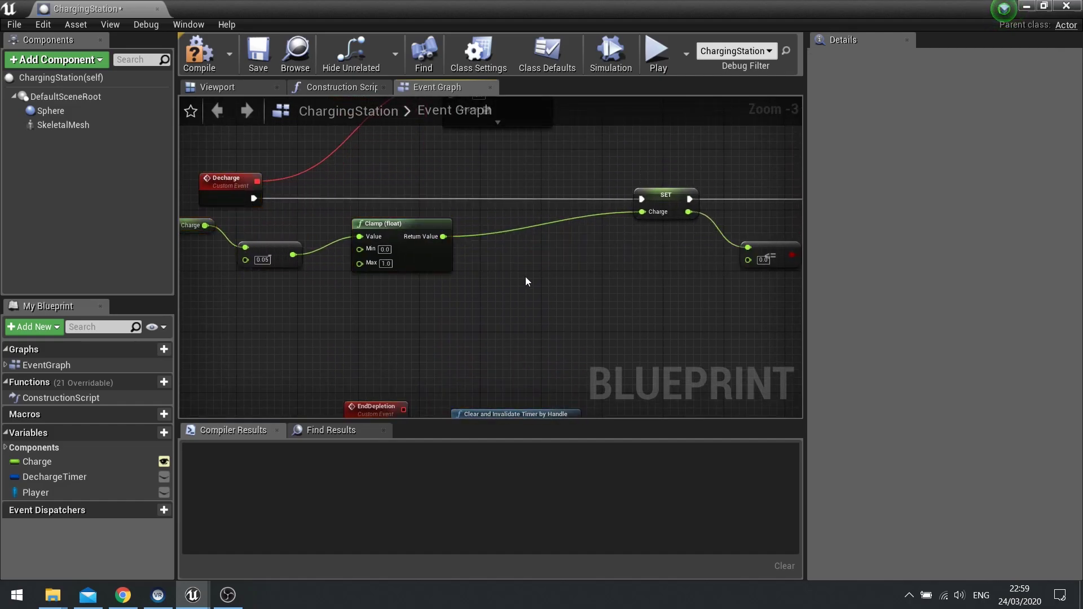
Place a Skeletal Mesh reference above the Clamp node and create a Set Scalar Parameter Value on Materials node from it.
right_click_drag(532, 274, 496, 228)
left_click_drag(70, 127, 487, 187)
right_click_drag(542, 203, 429, 207)
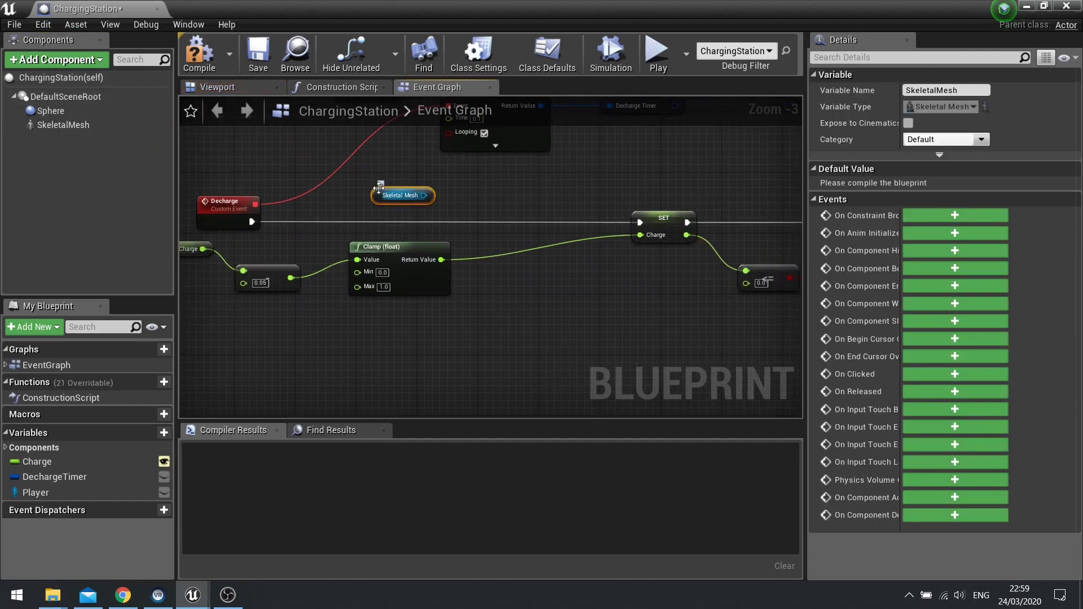
left_click(372, 199)
left_click_drag(373, 199, 455, 211)
type("set scal")
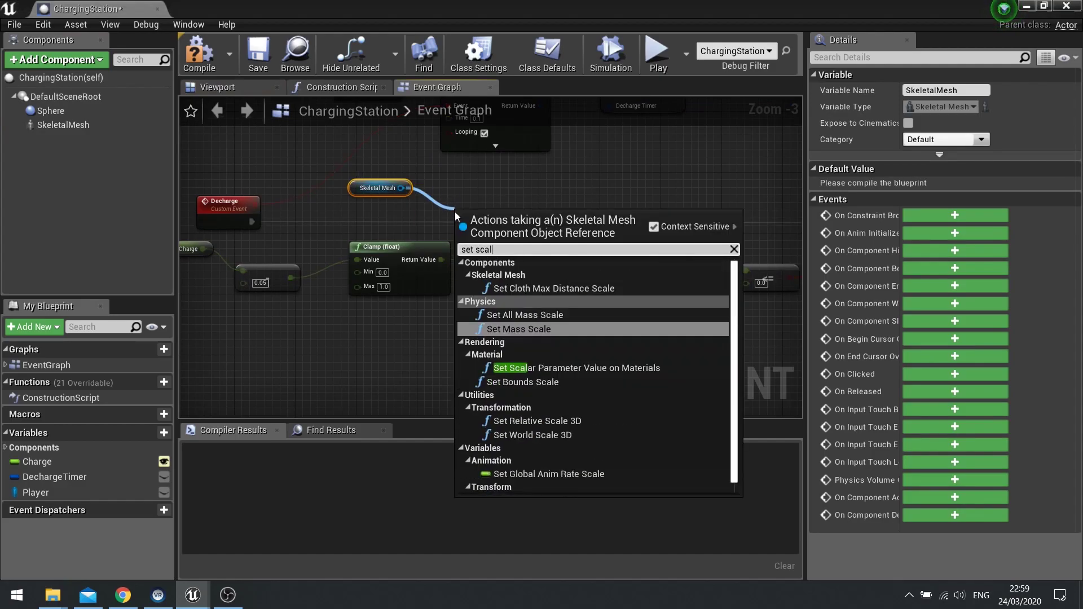
left_click(578, 368)
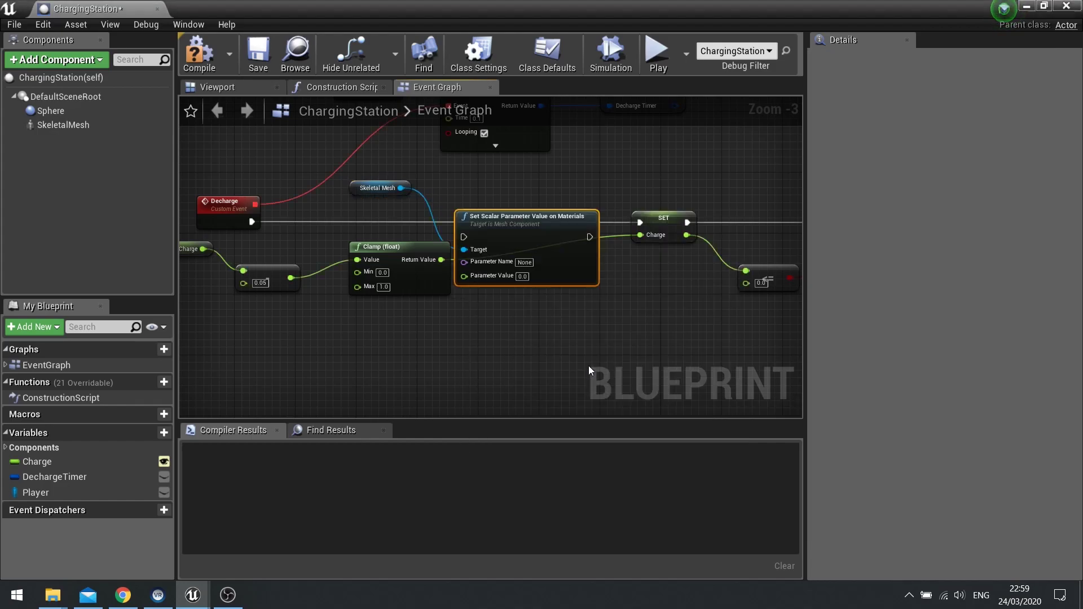
Wire the Set Scalar Parameter Value on Materials node into the execution flow between the Decharge event and SET Charge.
left_click_drag(523, 214, 538, 199)
left_click_drag(480, 221, 252, 222)
left_click_drag(609, 222, 639, 222)
right_click_drag(522, 309, 434, 313)
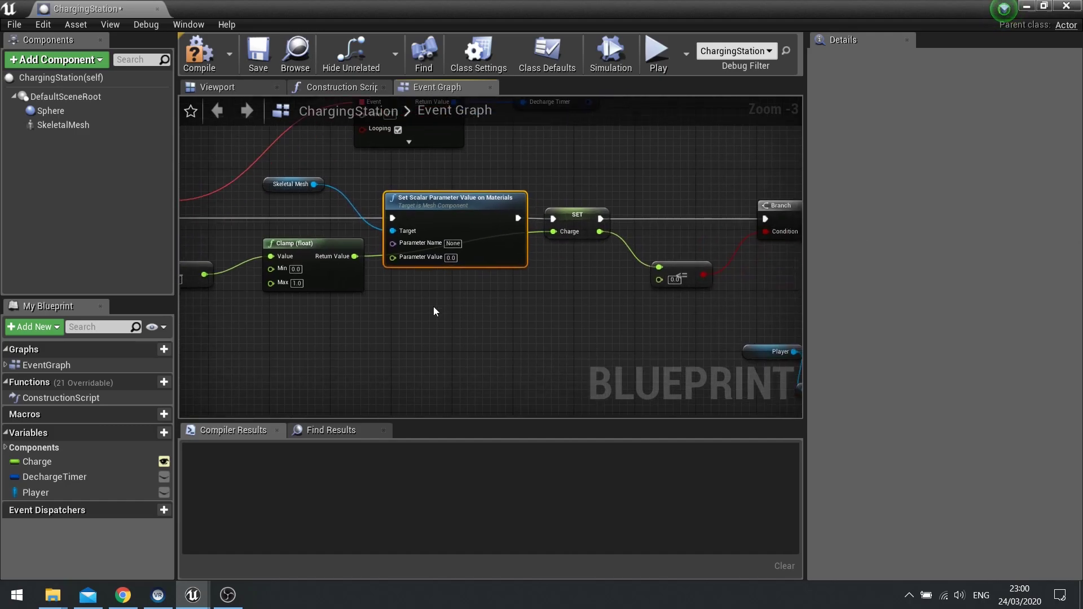
Set the scalar parameter node's Parameter Name to Charge, feed its Parameter Value from the Clamp result, and compile the blueprint.
scroll(417, 289, "up", 2)
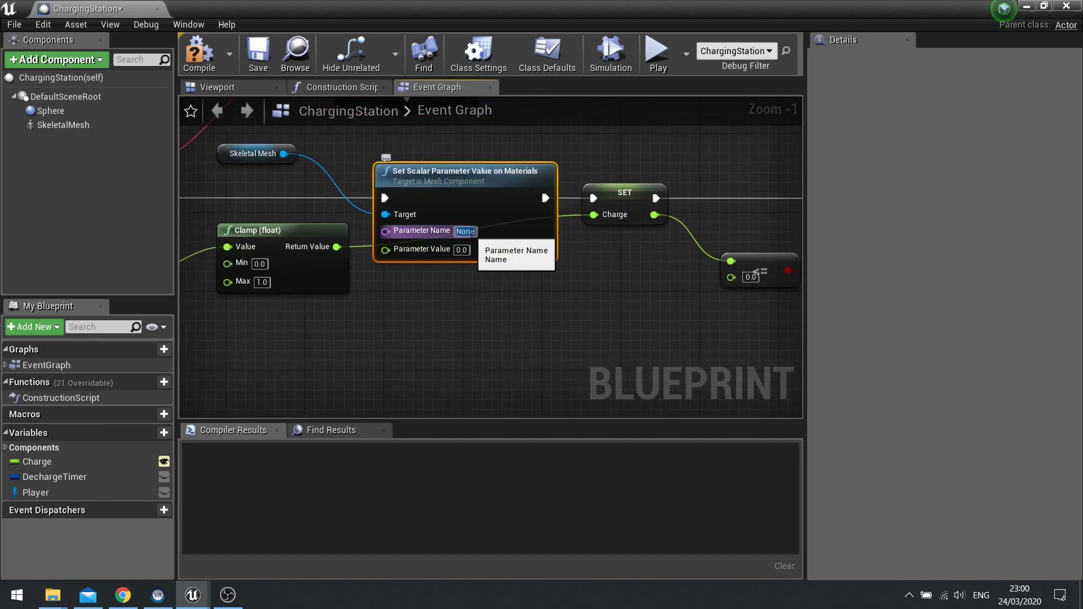
type("Charge")
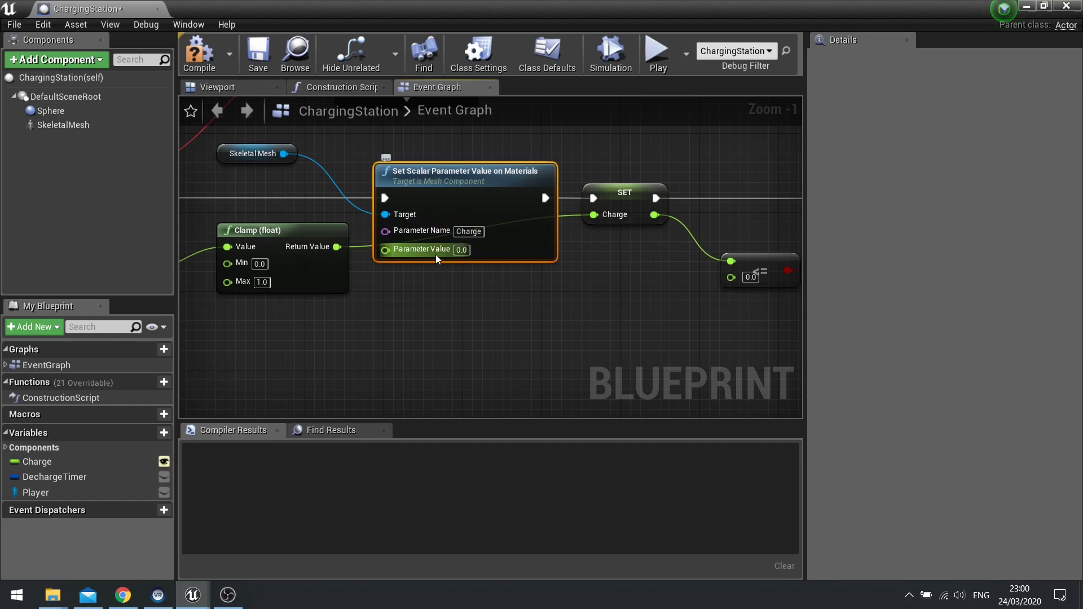
left_click_drag(390, 252, 391, 251)
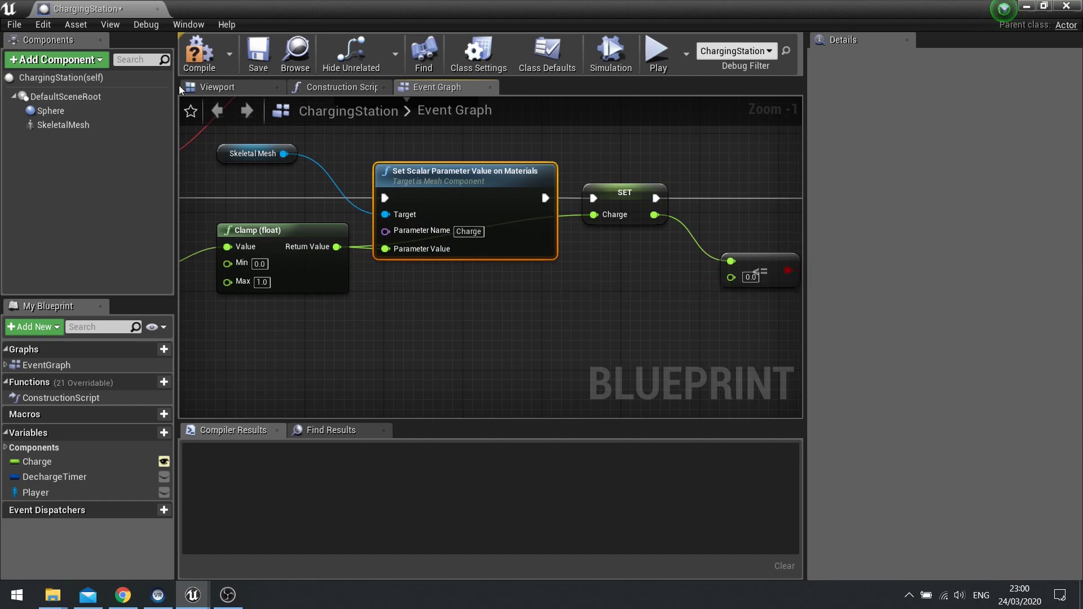
left_click(198, 52)
right_click_drag(430, 306, 563, 296)
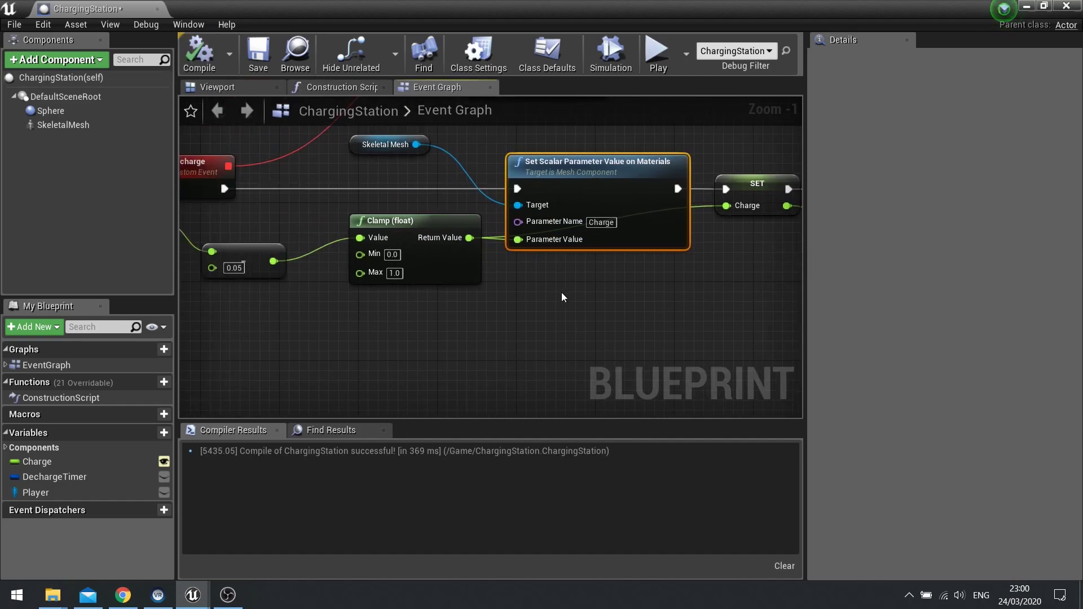
Play the level, walk up to the first aid charger and use it to test how its green fluid depletes.
left_click(1066, 6)
right_click_drag(677, 187, 720, 193)
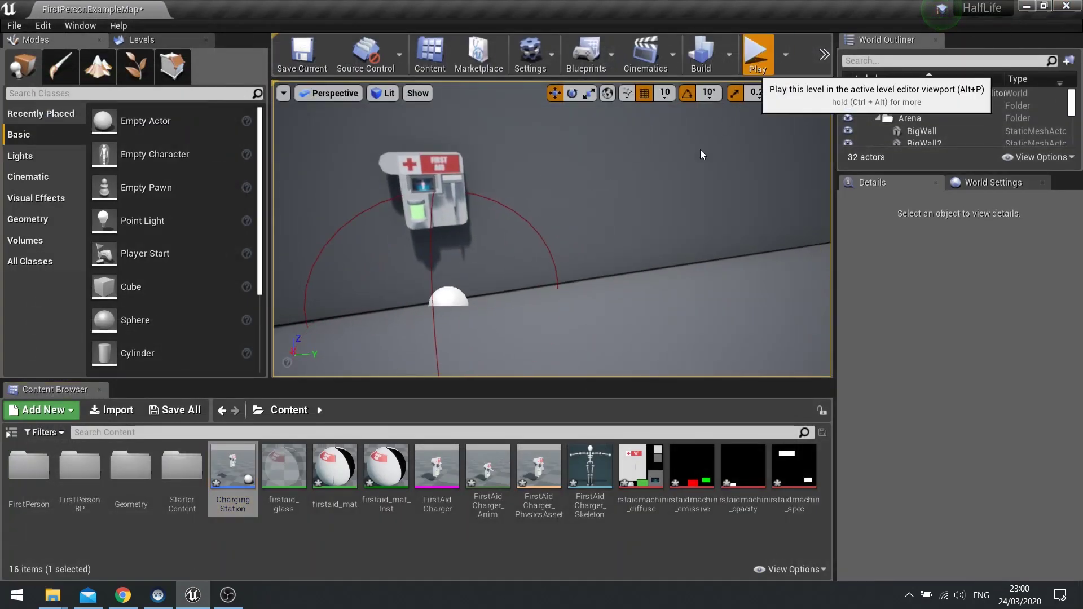
left_click(653, 161)
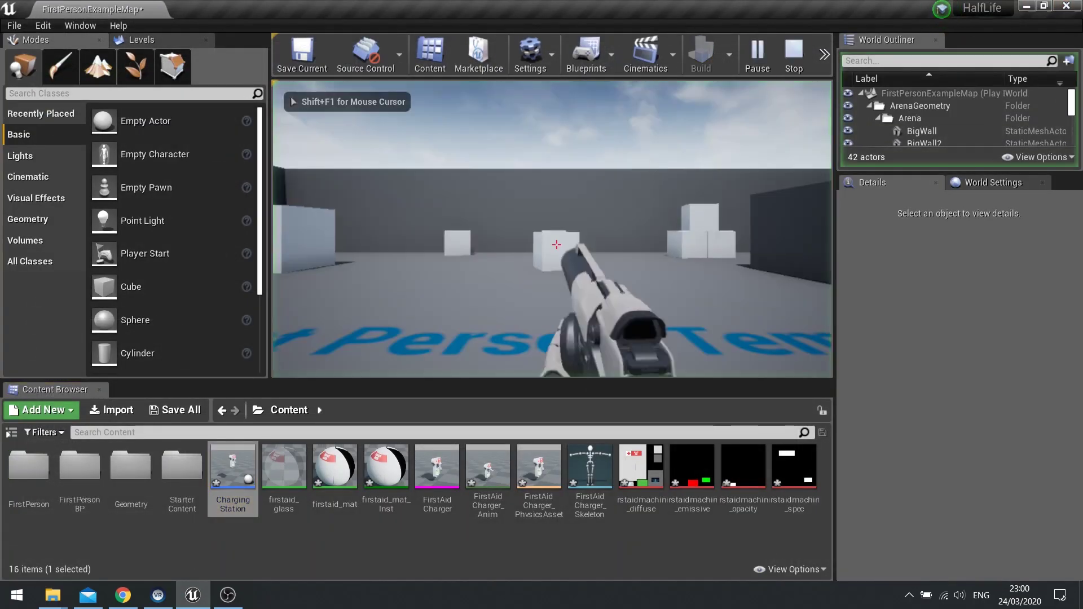
key("w")
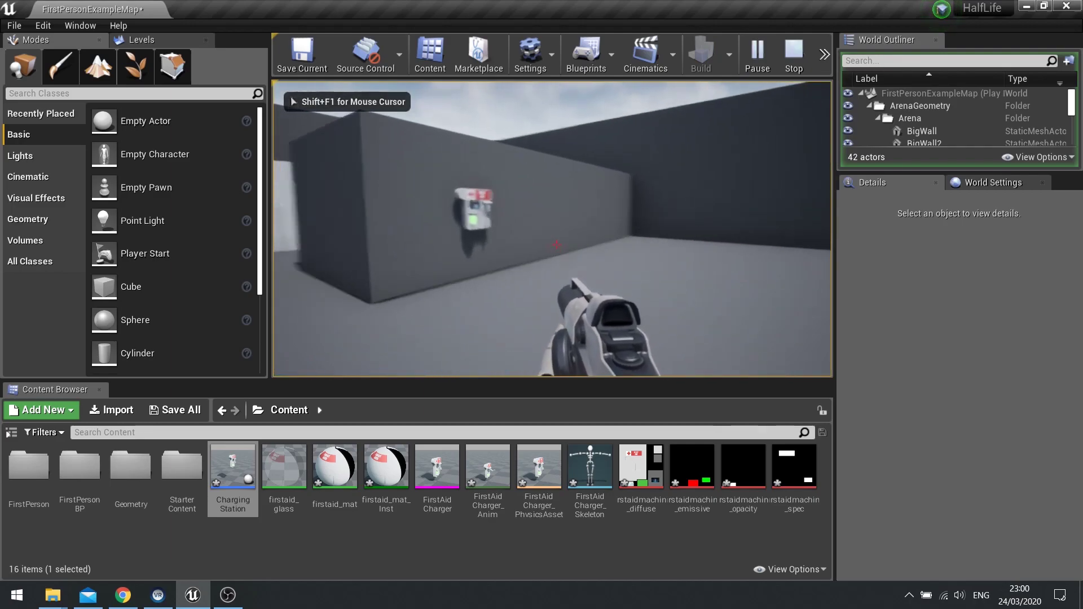
key("w")
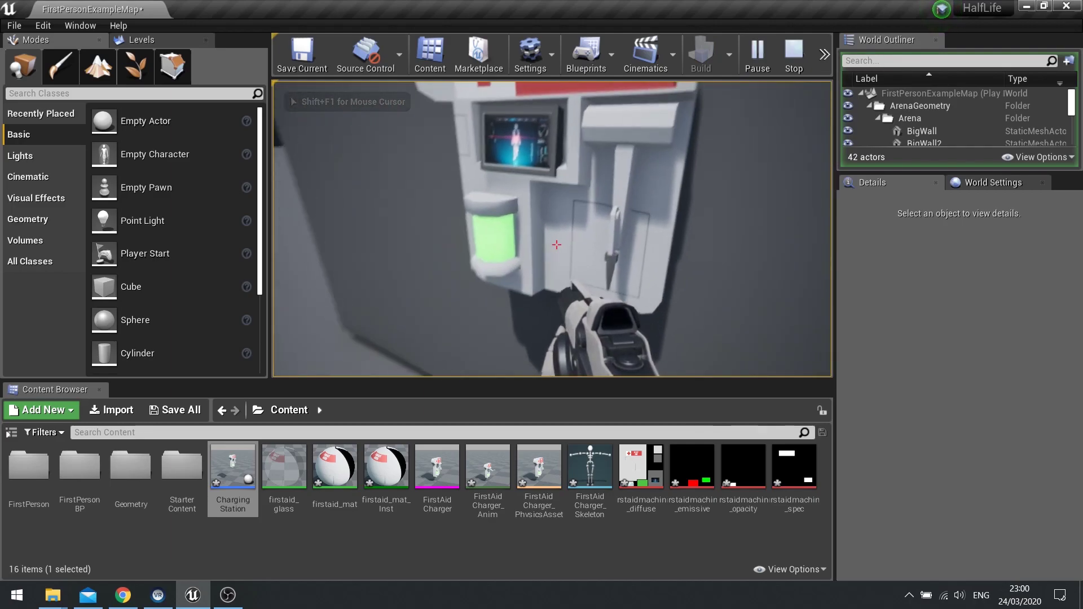
key("e")
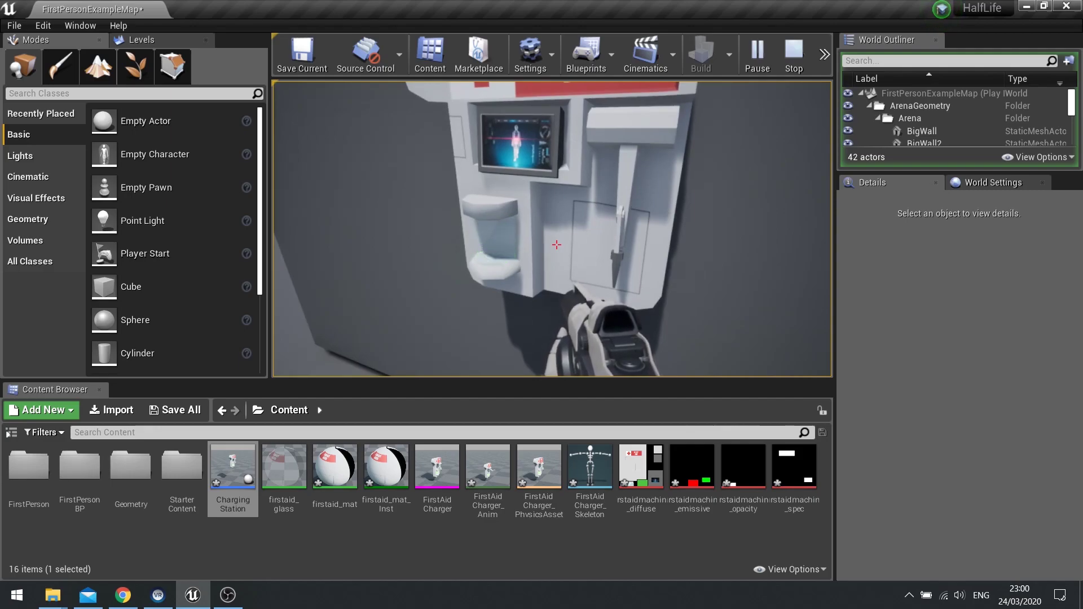
key("s")
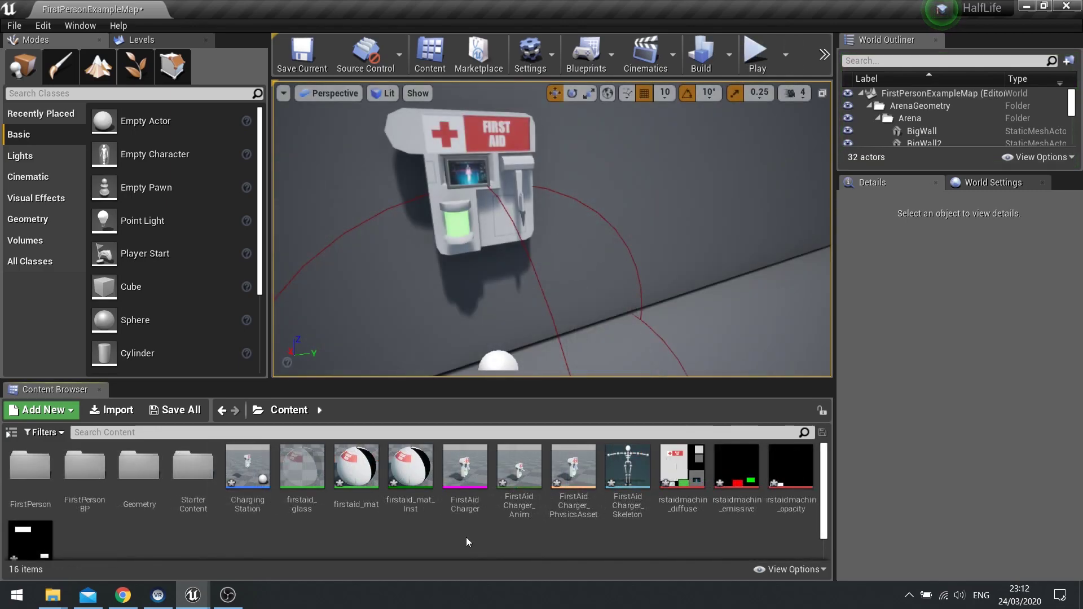
Open the FirstAidCharger_Anim sequence to preview its motion, and return to the level editor.
left_click(516, 500)
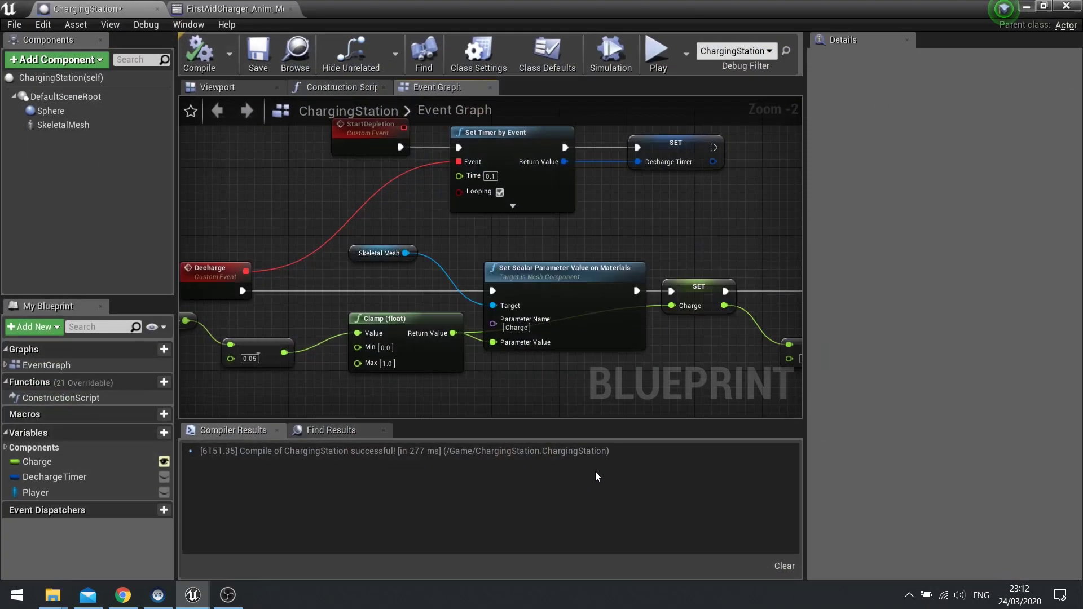
key("alt+Tab")
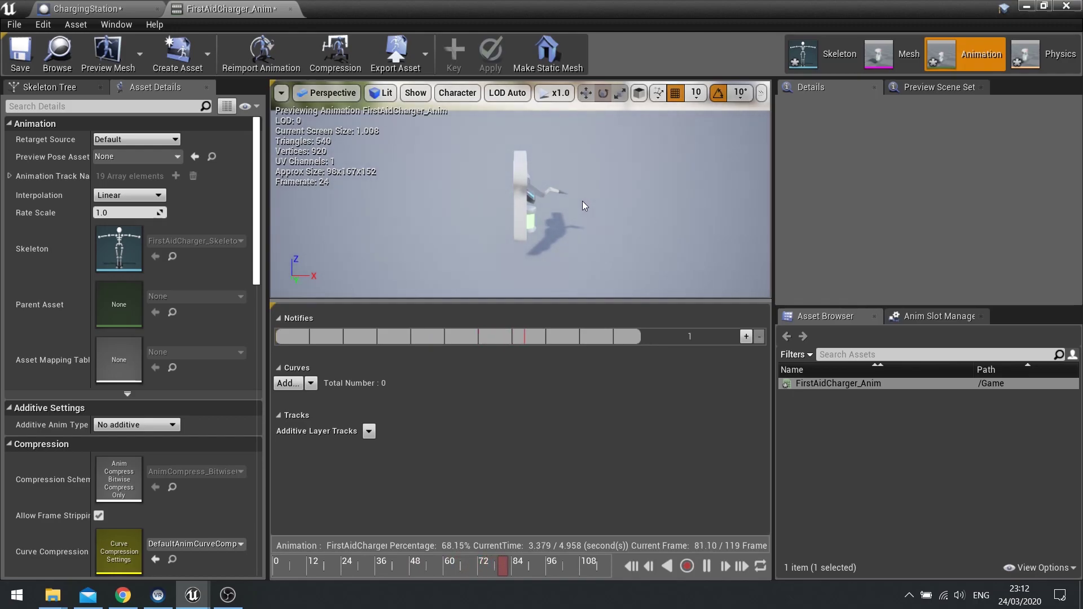
left_click(290, 9)
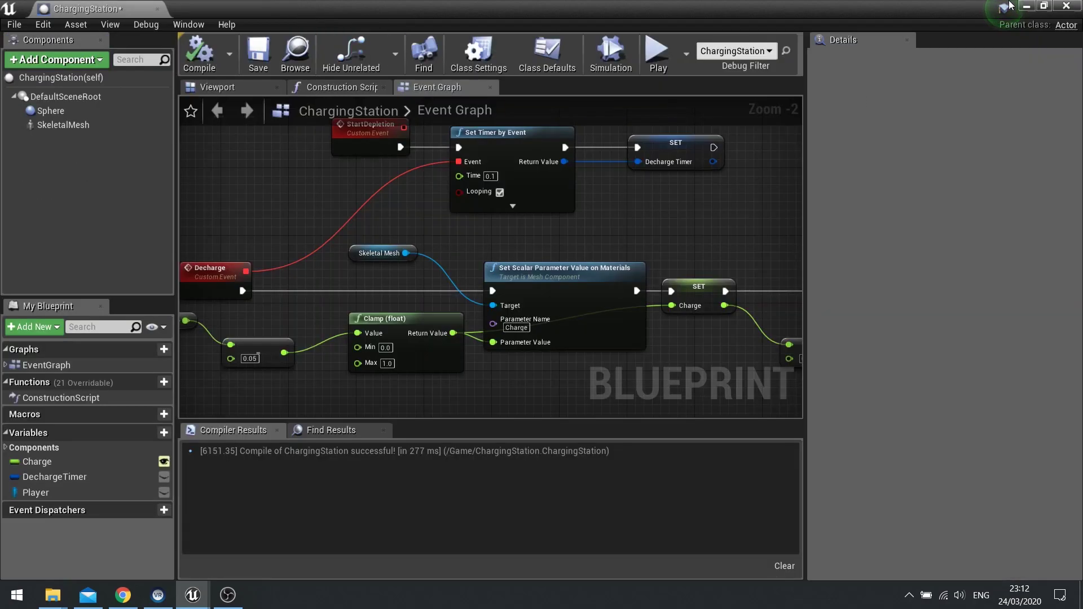
left_click(1026, 6)
Create an animation montage from the FirstAidCharger_Anim sequence.
right_click(522, 484)
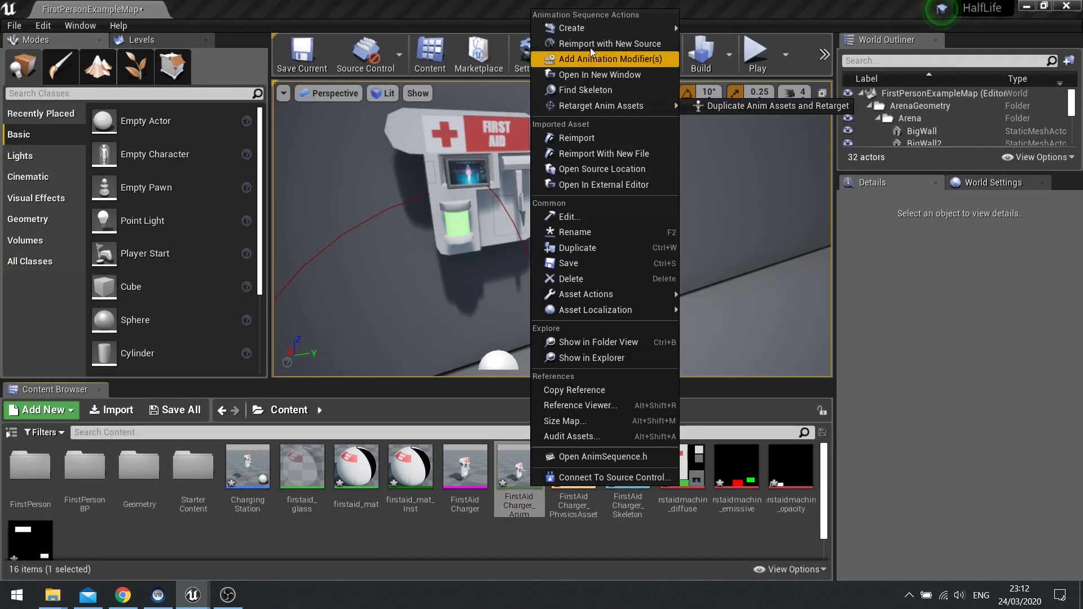
mouse_move(591, 28)
left_click(718, 46)
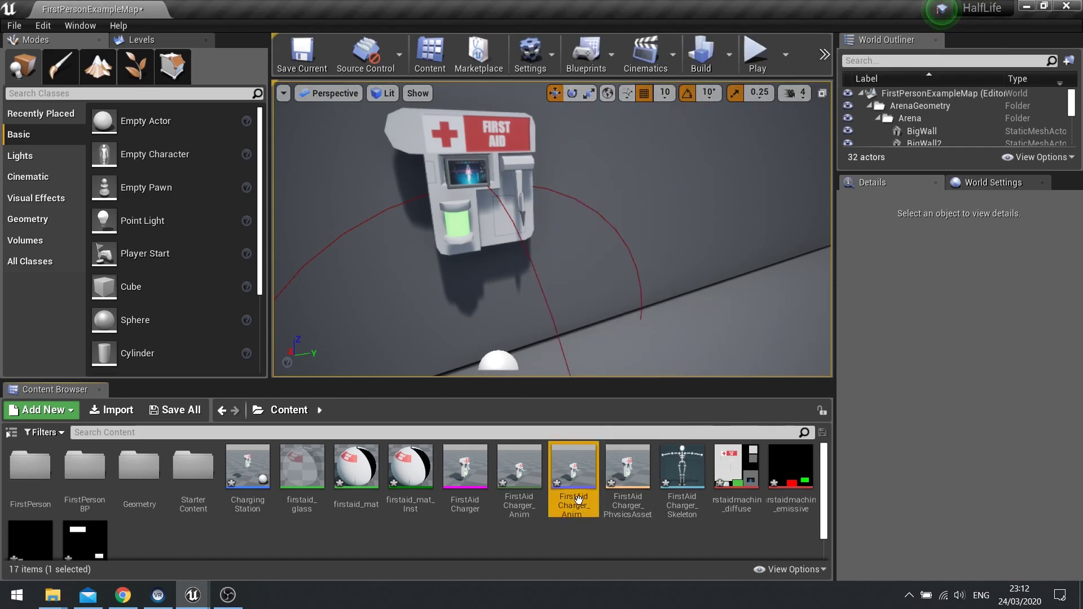
Create an Animation Blueprint targeting FirstAidCharger_Skeleton and name it FirstAid_Anim.
right_click(510, 537)
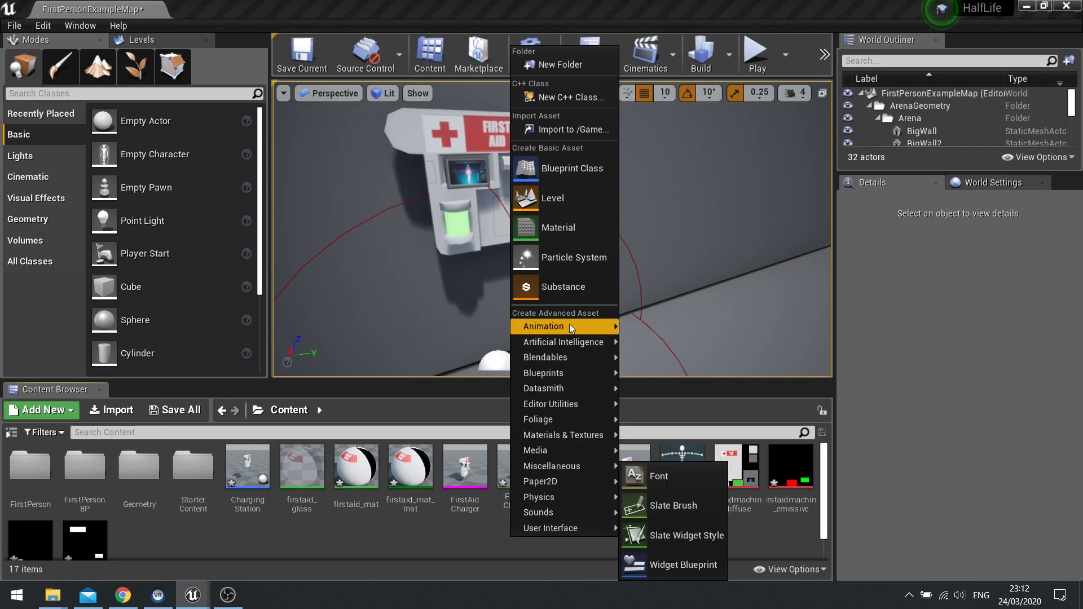
mouse_move(570, 325)
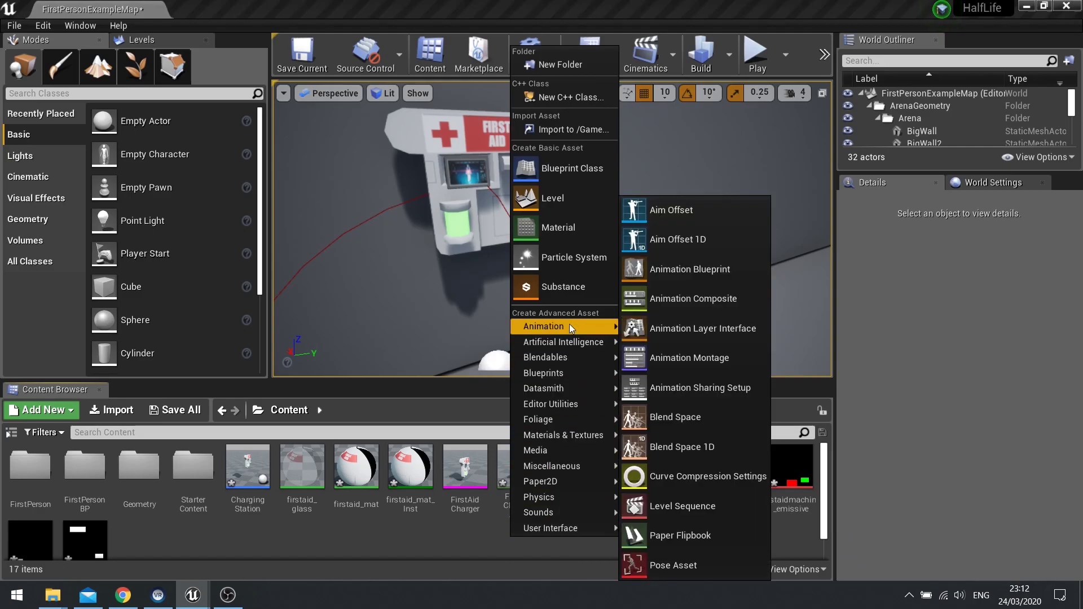
left_click(701, 274)
left_click(557, 358)
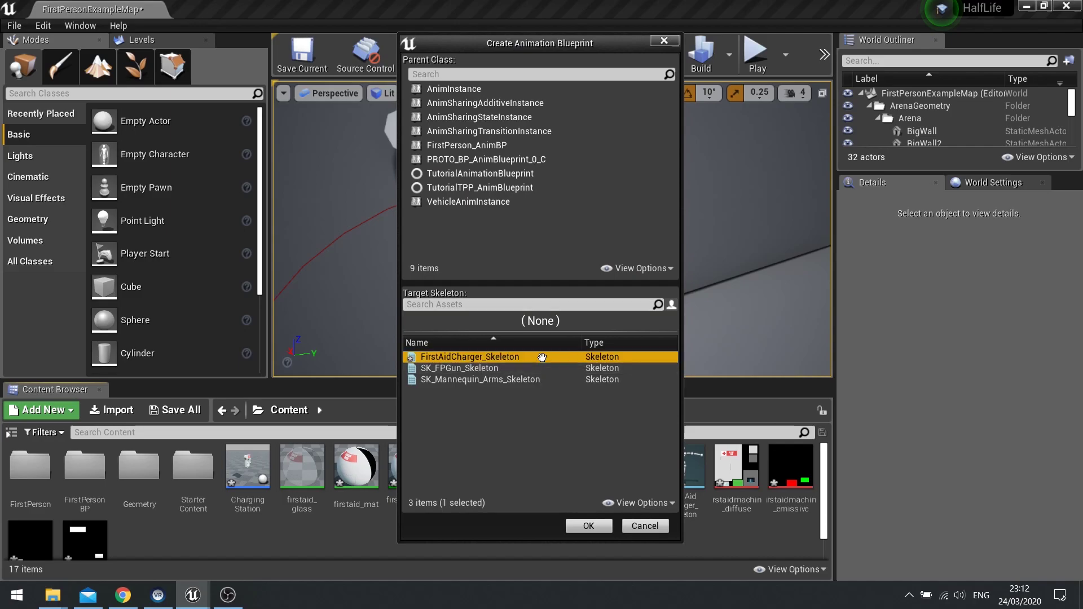
left_click(590, 525)
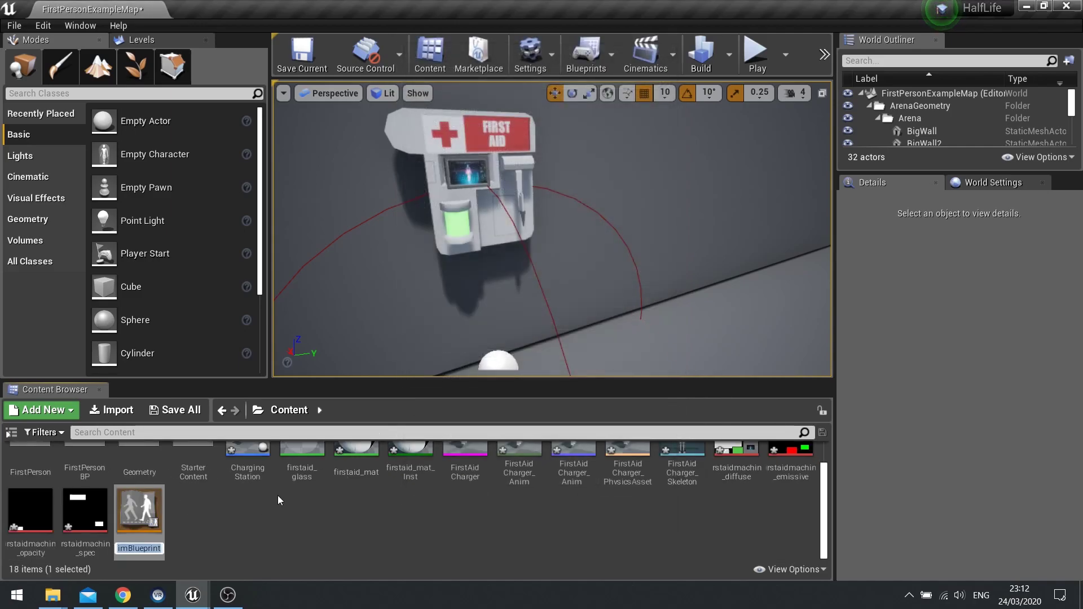
left_click(144, 546)
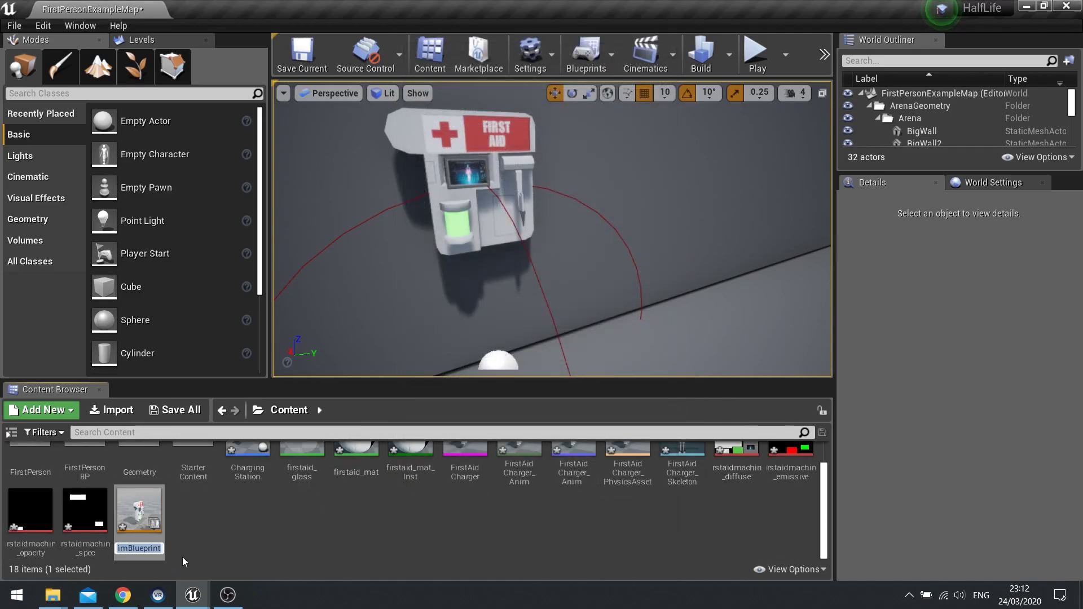
type("FirstAi")
type("d_Anim")
key("Return")
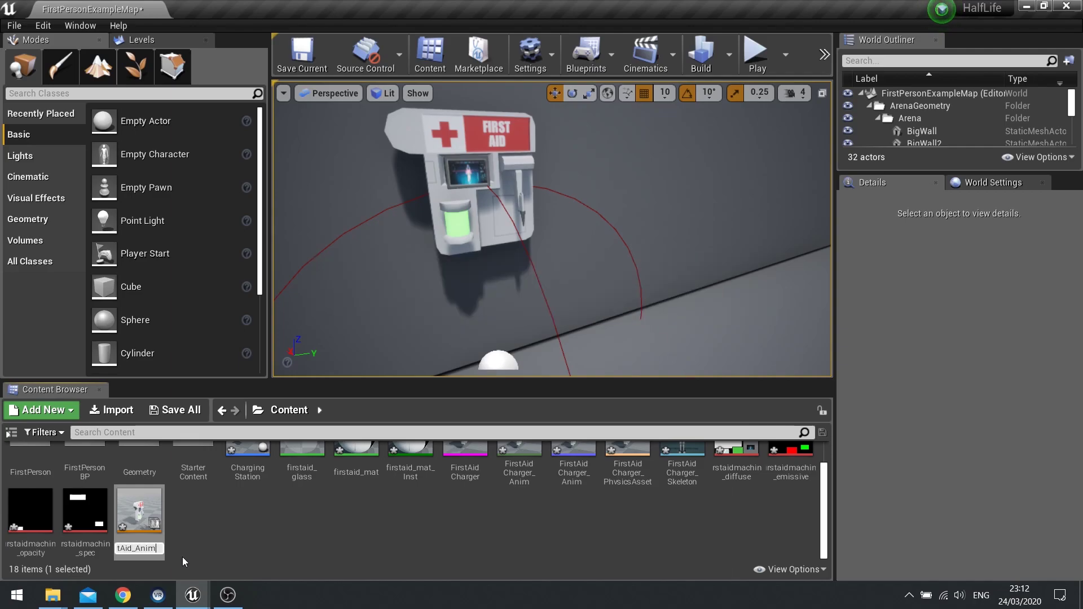
Open the FirstAid_Anim animation blueprint and bring up its AnimGraph.
double_click(274, 487)
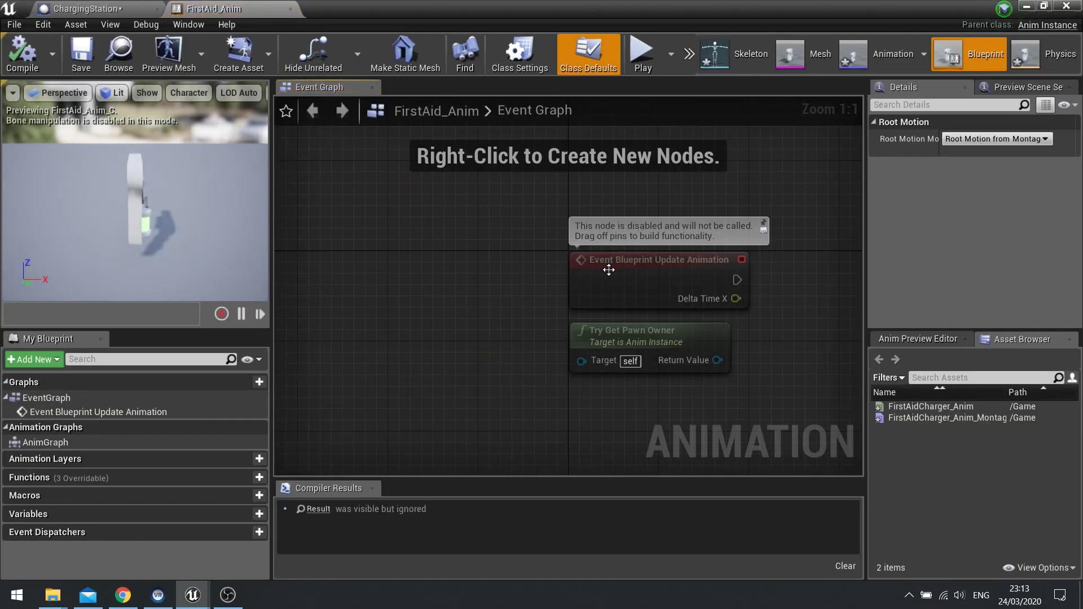
right_click_drag(609, 270, 462, 257)
right_click_drag(685, 304, 635, 332)
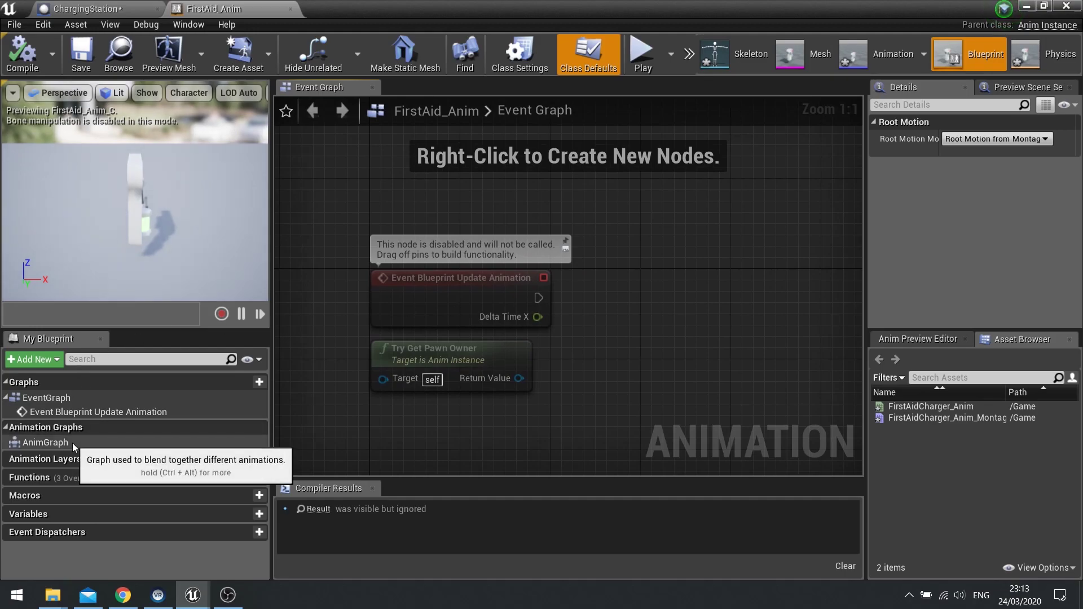
double_click(36, 443)
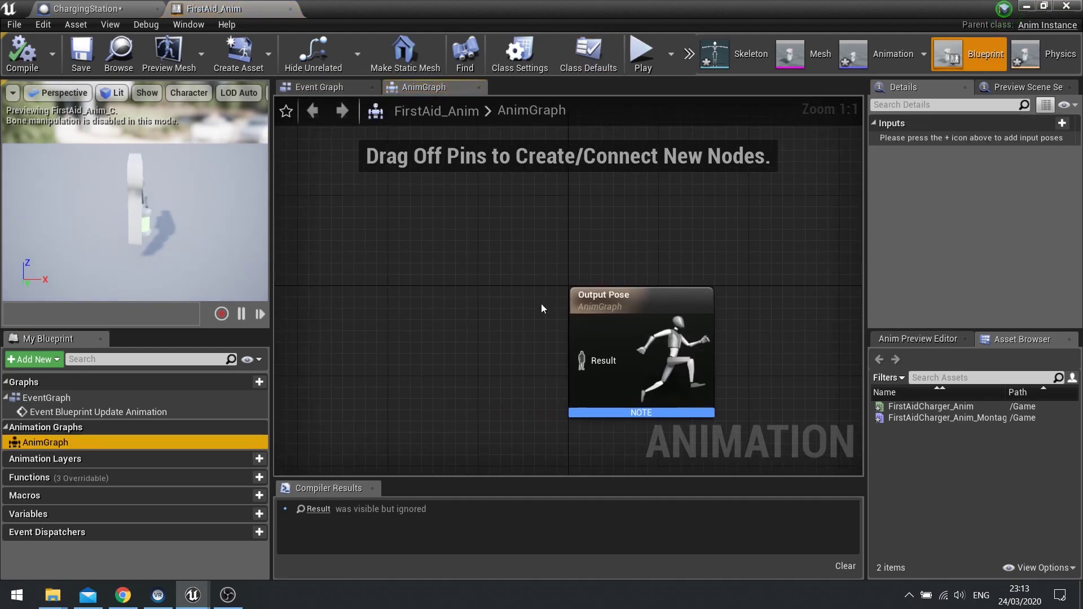
right_click_drag(539, 300, 585, 273)
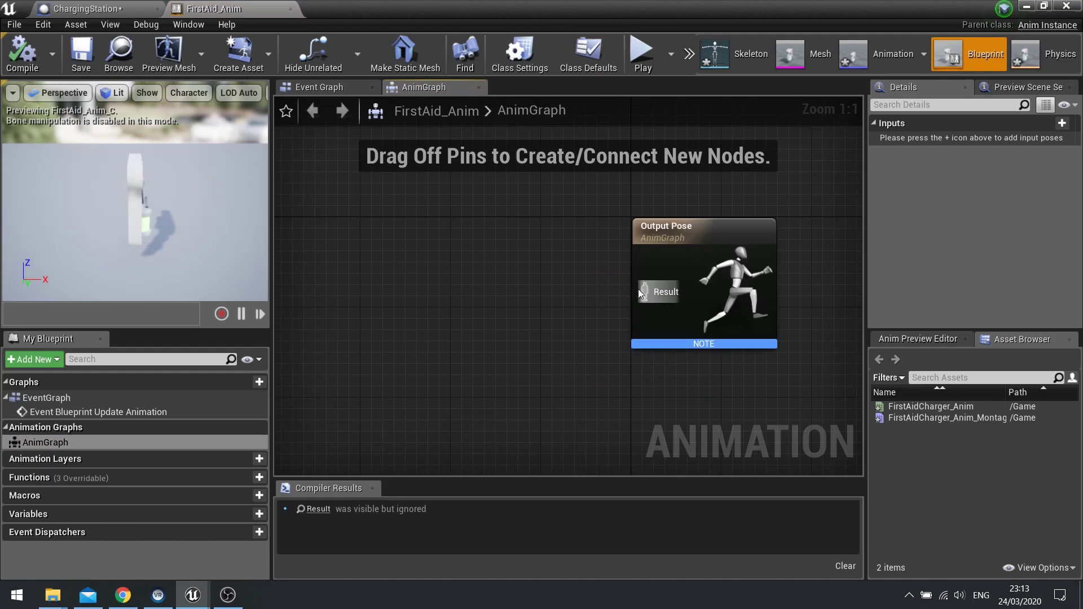
Add a montage Slot 'DefaultSlot' node to the AnimGraph beside the Output Pose node.
right_click(482, 295)
type("slot")
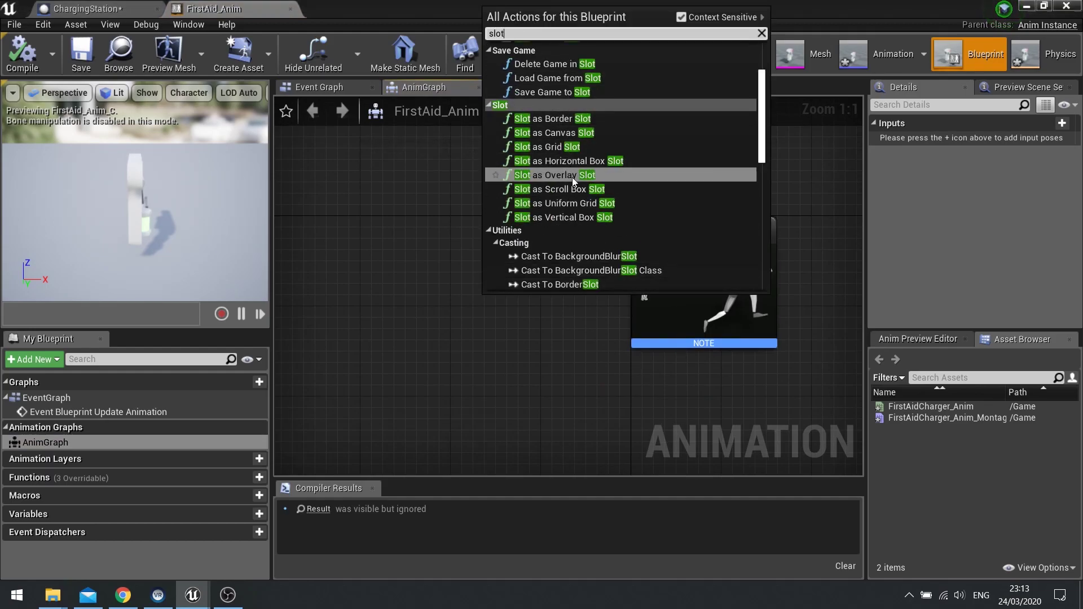
scroll(598, 202, "down", 3)
scroll(595, 199, "up", 6)
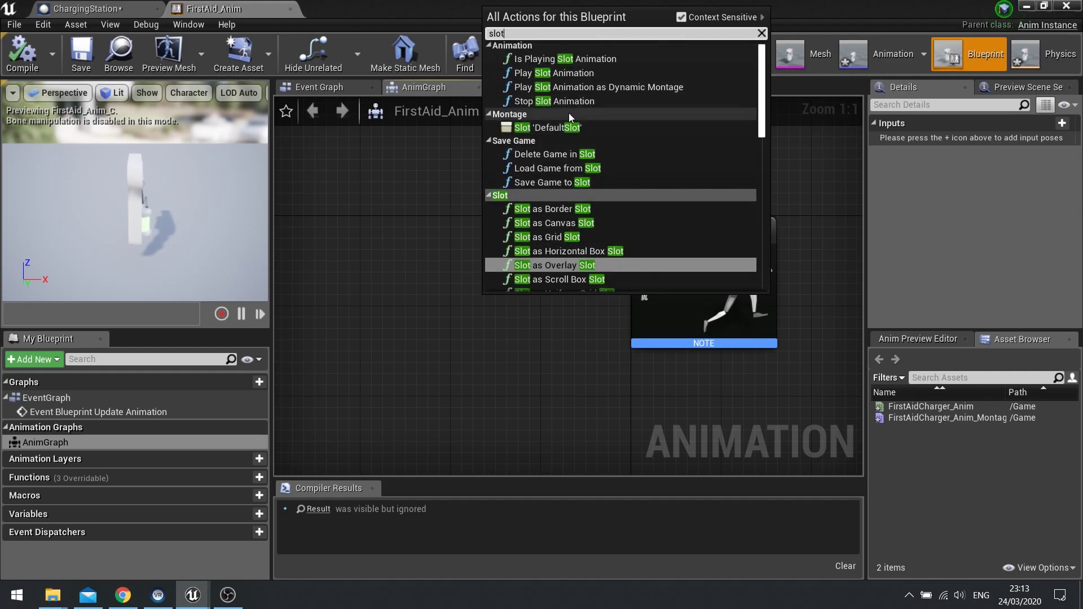
left_click(555, 128)
left_click_drag(536, 305, 449, 237)
Connect the DefaultSlot node to the Output Pose's Result, then save and close the animation blueprint.
left_click_drag(505, 271, 645, 278)
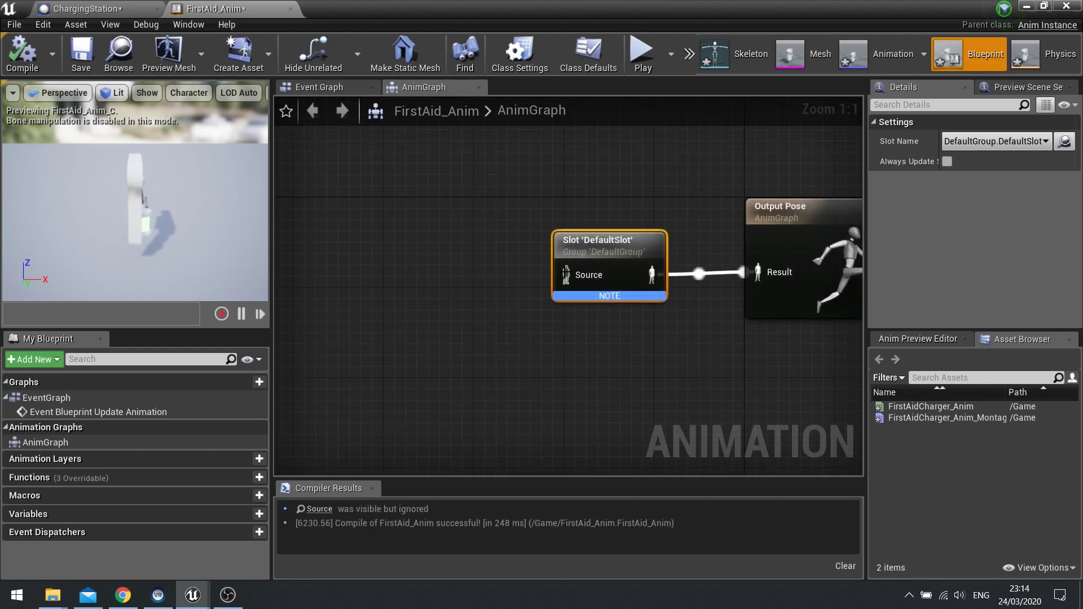
left_click_drag(621, 255, 596, 238)
right_click_drag(657, 333, 547, 333)
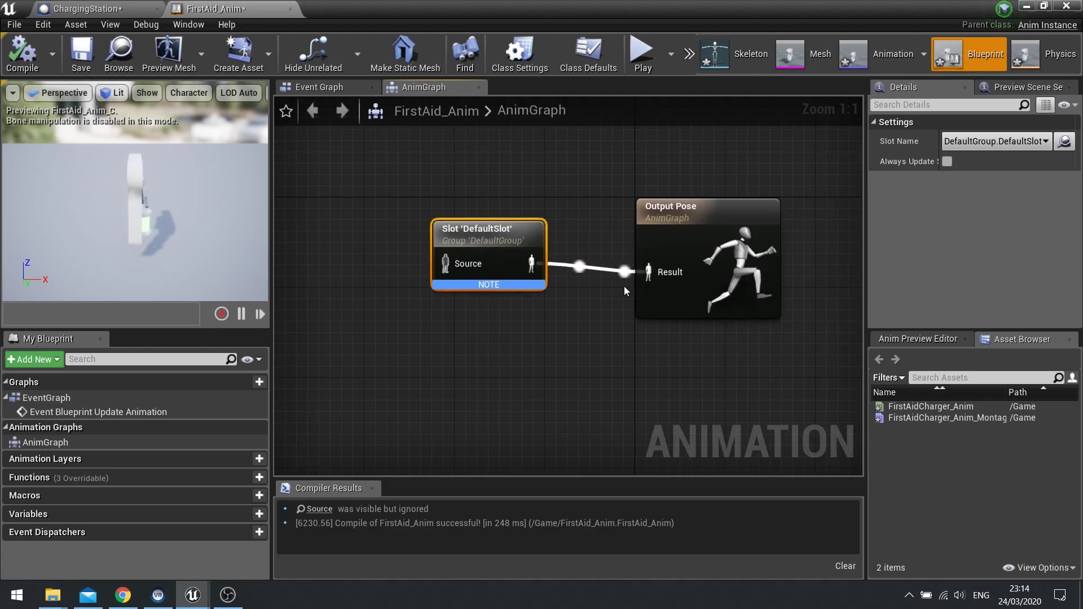
left_click(81, 53)
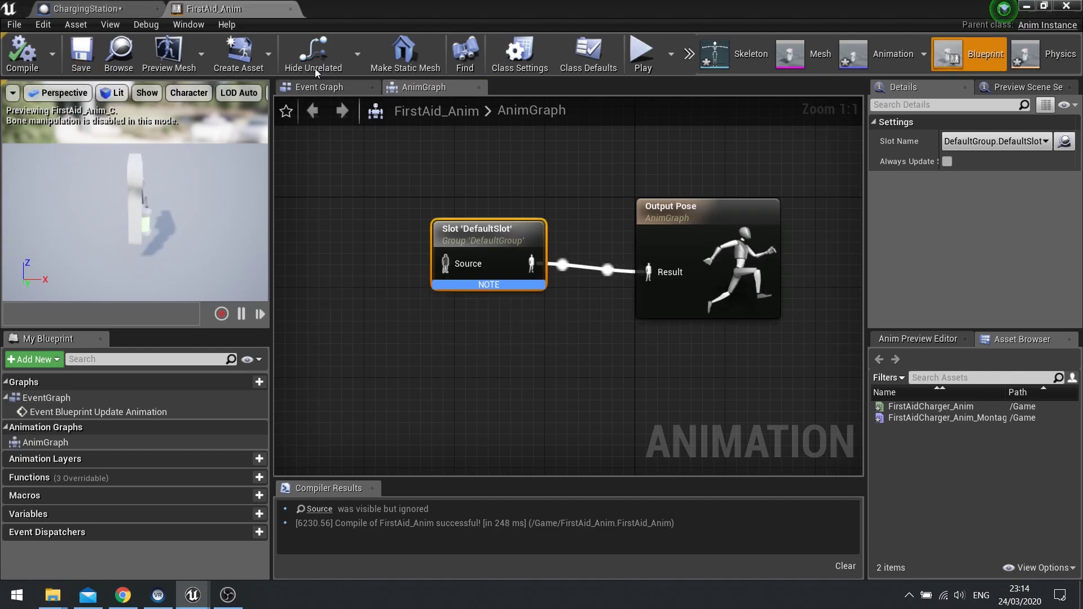
left_click(290, 9)
left_click(1026, 6)
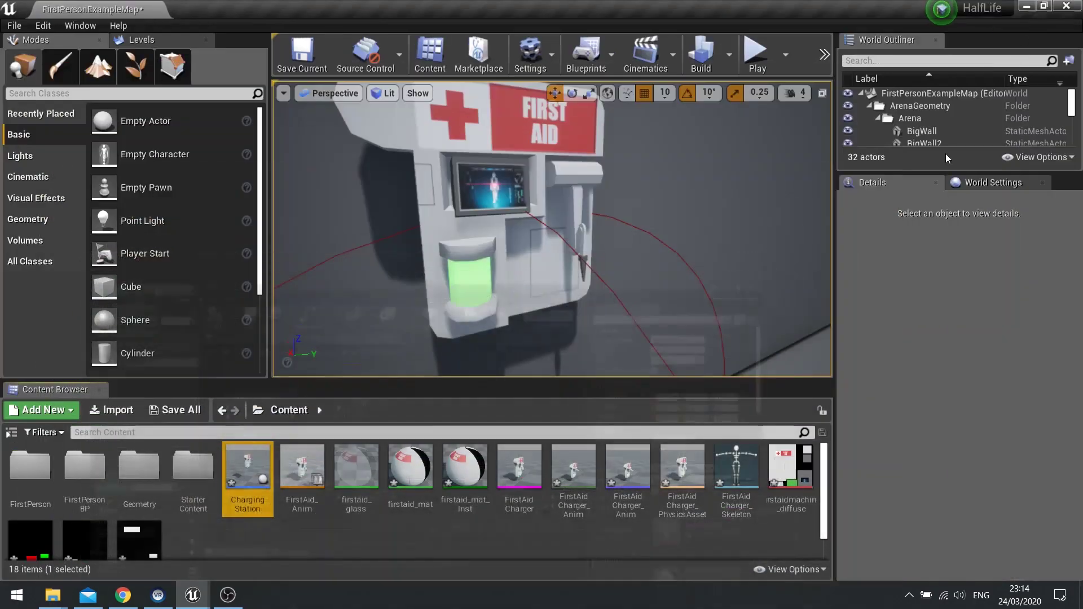
Open FirstAidCharger_Anim_Montage and add a montage section named StartLoop at about frame 48.
left_click(624, 505)
double_click(624, 508)
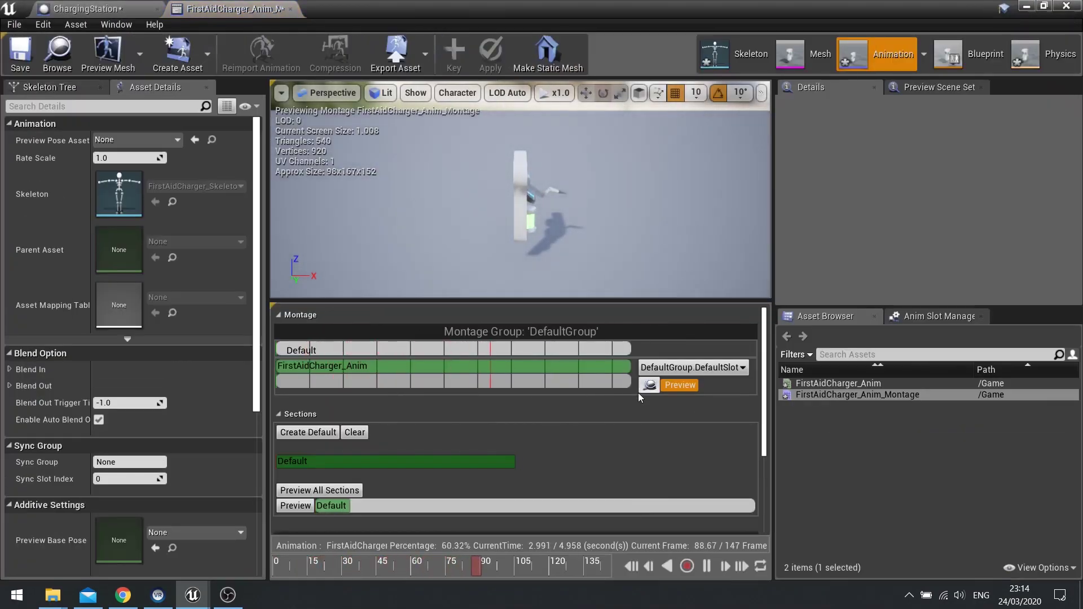
left_click(704, 567)
left_click_drag(524, 567, 365, 571)
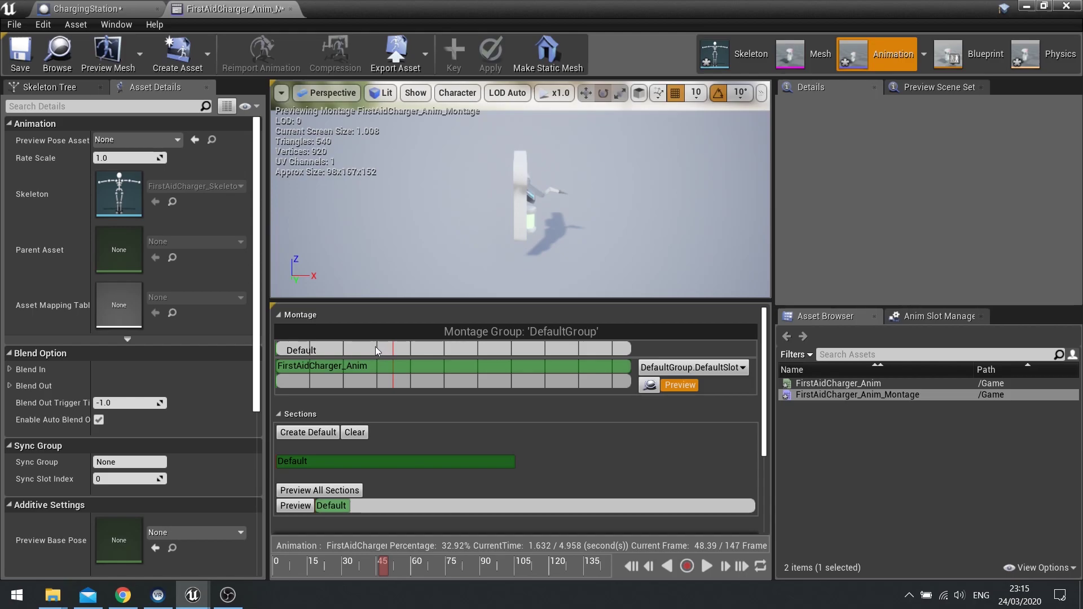
right_click(390, 350)
left_click(427, 368)
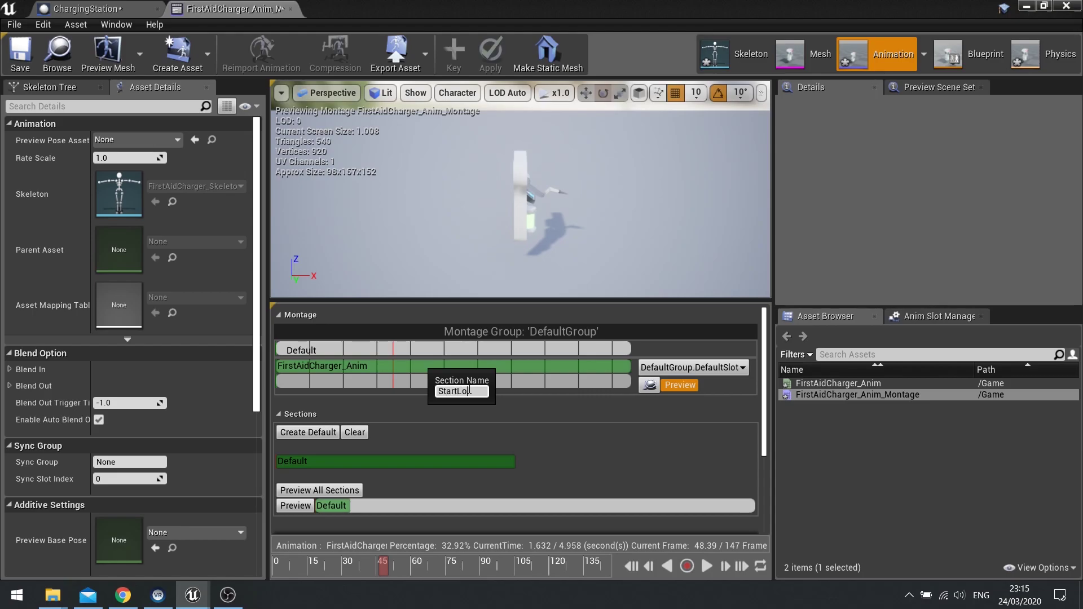
key("Return")
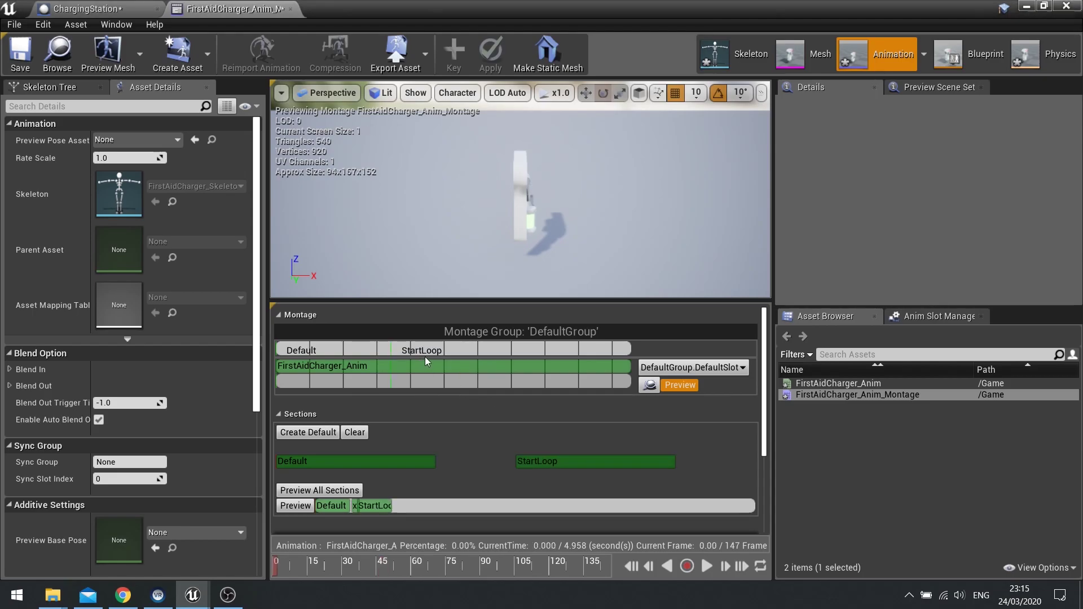
Scrub through the montage and link its StartLoop section to itself so that it loops.
left_click_drag(272, 571, 350, 565)
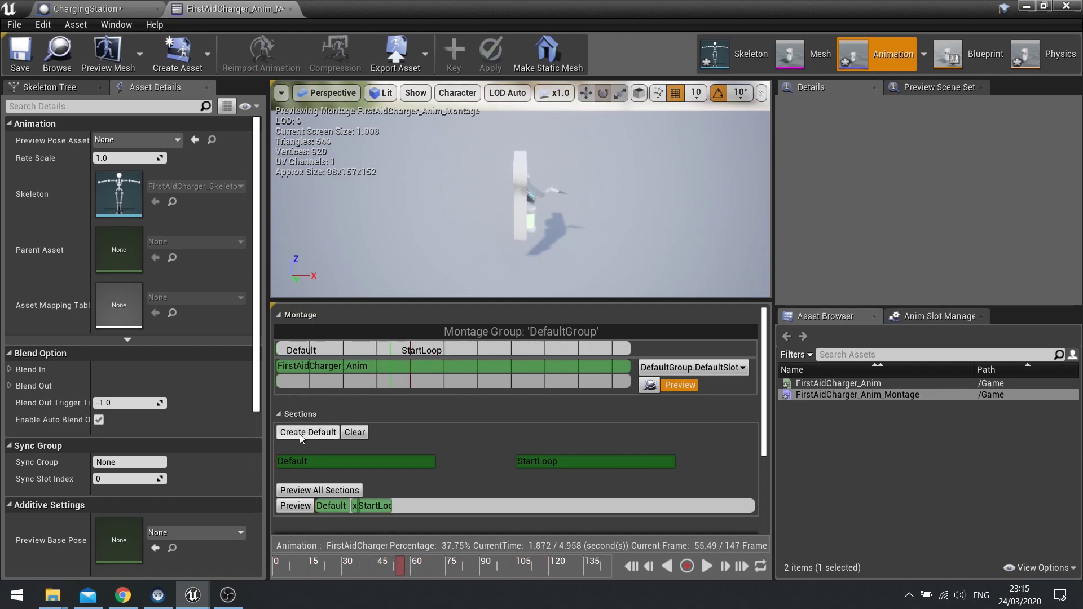
left_click(277, 316)
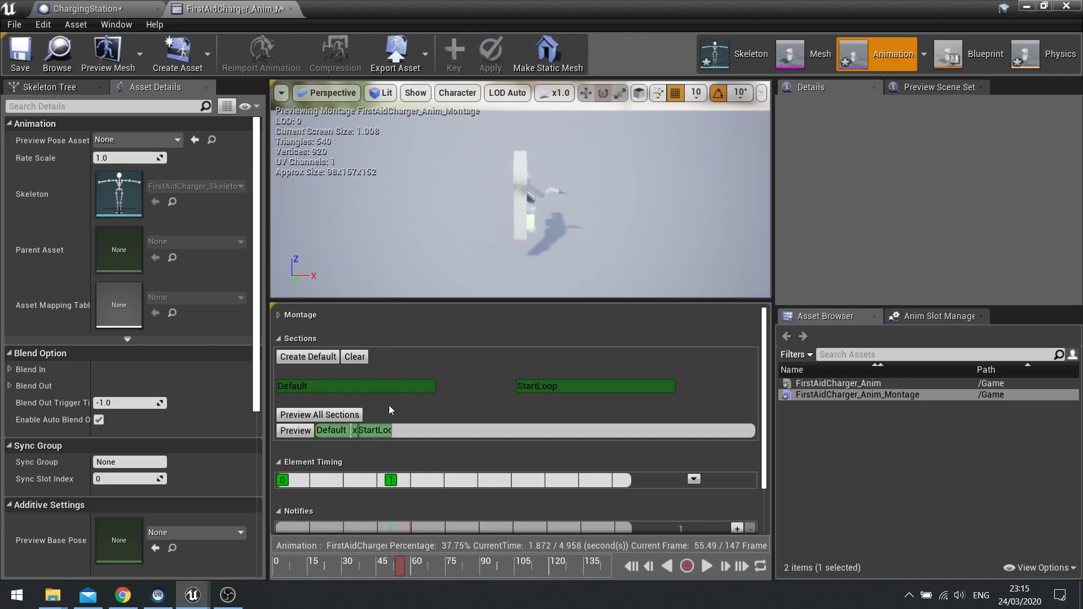
left_click_drag(393, 566, 357, 563)
left_click(377, 431)
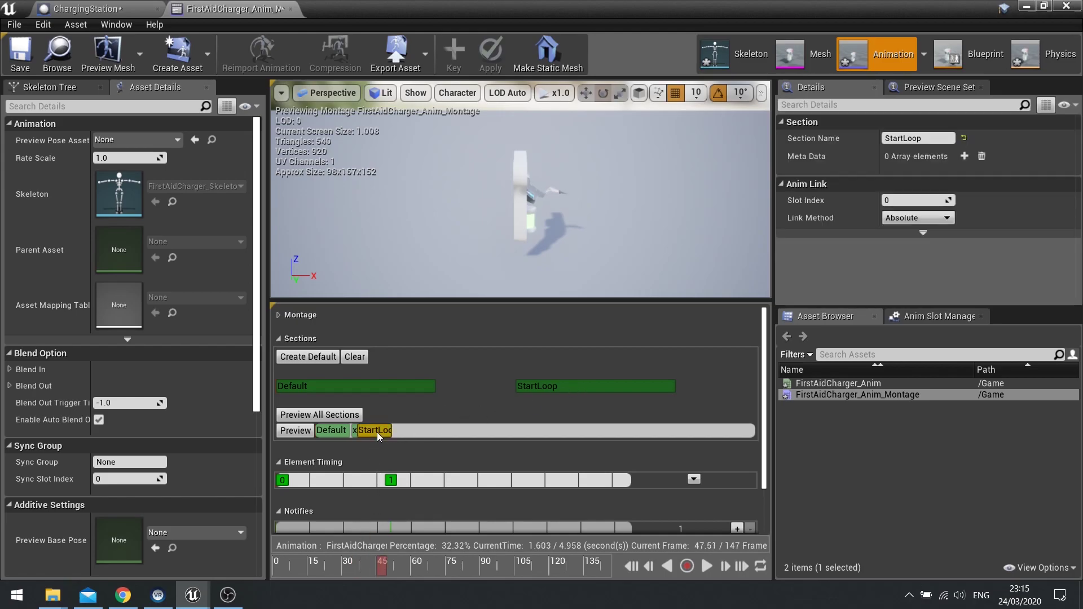
left_click(553, 387)
Play the montage to check the StartLoop looping, and save and close FirstAidCharger_Anim_Montage.
left_click(706, 566)
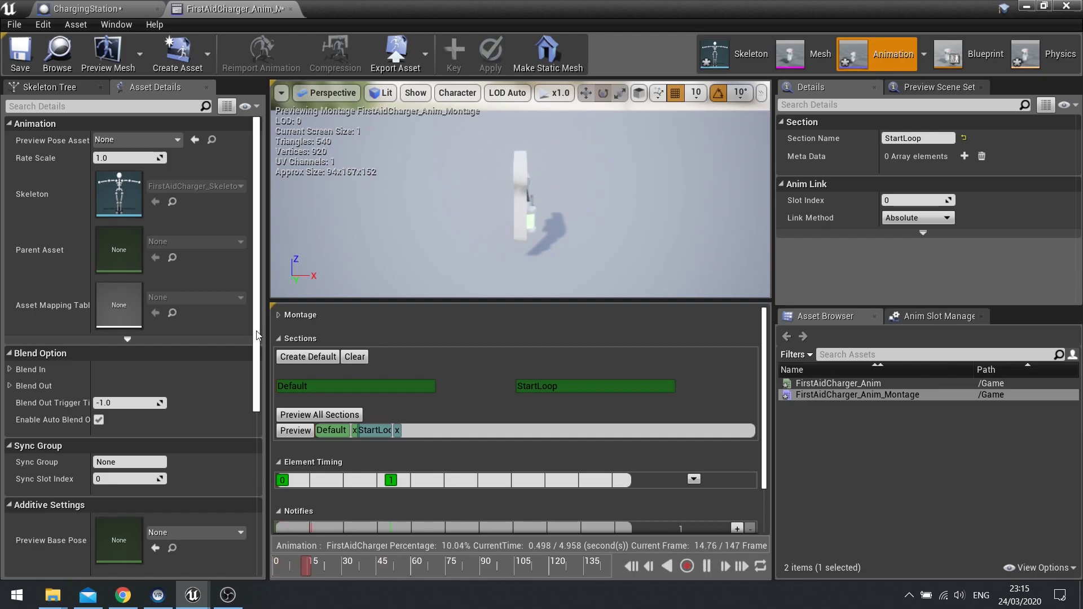
left_click(278, 317)
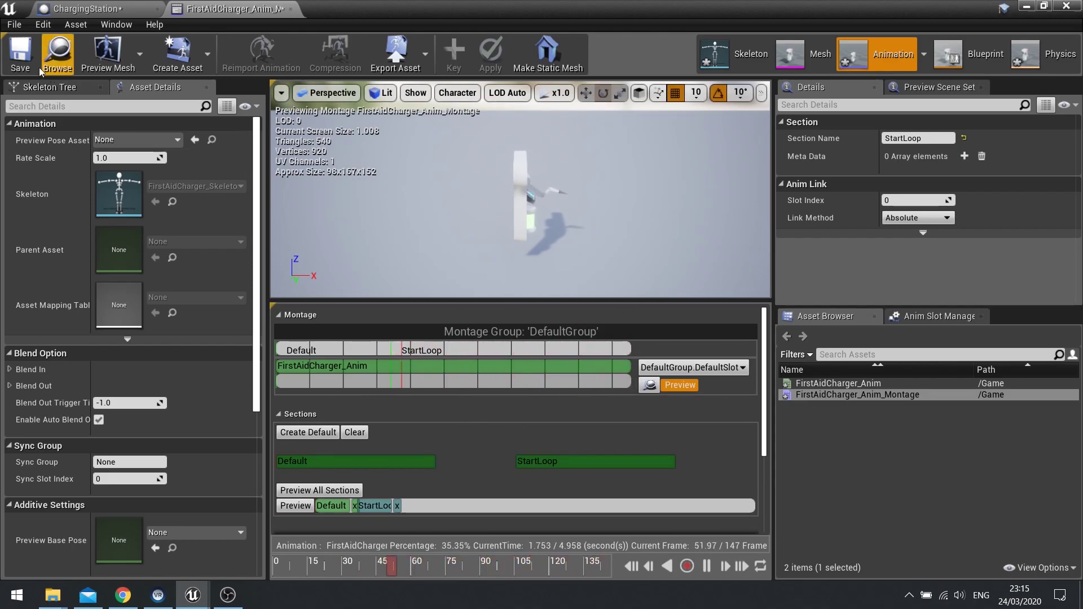
left_click(290, 10)
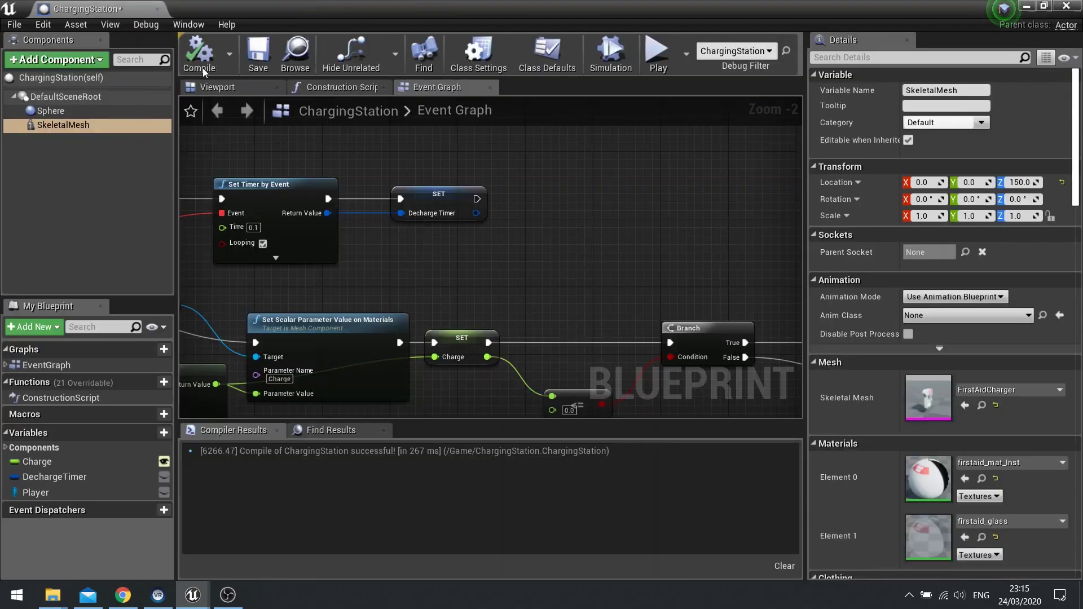
In the ChargingStation event graph, add a Play Montage node fed by a SkeletalMesh reference, near the SET Decharge Timer node.
right_click_drag(459, 170, 467, 191)
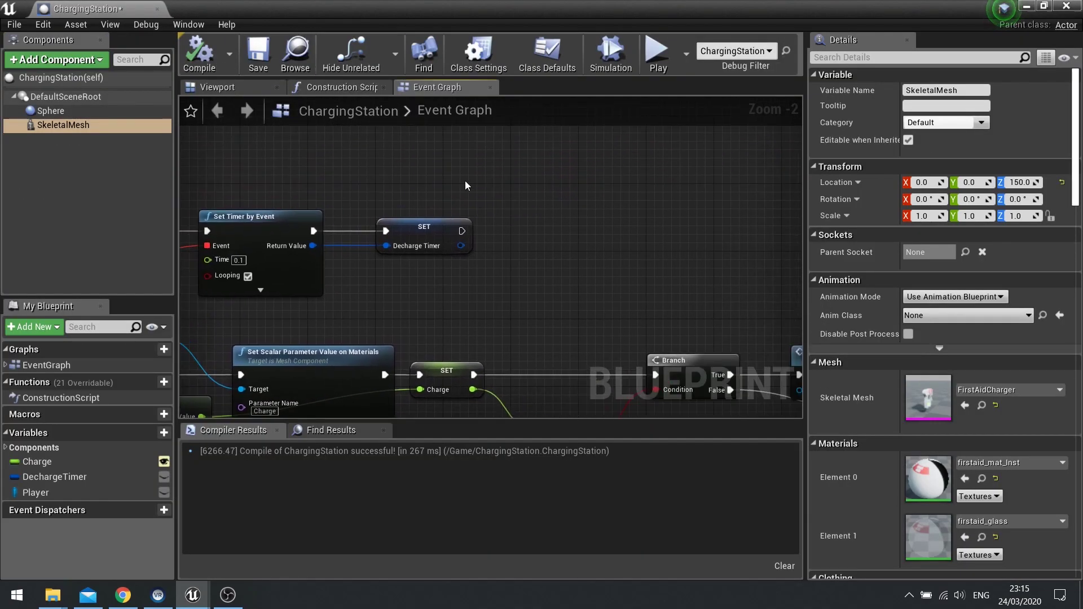
left_click_drag(83, 125, 431, 165)
left_click_drag(496, 178, 546, 226)
type("playmont")
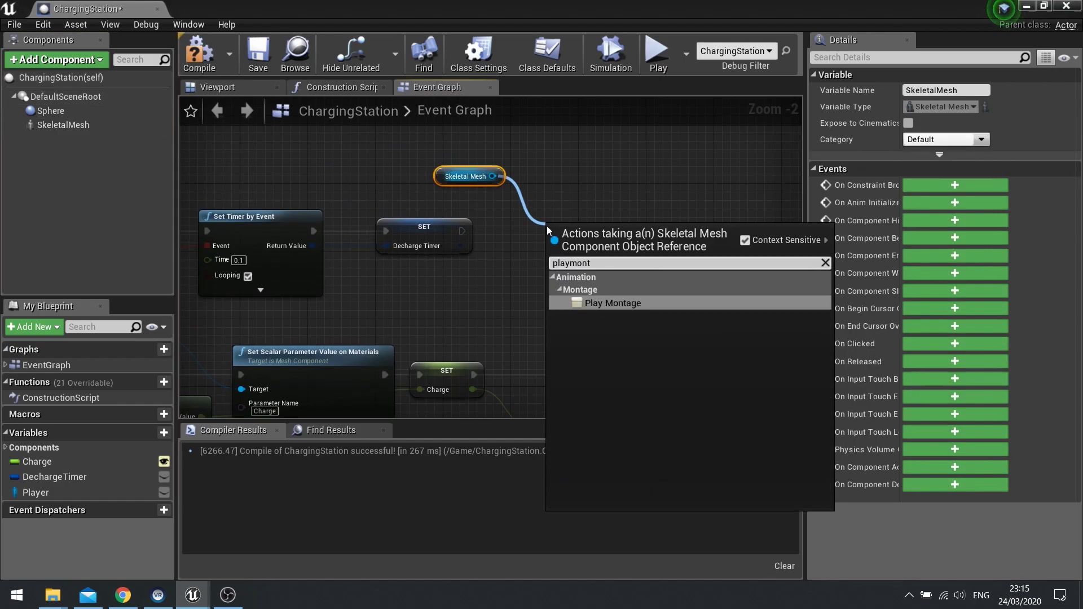
key("Return")
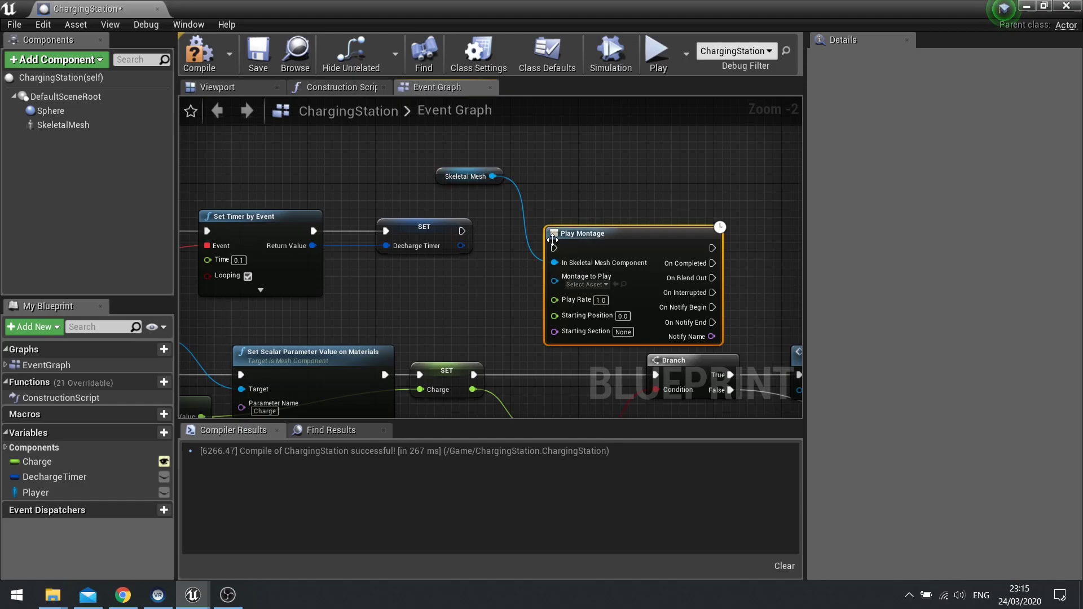
Connect Play Montage after the SET Decharge Timer node and choose FirstAidCharger_Anim_Montage as its Montage to Play.
left_click_drag(620, 237, 612, 222)
right_click_drag(612, 222, 749, 270)
right_click_drag(681, 269, 314, 264)
right_click_drag(558, 260, 399, 257)
left_click(318, 252)
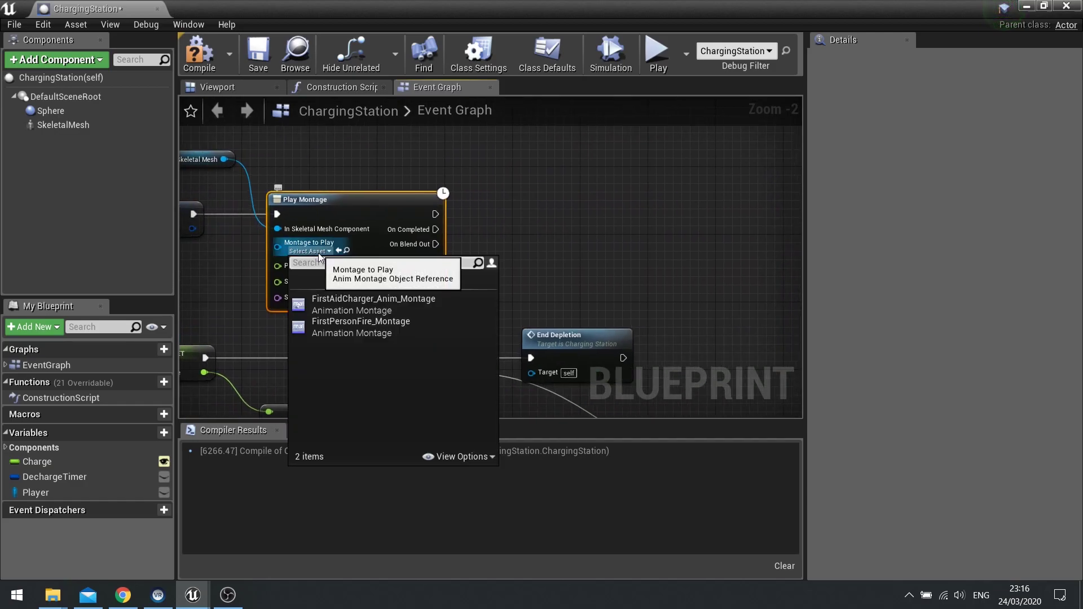
left_click(380, 307)
scroll(264, 276, "up", 2)
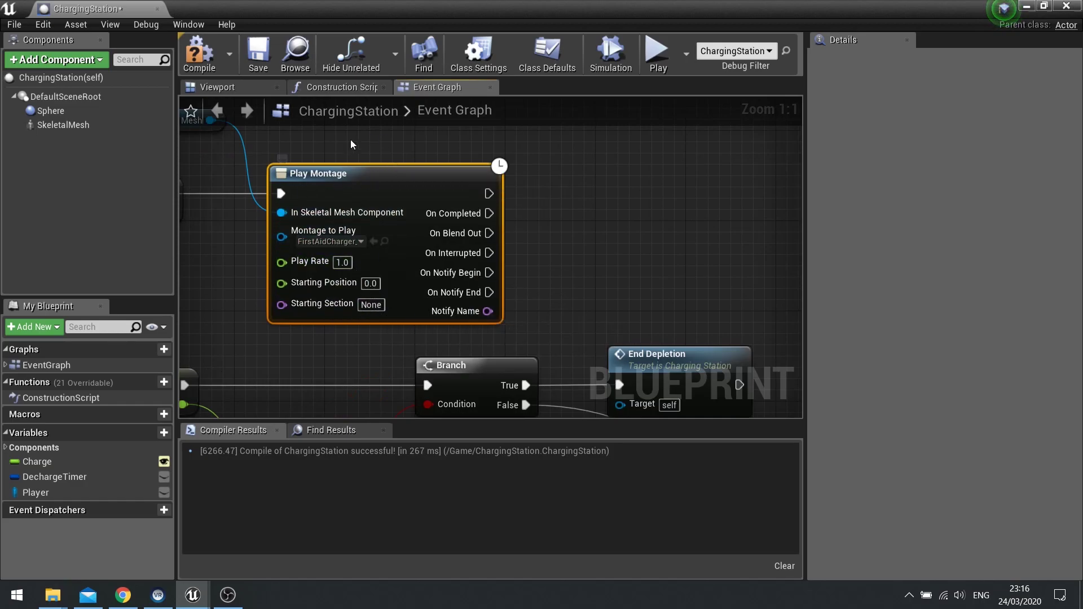
right_click_drag(258, 229, 383, 278)
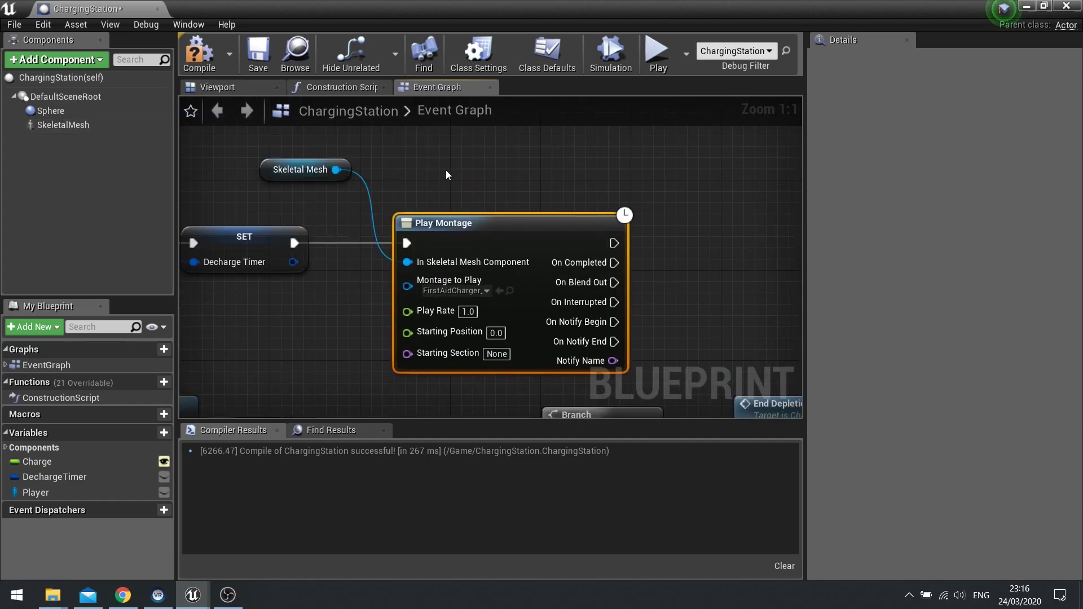
Set the SkeletalMesh component's Anim Class to FirstAid_Anim and compile the ChargingStation blueprint.
left_click(69, 129)
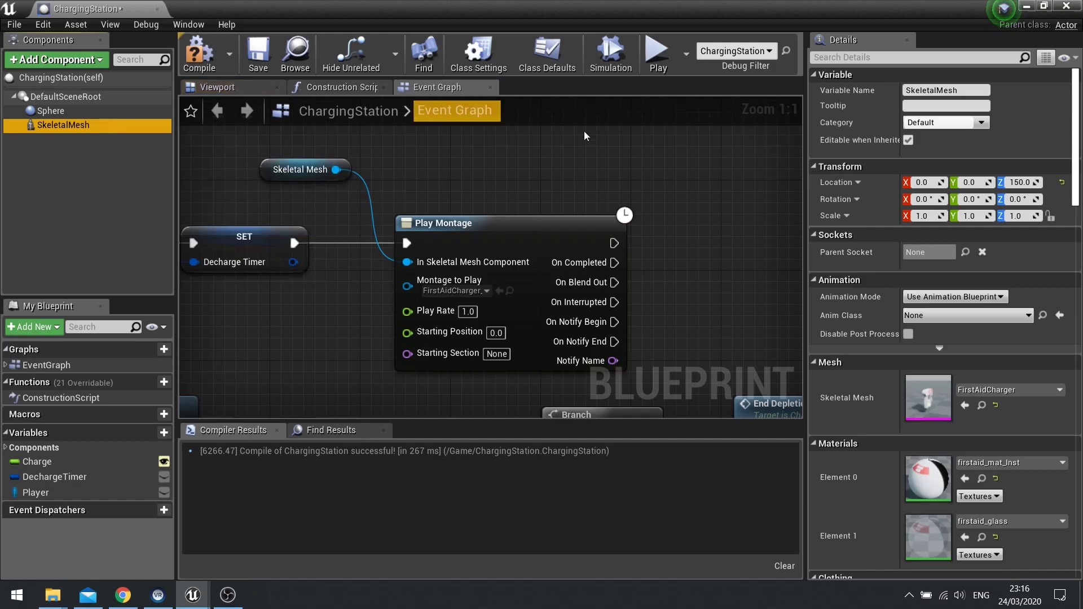
left_click(968, 315)
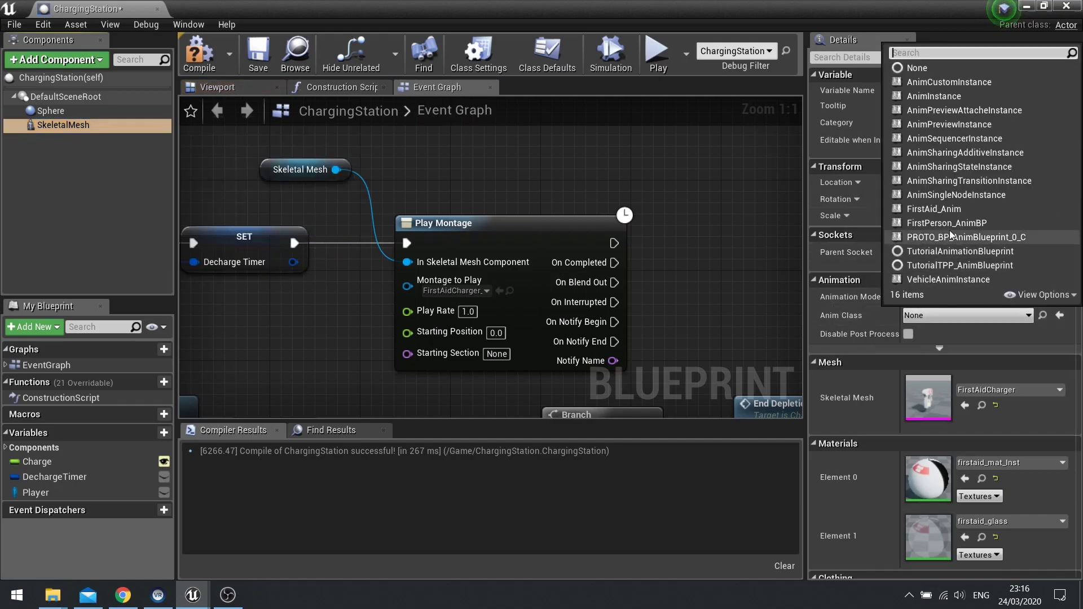
left_click(949, 210)
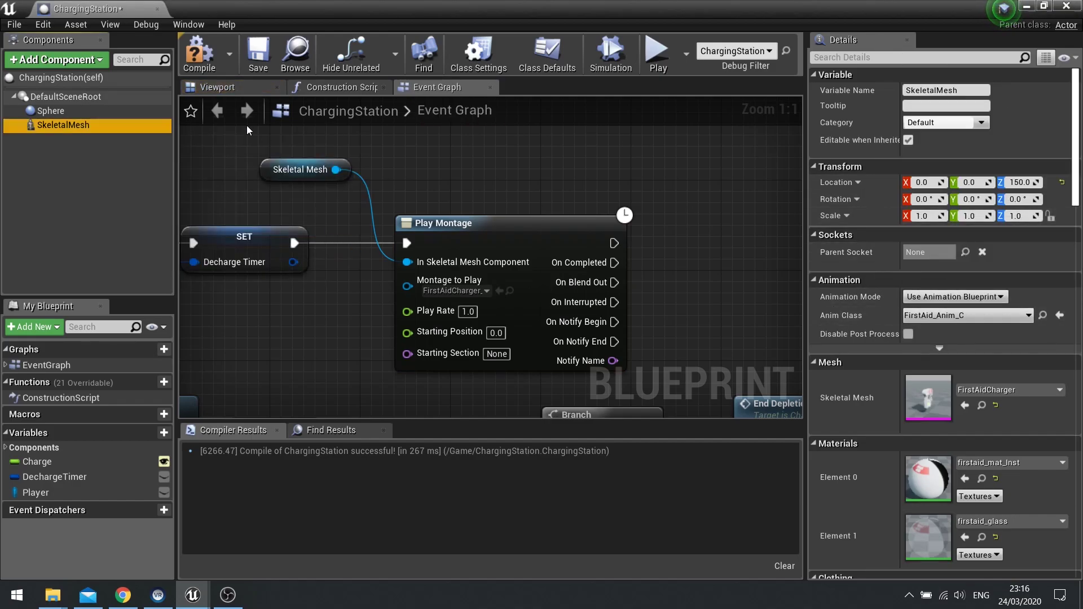
left_click(194, 64)
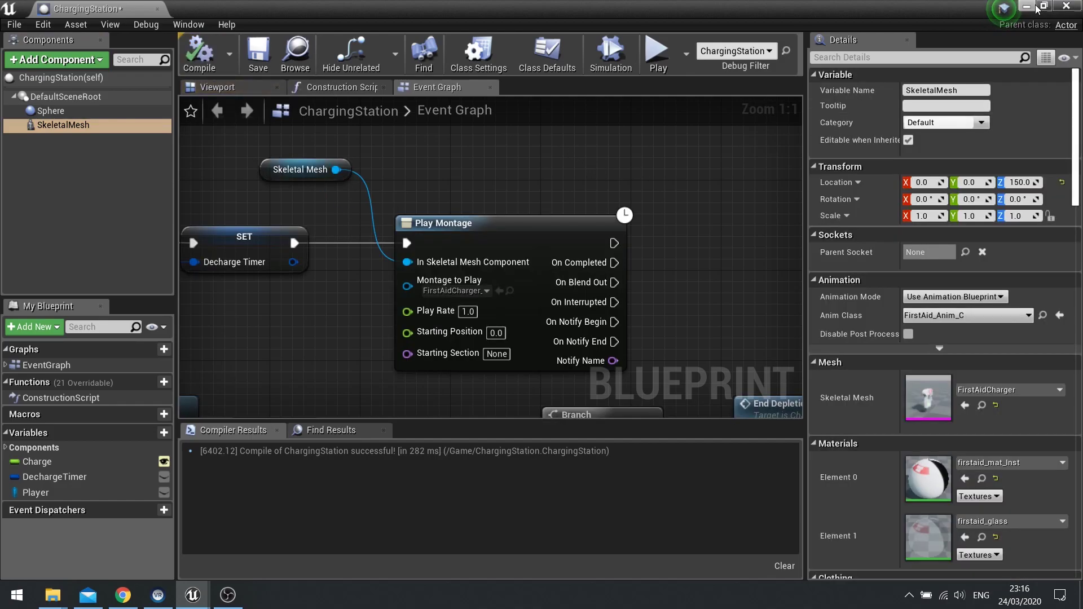
Play the level, walk up to the first aid station to test its arm animation and depletion, and stop playing.
left_click(1035, 7)
left_click(761, 53)
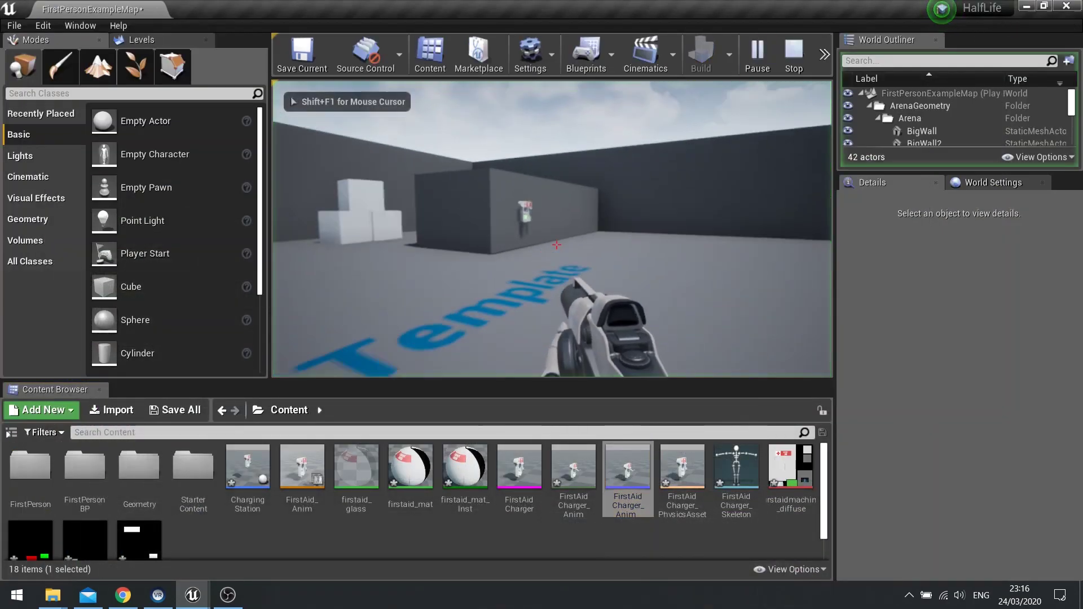
key("w")
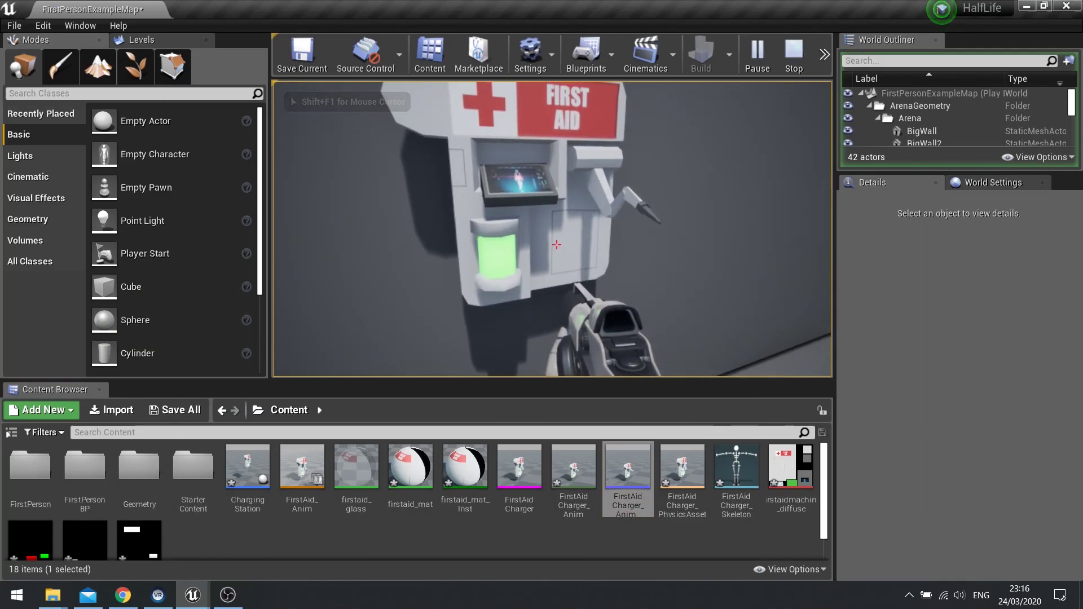
key("s")
key("w")
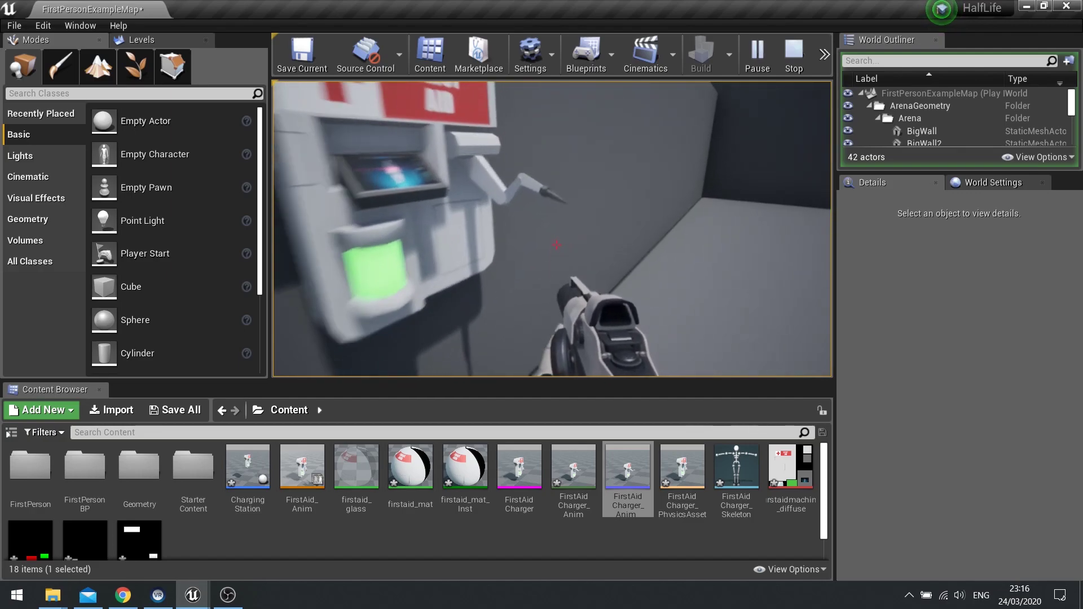
key("a")
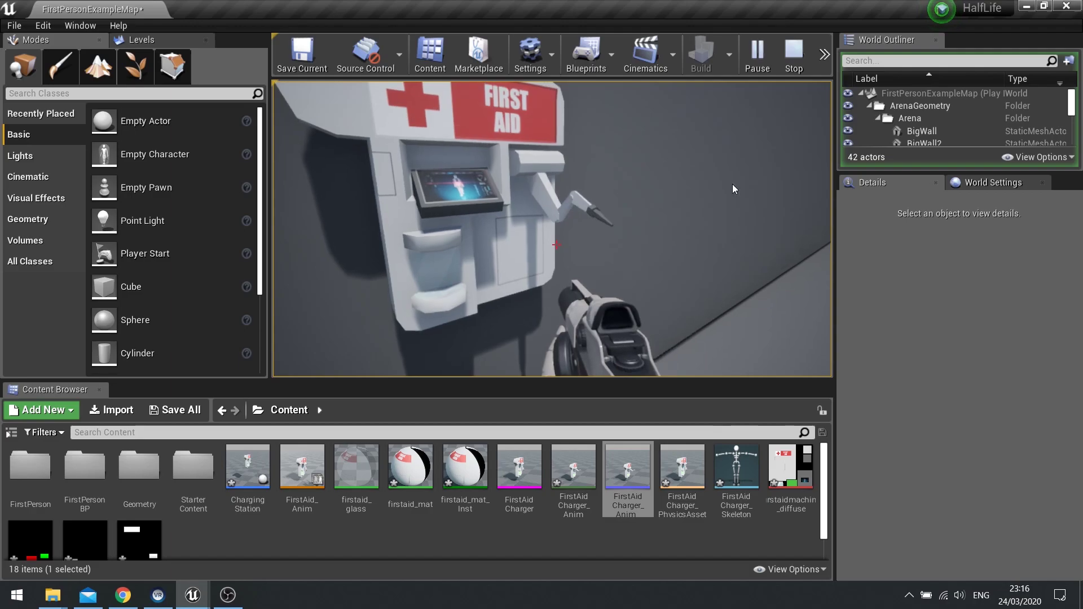
key("Escape")
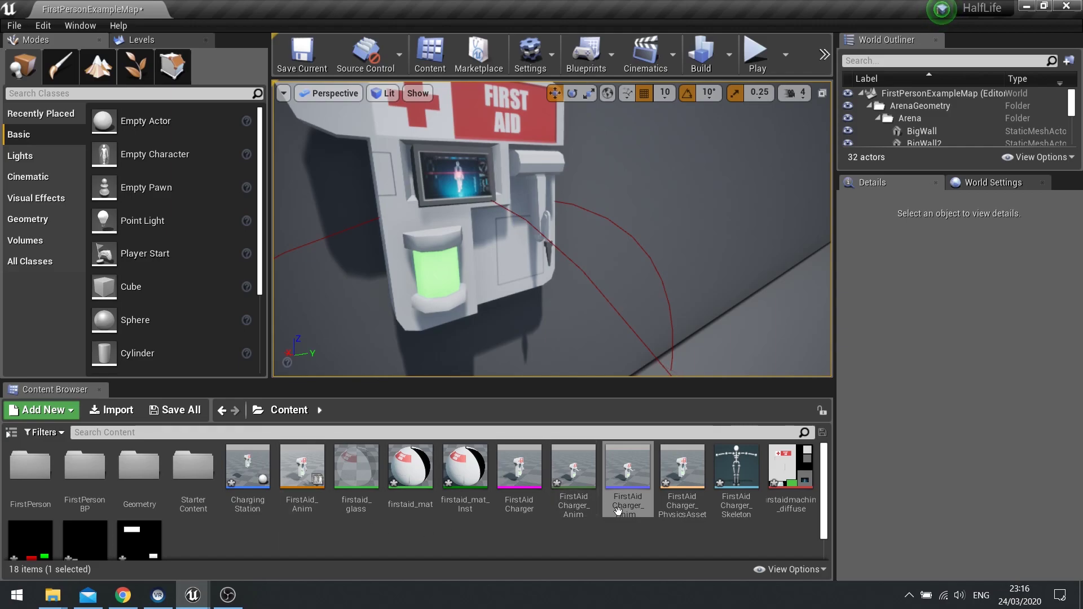
Reopen the ChargingStation blueprint and add a Play Montage node fed by a SkeletalMesh reference beside the EndDepletion event's nodes.
double_click(252, 502)
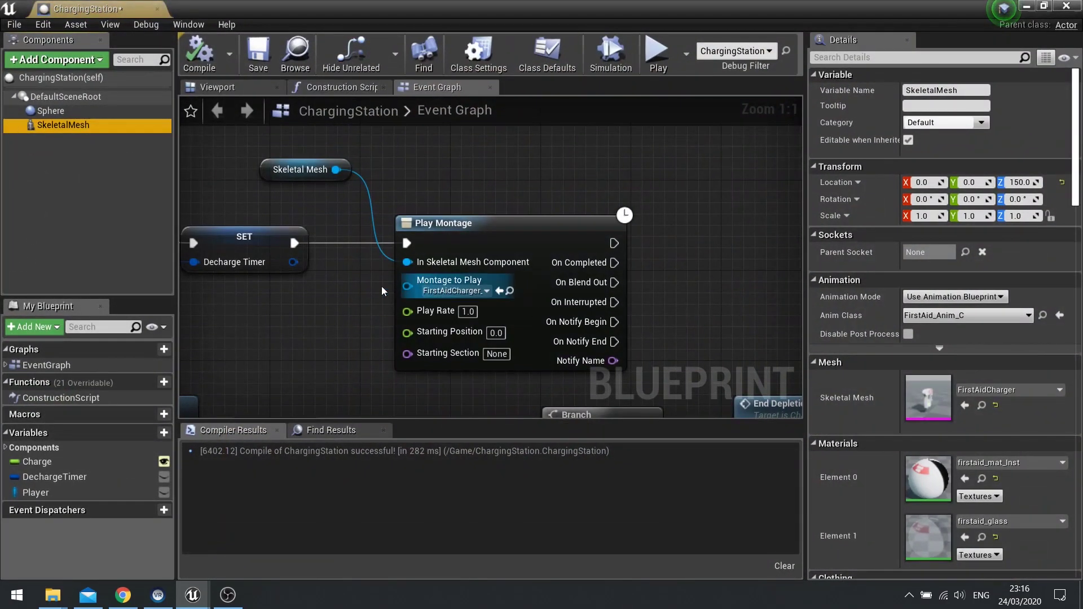
right_click_drag(334, 318, 527, 188)
scroll(329, 370, "down", 3)
right_click_drag(329, 370, 732, 120)
right_click_drag(585, 293, 326, 266)
left_click_drag(47, 127, 575, 242)
type("play mon")
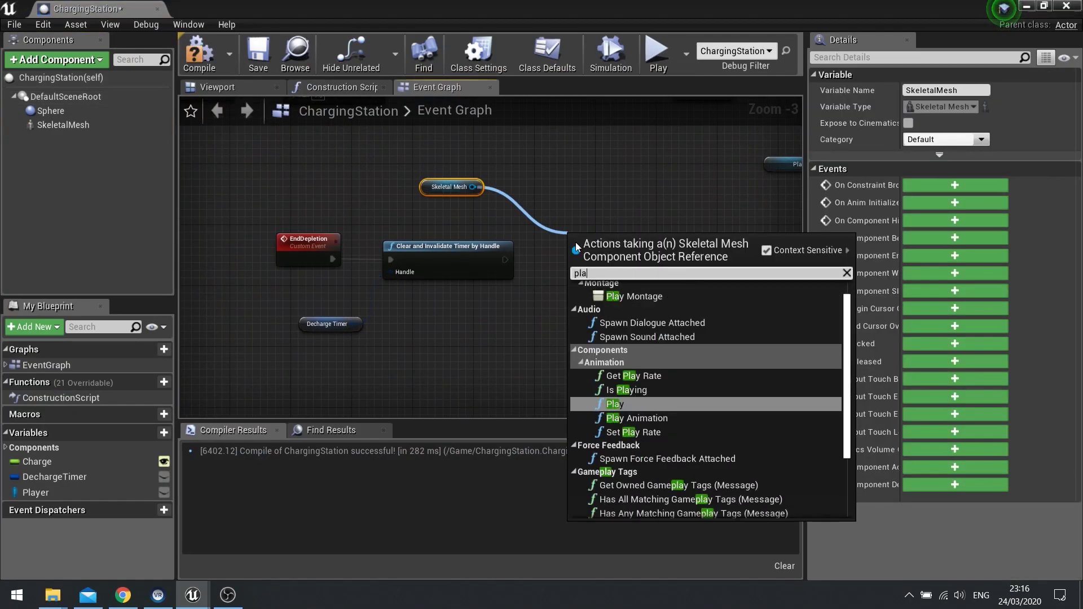
key("Return")
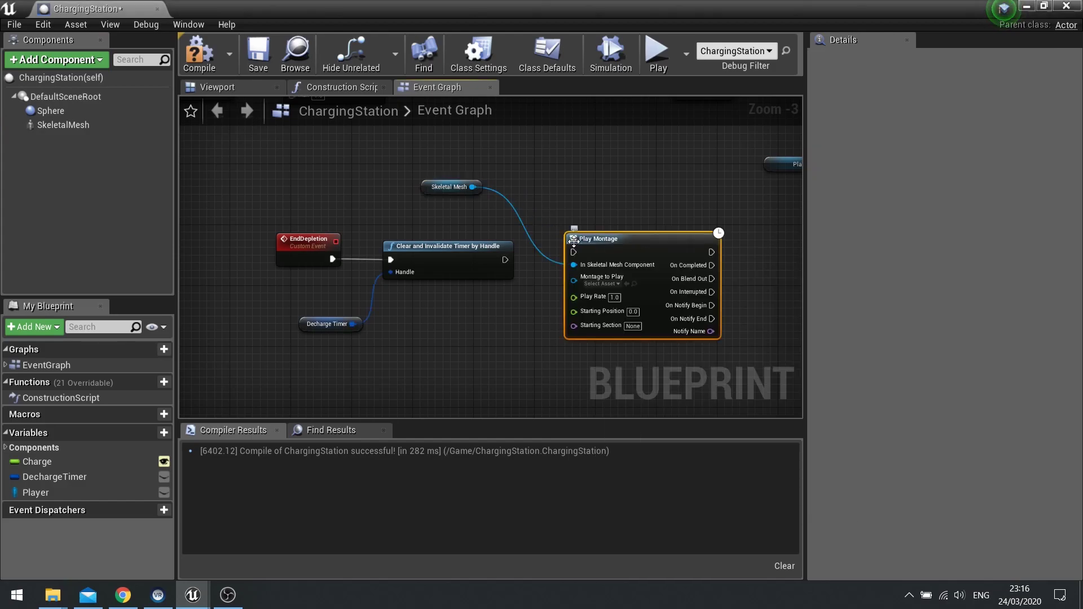
Connect the new Play Montage after Clear and Invalidate Timer by Handle, with FirstAidCharger_Anim_Montage and a Play Rate of -1.0.
scroll(578, 241, "up", 2)
left_click_drag(569, 255, 478, 266)
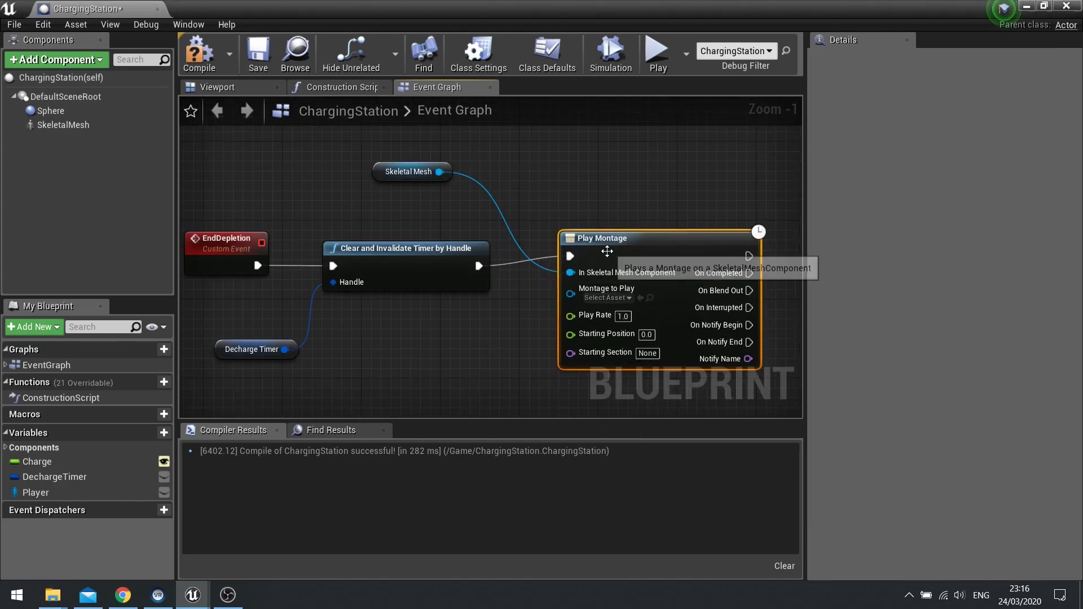
left_click_drag(607, 251, 608, 261)
left_click(618, 310)
left_click(621, 362)
left_click(622, 326)
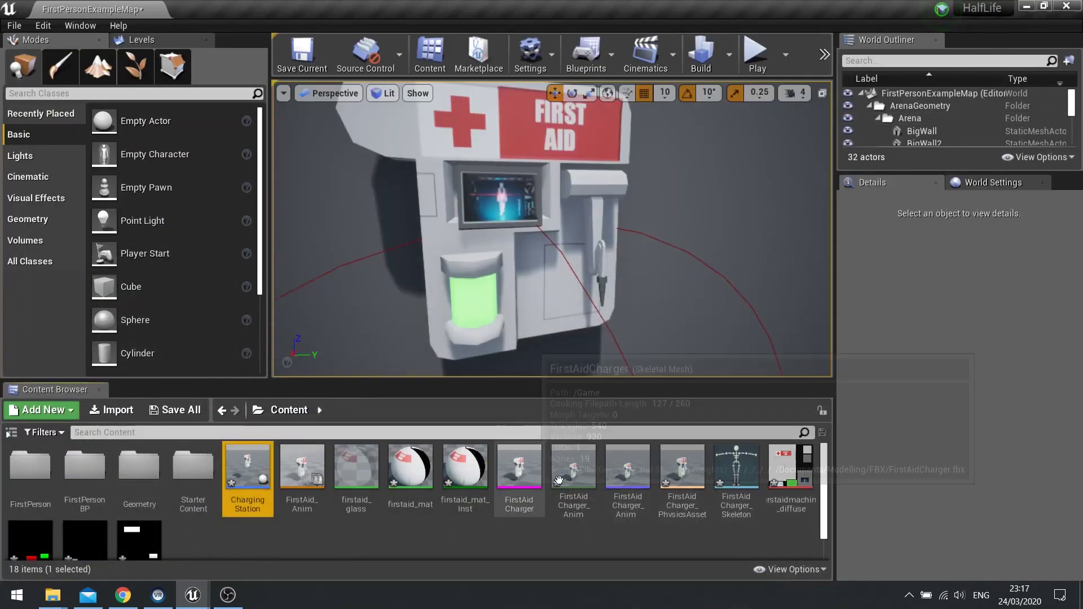
Scrub FirstAidCharger_Anim_Montage around frame 45 for reference, set the EndDepletion Play Montage's Starting Position to 0.3, and compile.
double_click(631, 488)
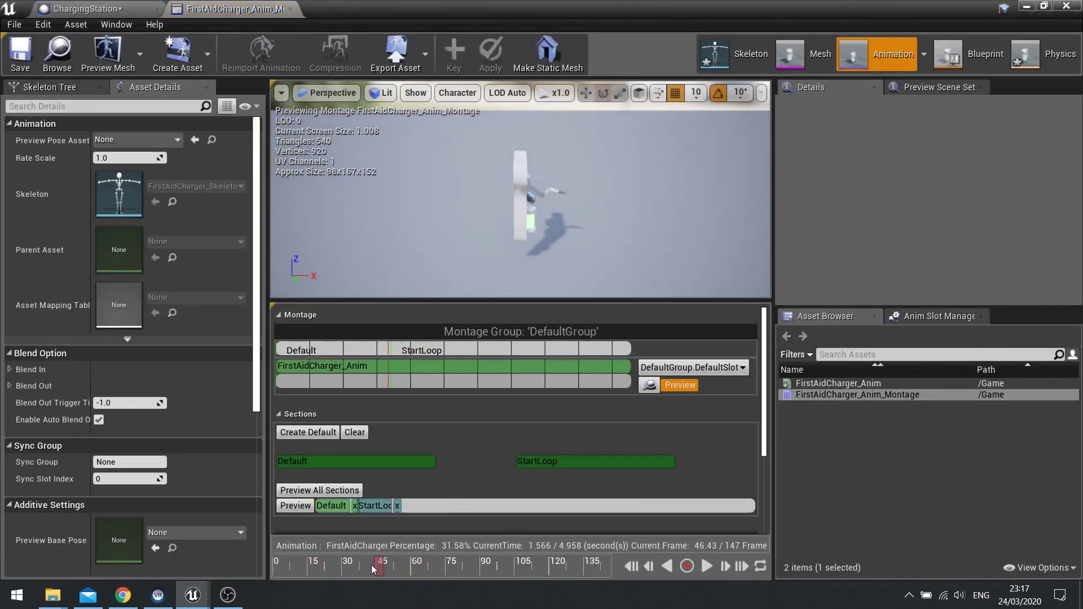
left_click_drag(356, 567, 377, 565)
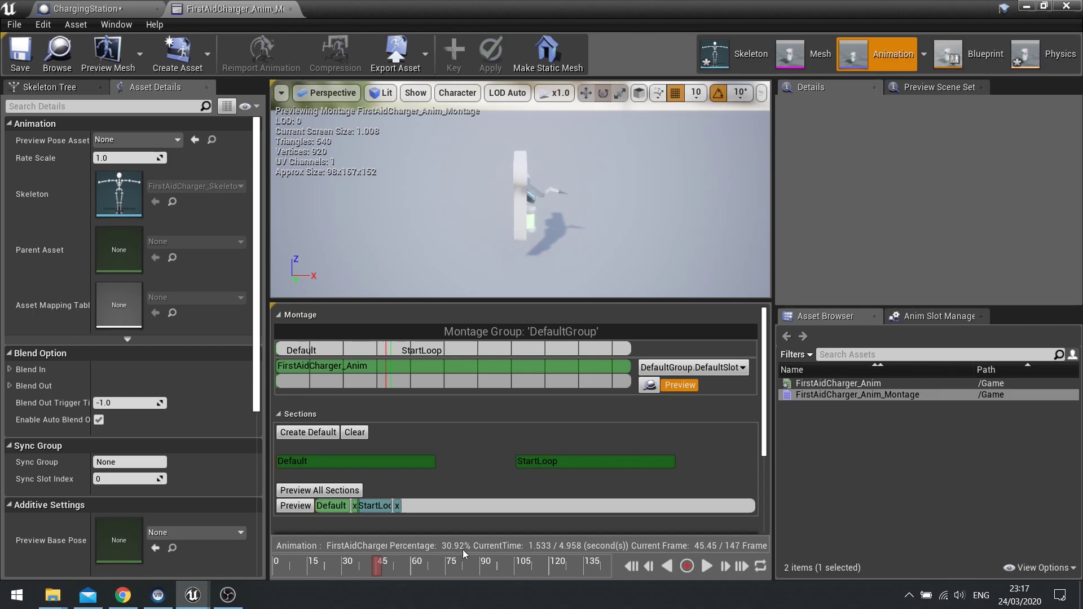
left_click_drag(371, 567, 369, 569)
left_click(291, 9)
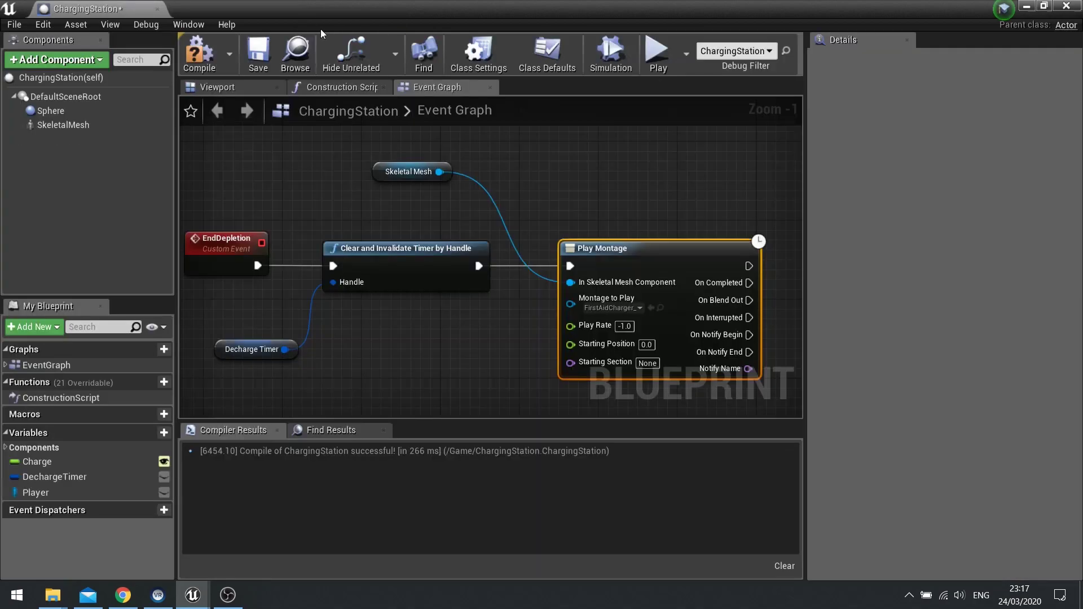
right_click_drag(523, 358, 453, 295)
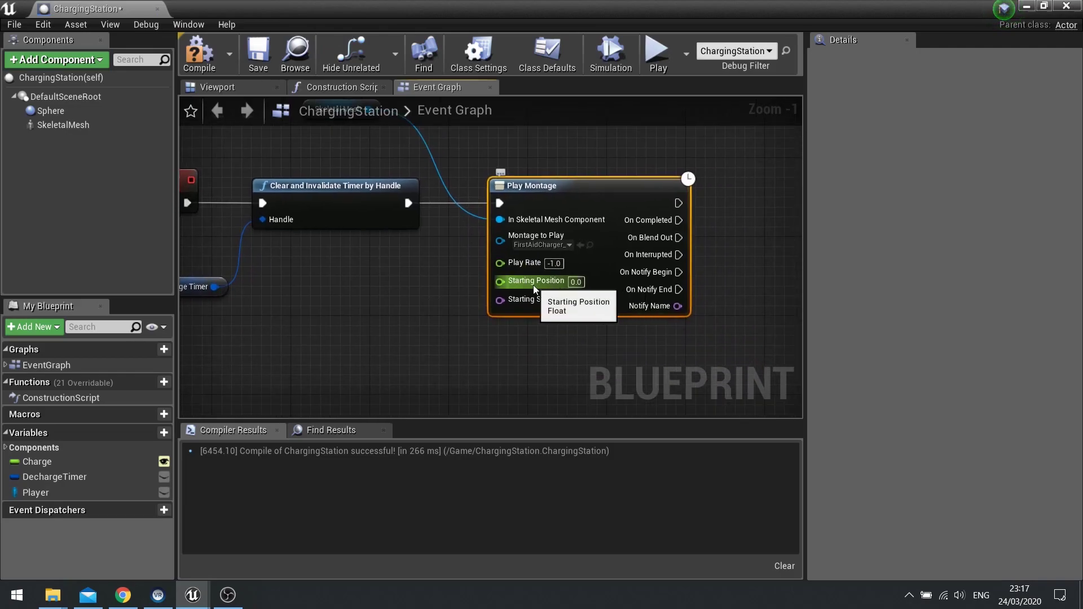
left_click(576, 281)
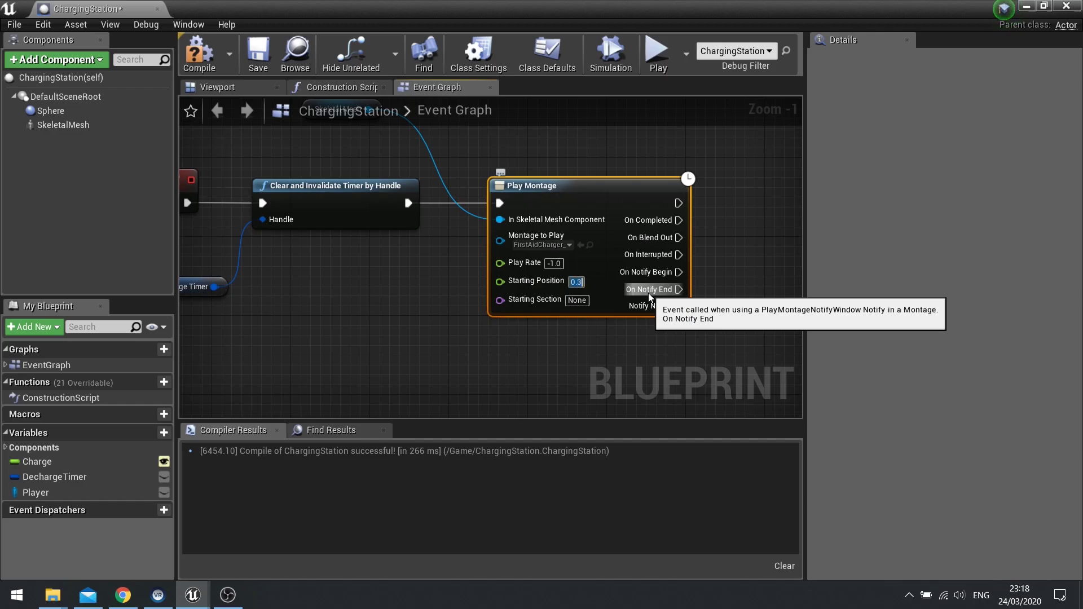
left_click(203, 63)
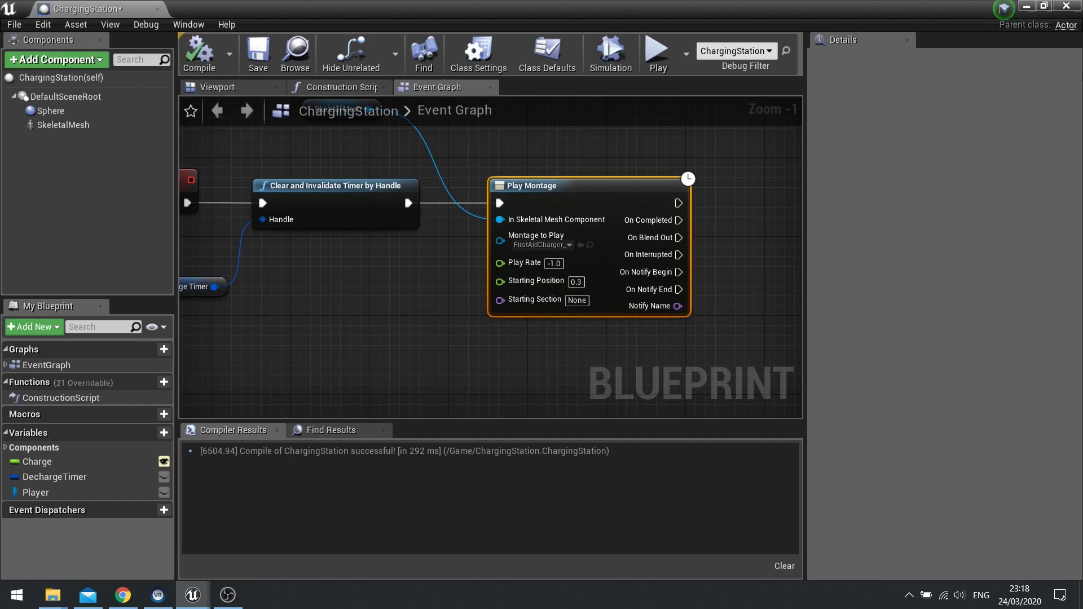
Play the level, approach and back away from the first aid station to test the reversed arm animation, and stop playing.
left_click(1066, 6)
left_click(756, 54)
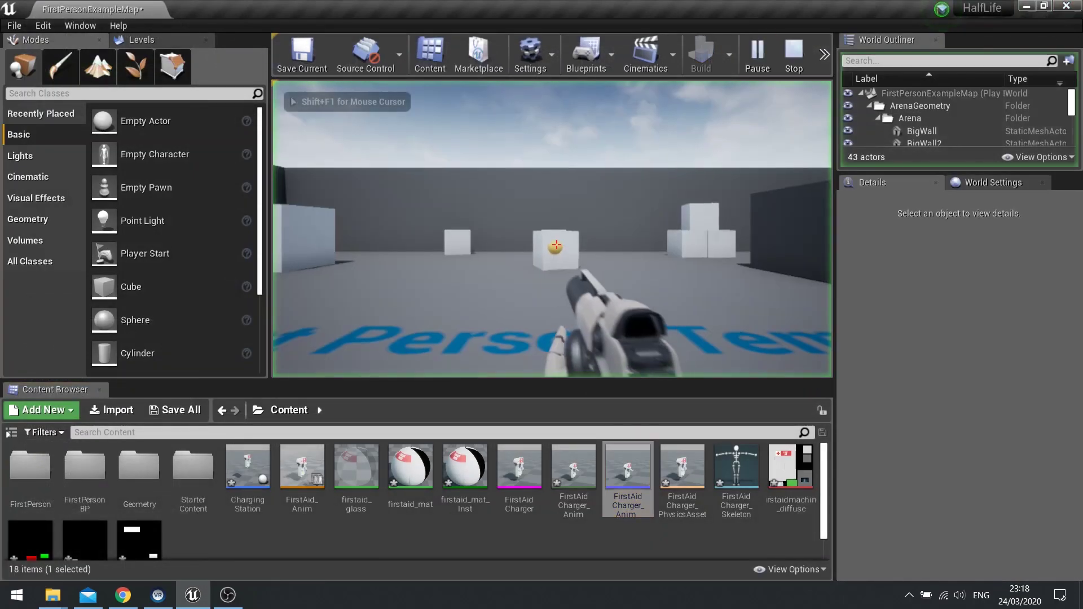
key("w")
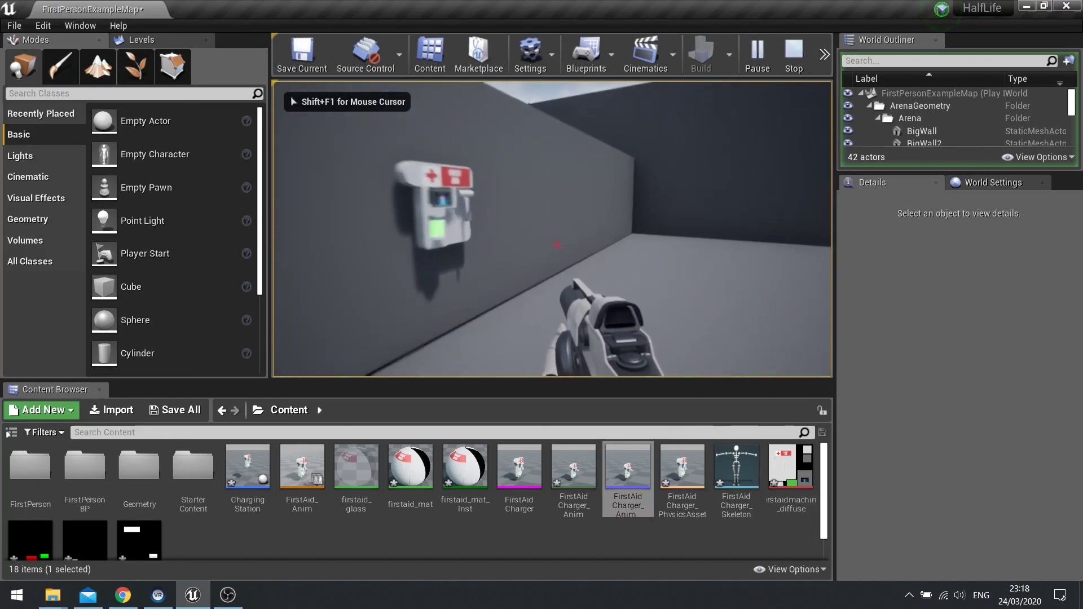
key("w")
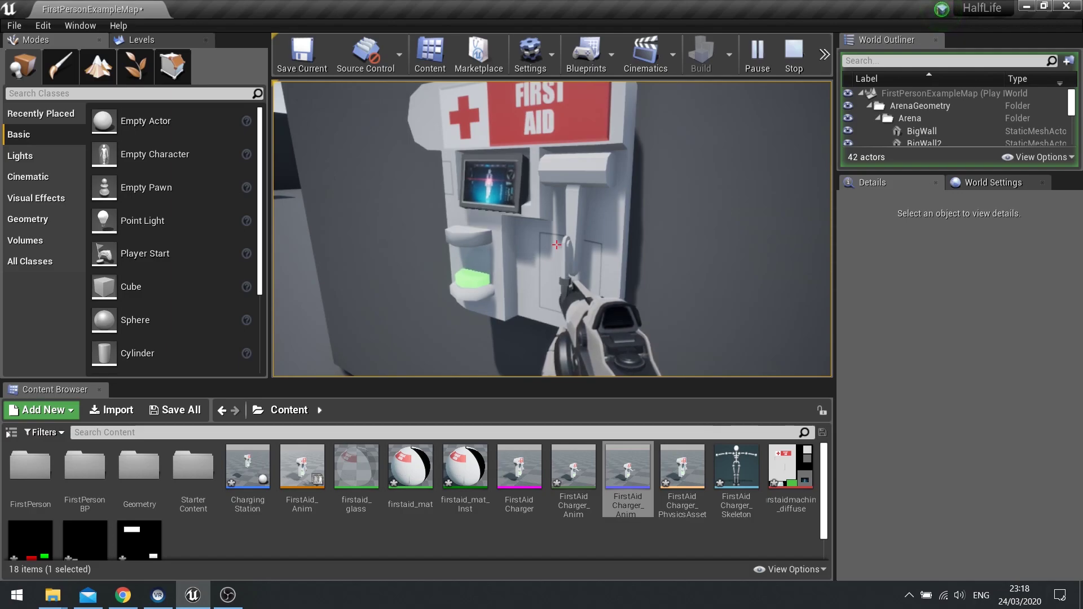
key("s")
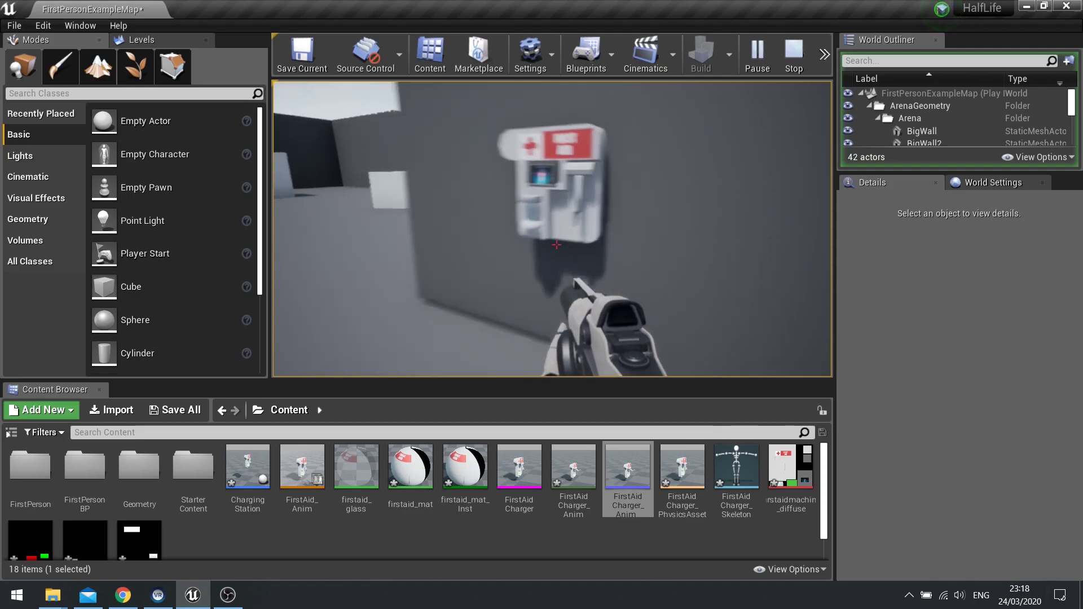
key("w")
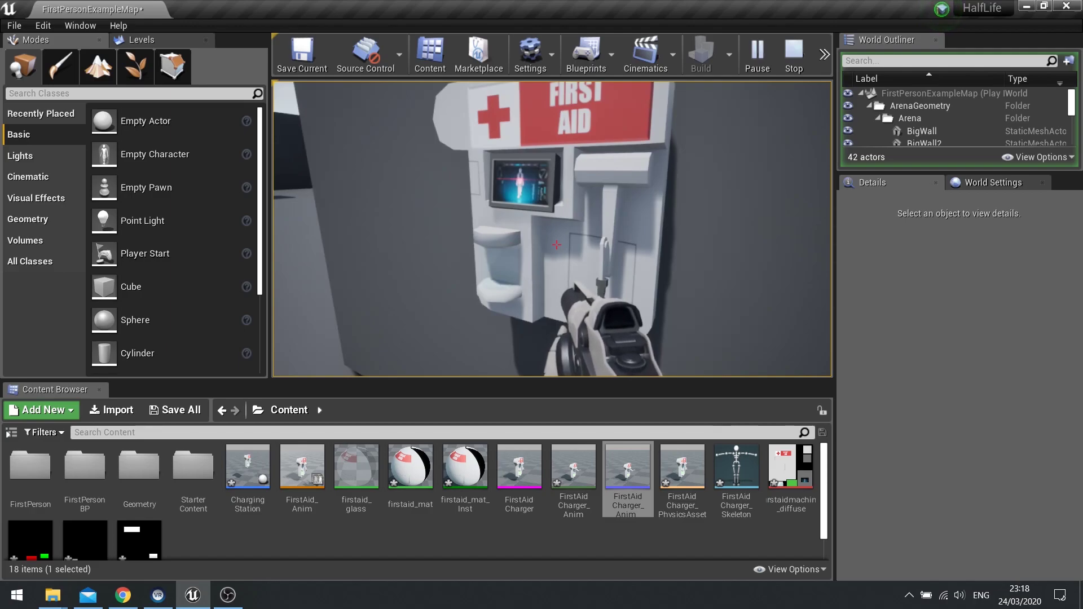
key("Escape")
Play the level again, use the first aid station until it is empty, step away and return repeatedly, and end the session.
left_click(751, 68)
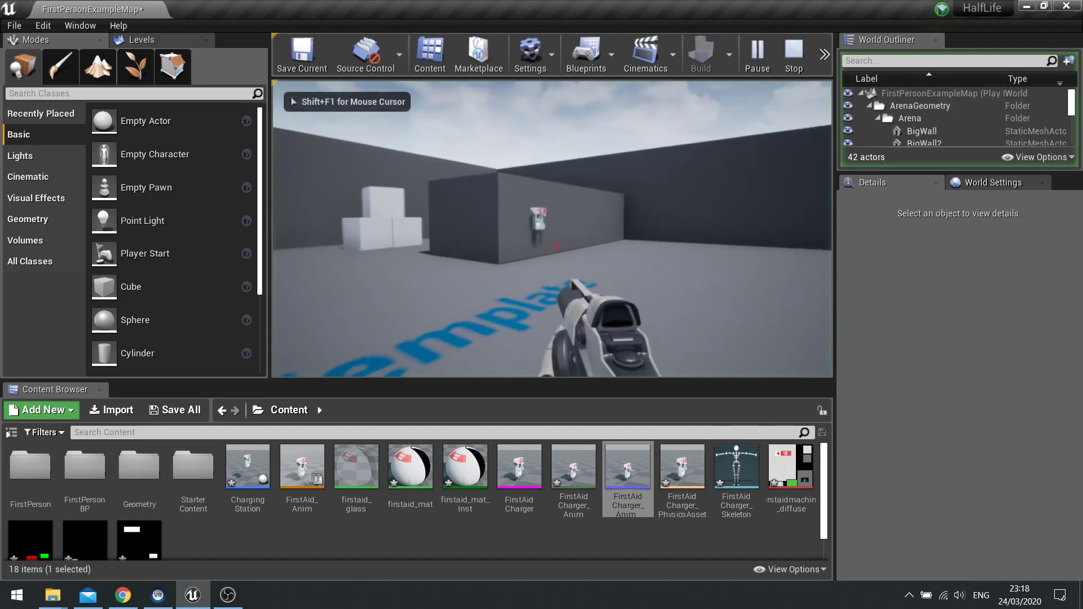
key("w")
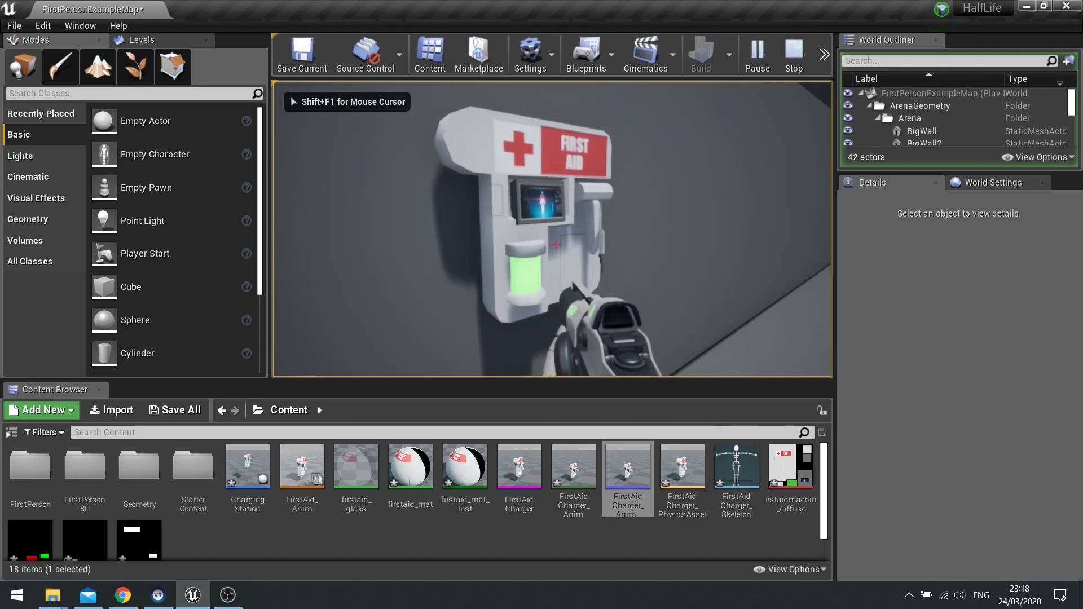
key("e")
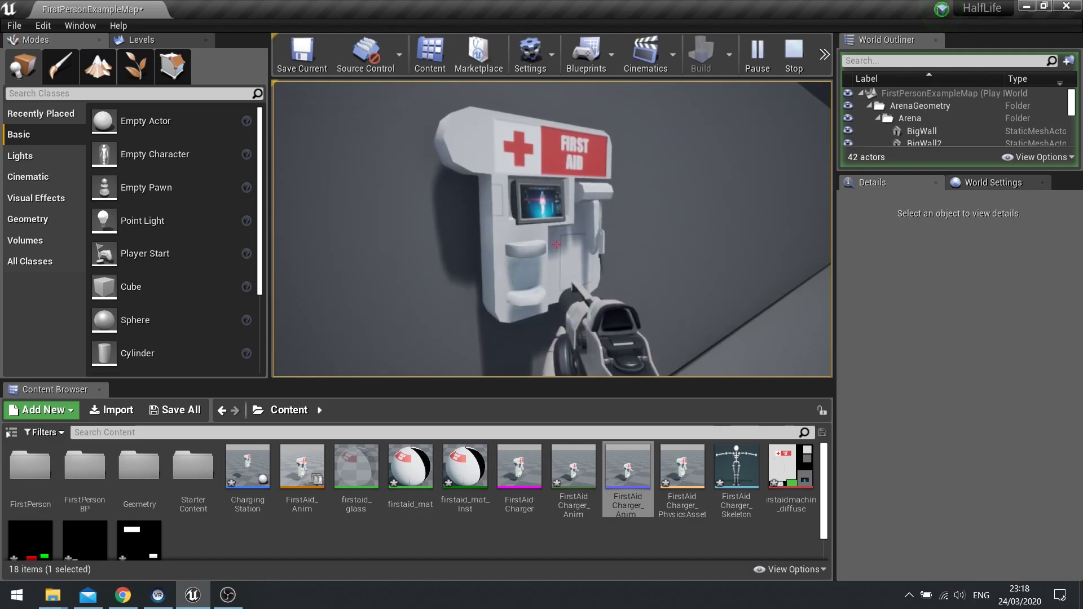
key("s")
key("w")
key("s")
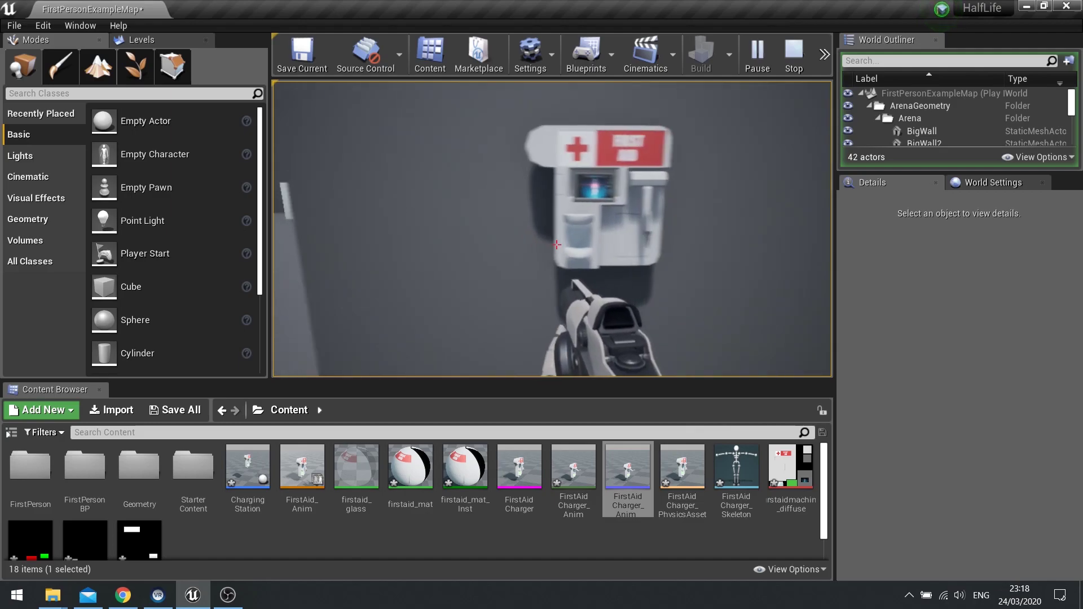
key("w")
key("s")
key("Escape")
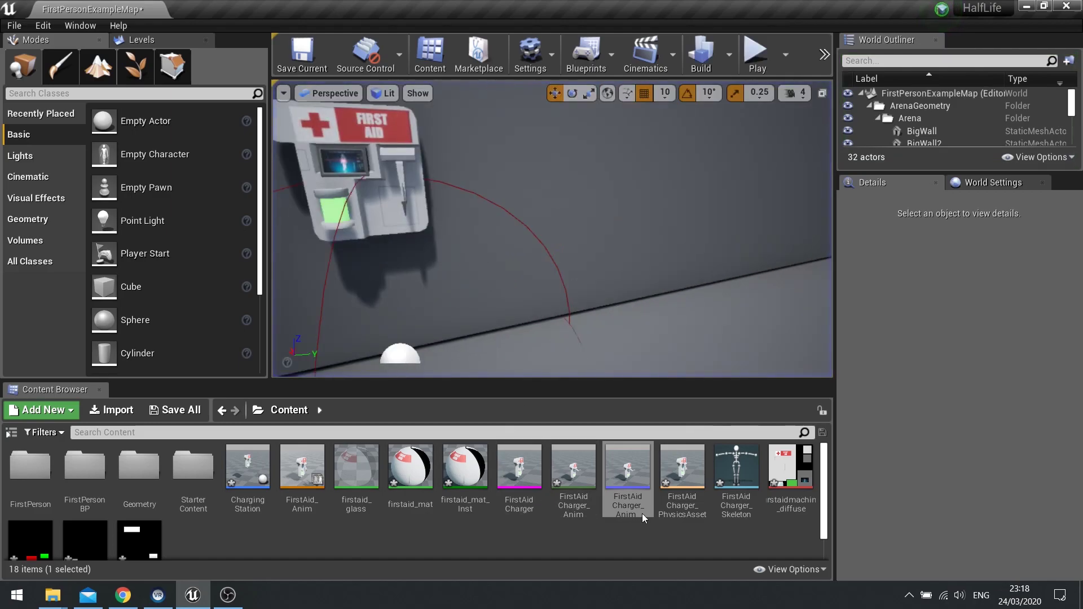
Reopen the ChargingStation blueprint, set the amount subtracted from Charge in the Decharge event to 0.01, and compile.
double_click(251, 501)
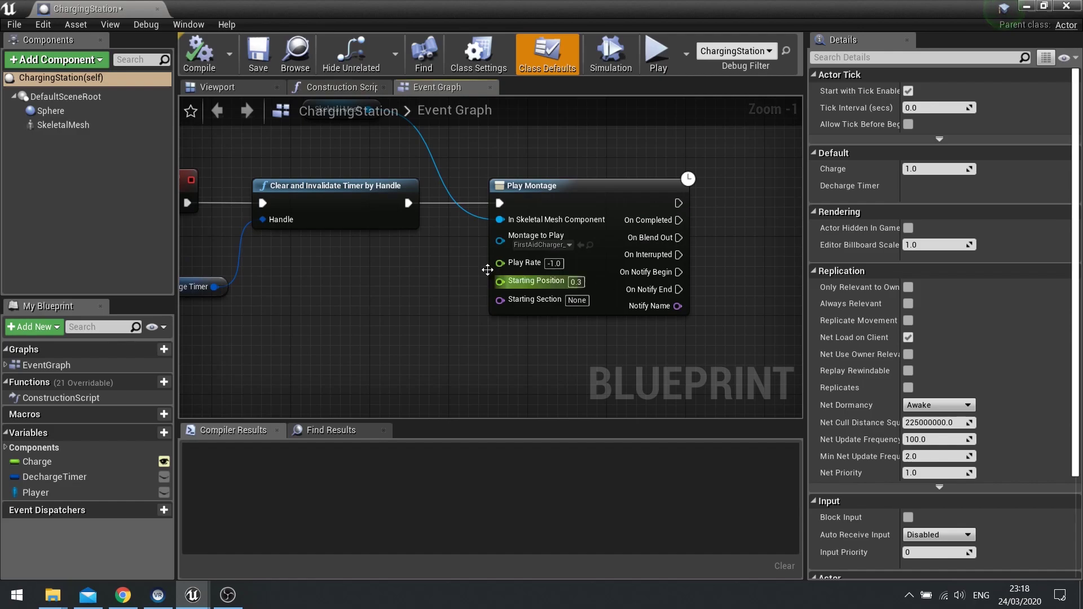
right_click_drag(408, 279, 595, 337)
scroll(594, 338, "down", 1)
right_click_drag(684, 200, 612, 364)
scroll(594, 327, "down", 1)
scroll(594, 327, "down", 1)
right_click_drag(459, 315, 699, 381)
scroll(469, 327, "up", 4)
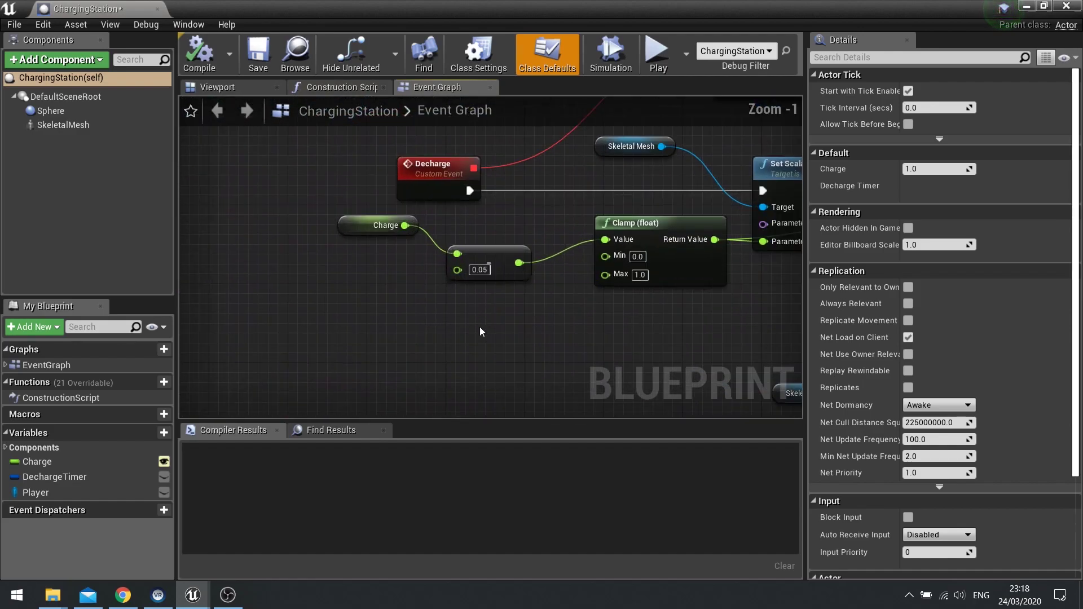
right_click_drag(478, 317, 406, 334)
left_click(391, 290)
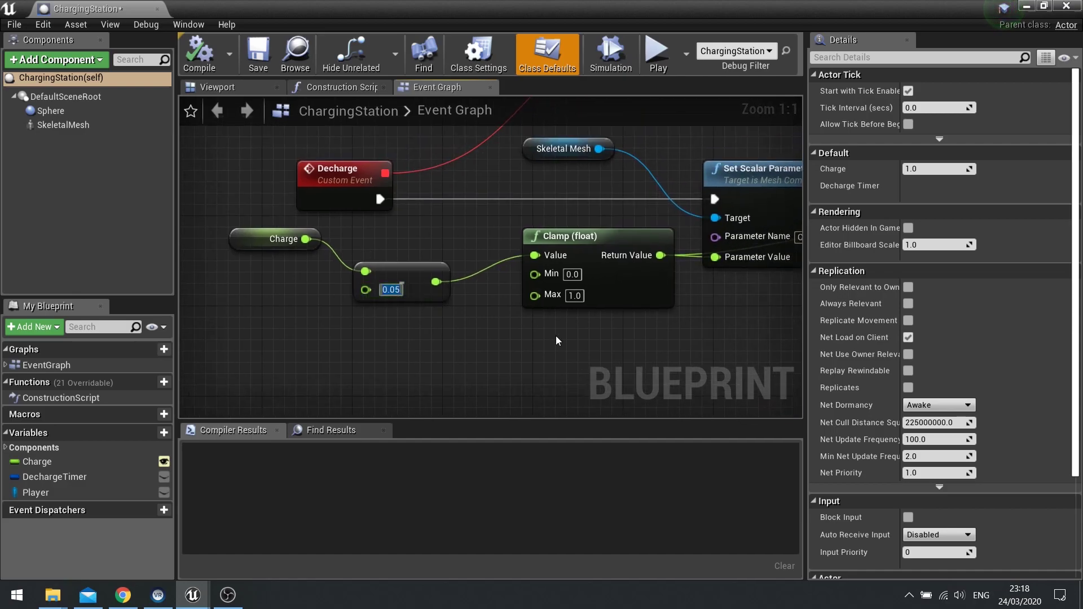
left_click(395, 291)
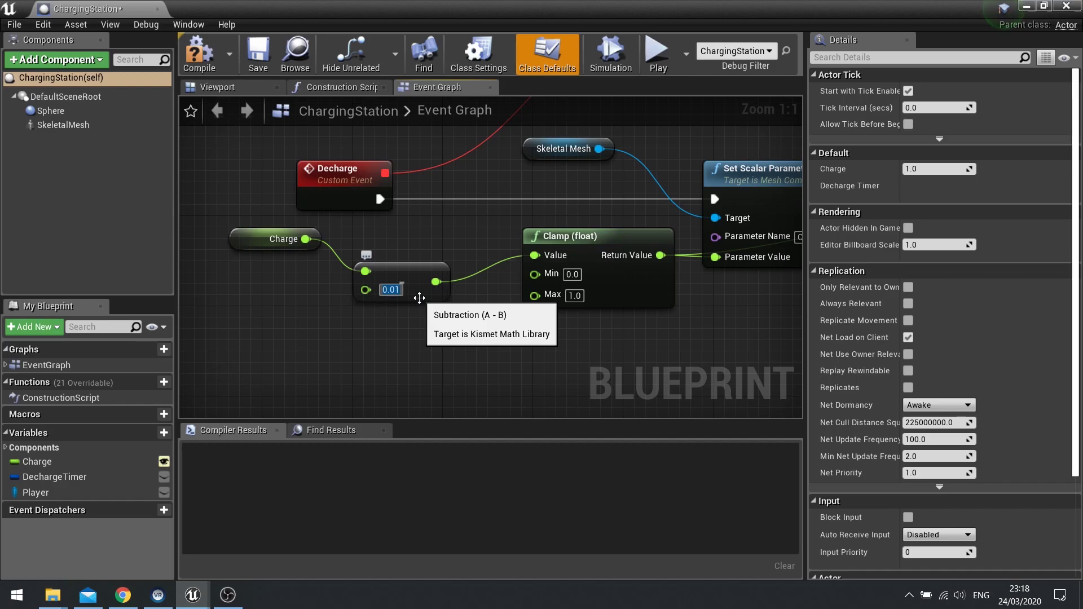
left_click(199, 54)
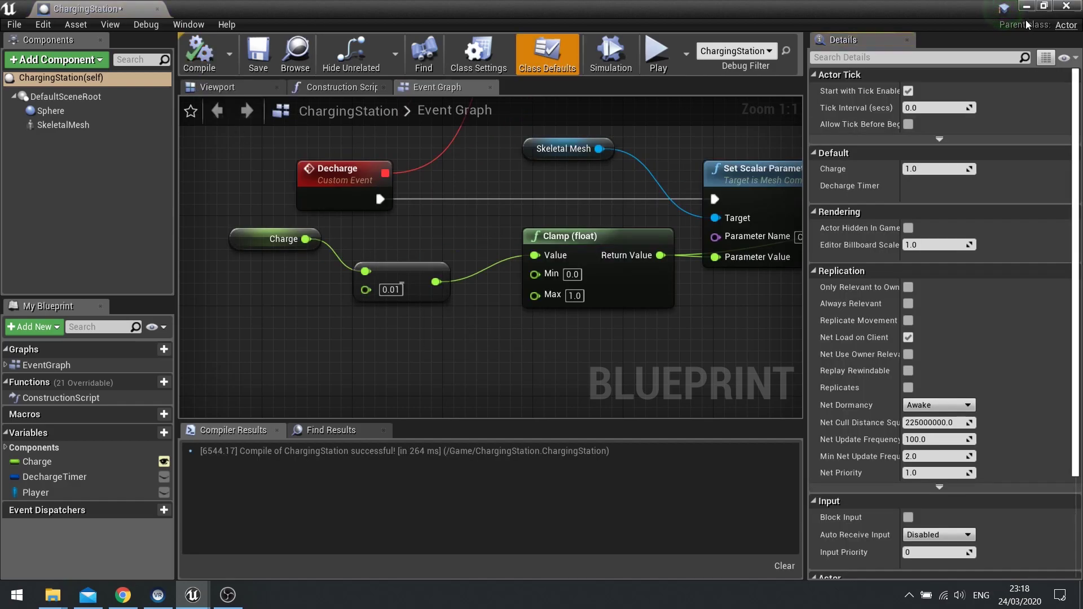
Check the amount added to the player's Health before its Clamp (float) node, and recompile the blueprint.
scroll(626, 273, "down", 7)
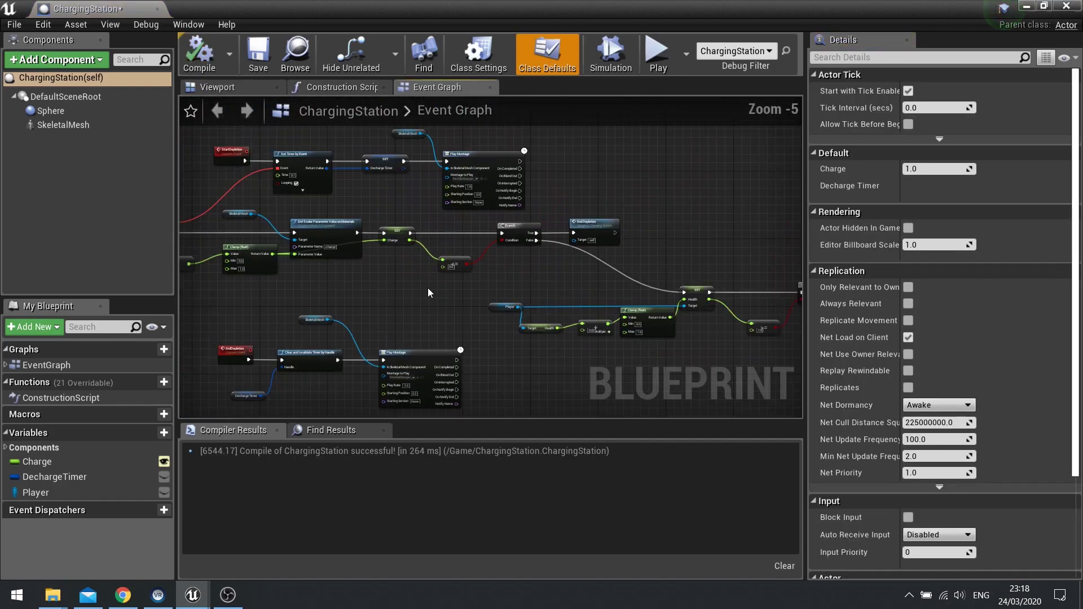
right_click_drag(538, 312, 379, 273)
scroll(379, 273, "up", 3)
mouse_move(407, 226)
right_mouse_down()
mouse_move(394, 259)
mouse_move(580, 252)
mouse_move(580, 326)
mouse_move(672, 313)
mouse_move(434, 203)
right_mouse_up()
scroll(409, 314, "up", 2)
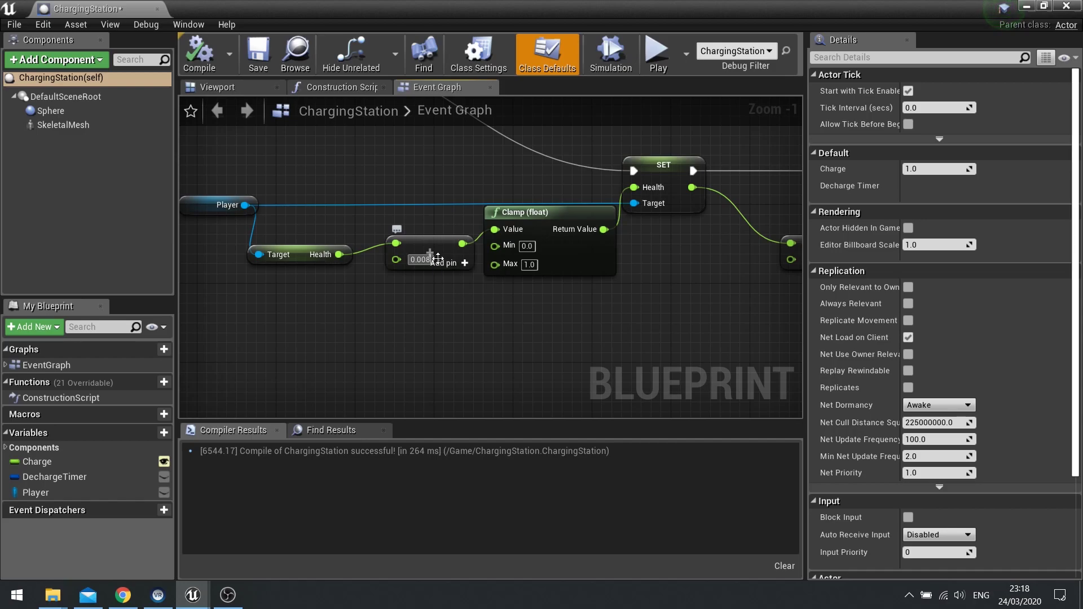
left_click(194, 52)
Return to the level, play it, and walk around the first aid station to test the slower depletion and arm animation.
left_click(1026, 7)
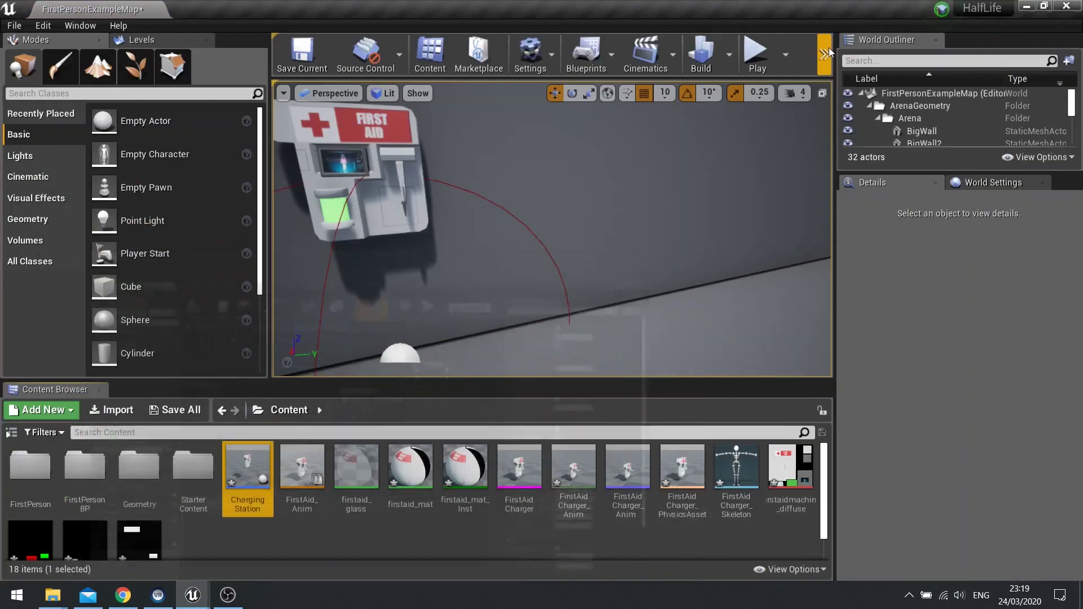
left_click(757, 54)
key("w")
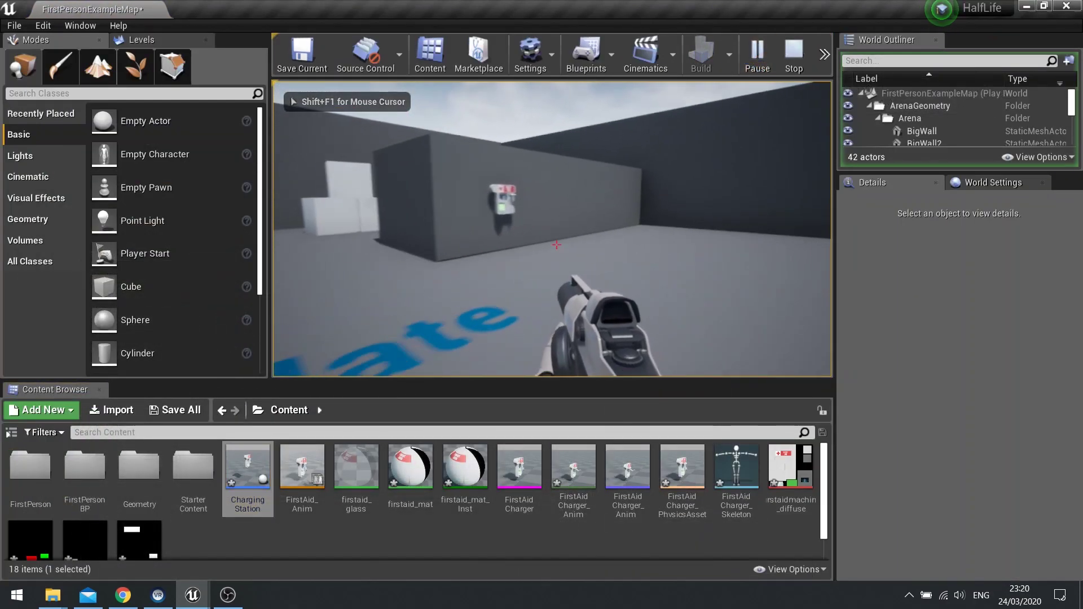
key("w")
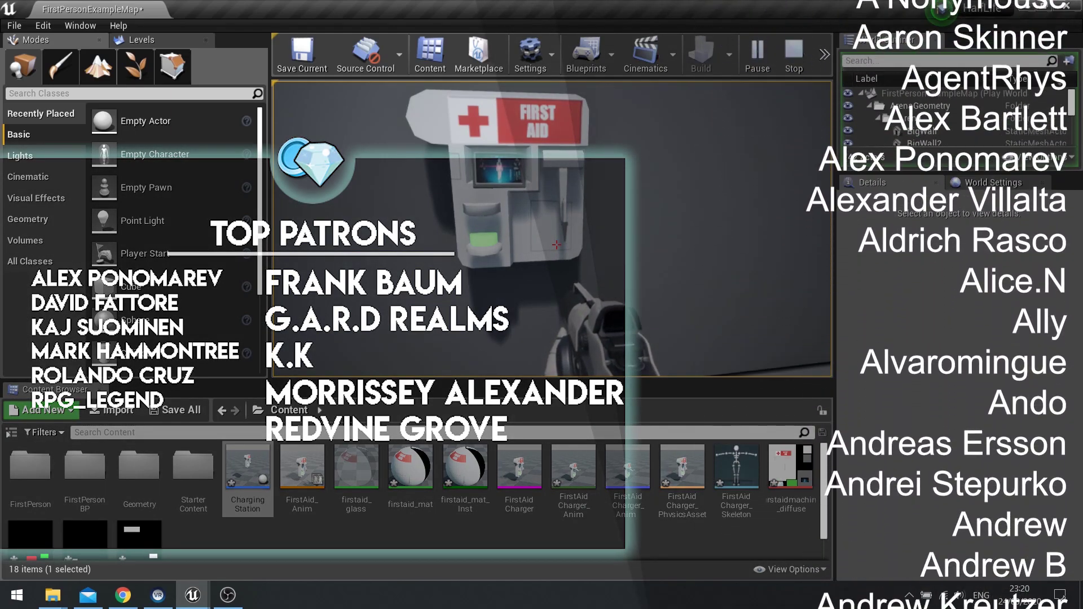
key("a")
key("w")
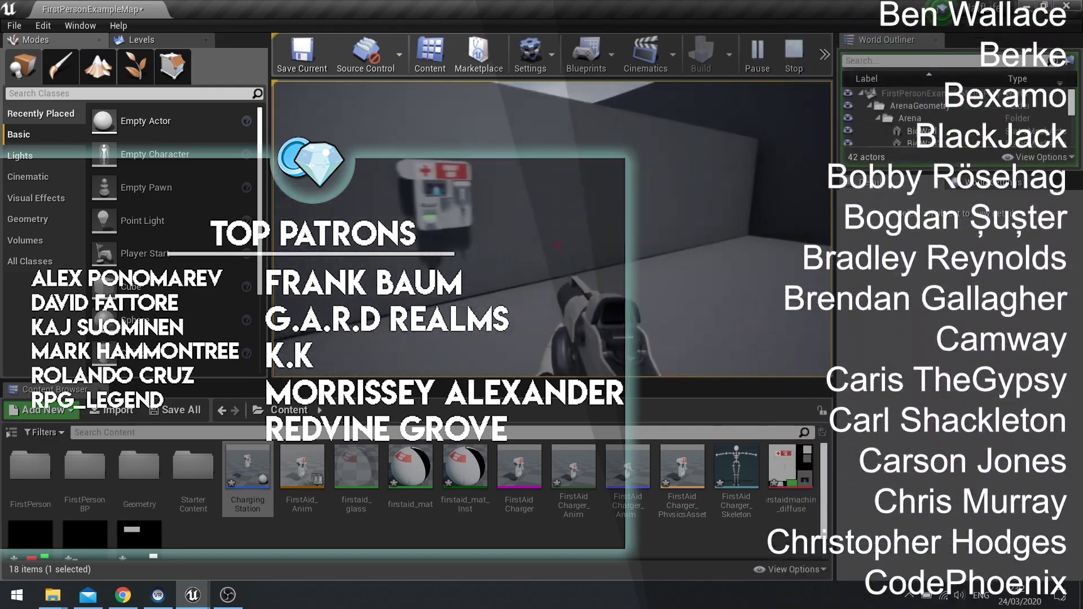